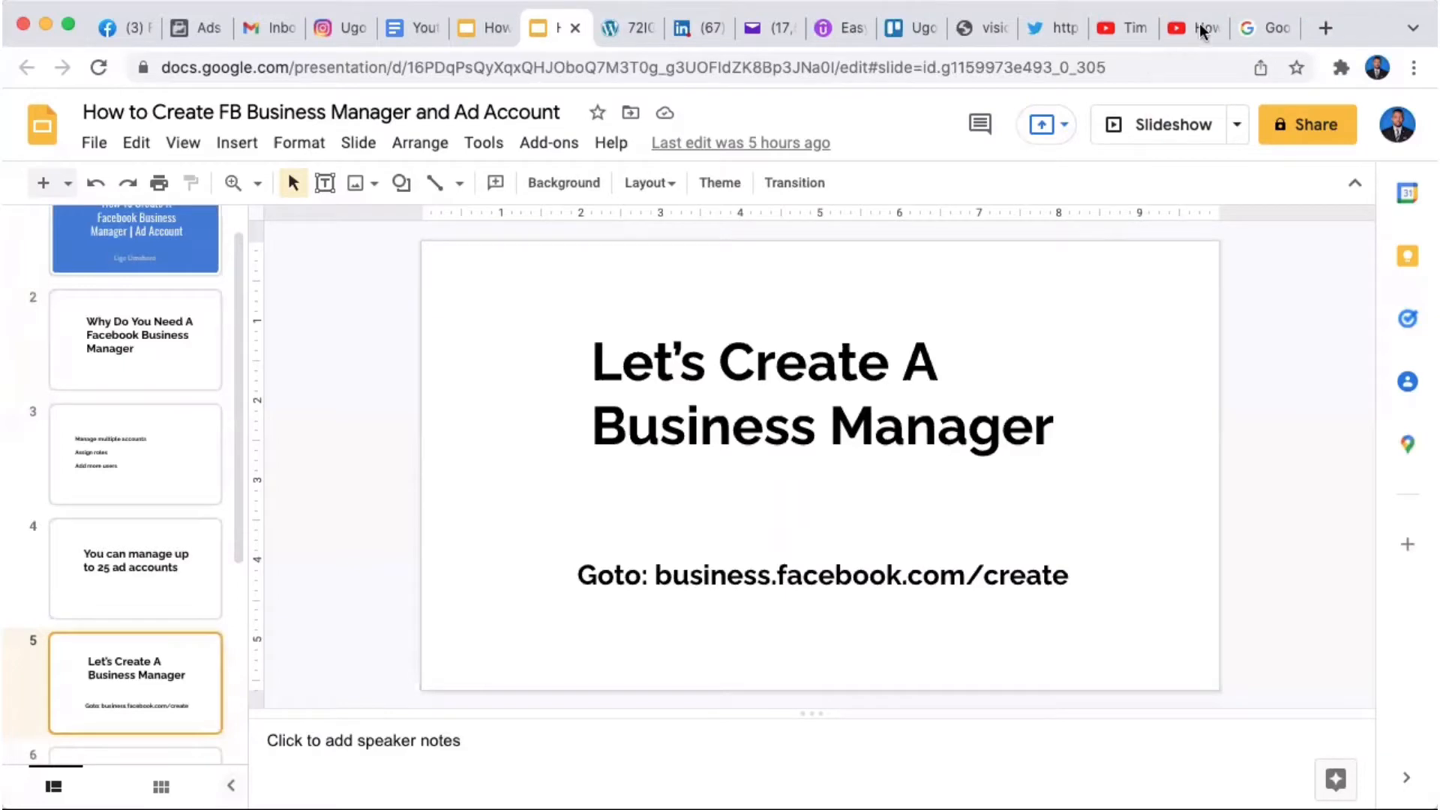
Step: Load business.facebook.com/create in a new Chrome tab
left_click(1325, 28)
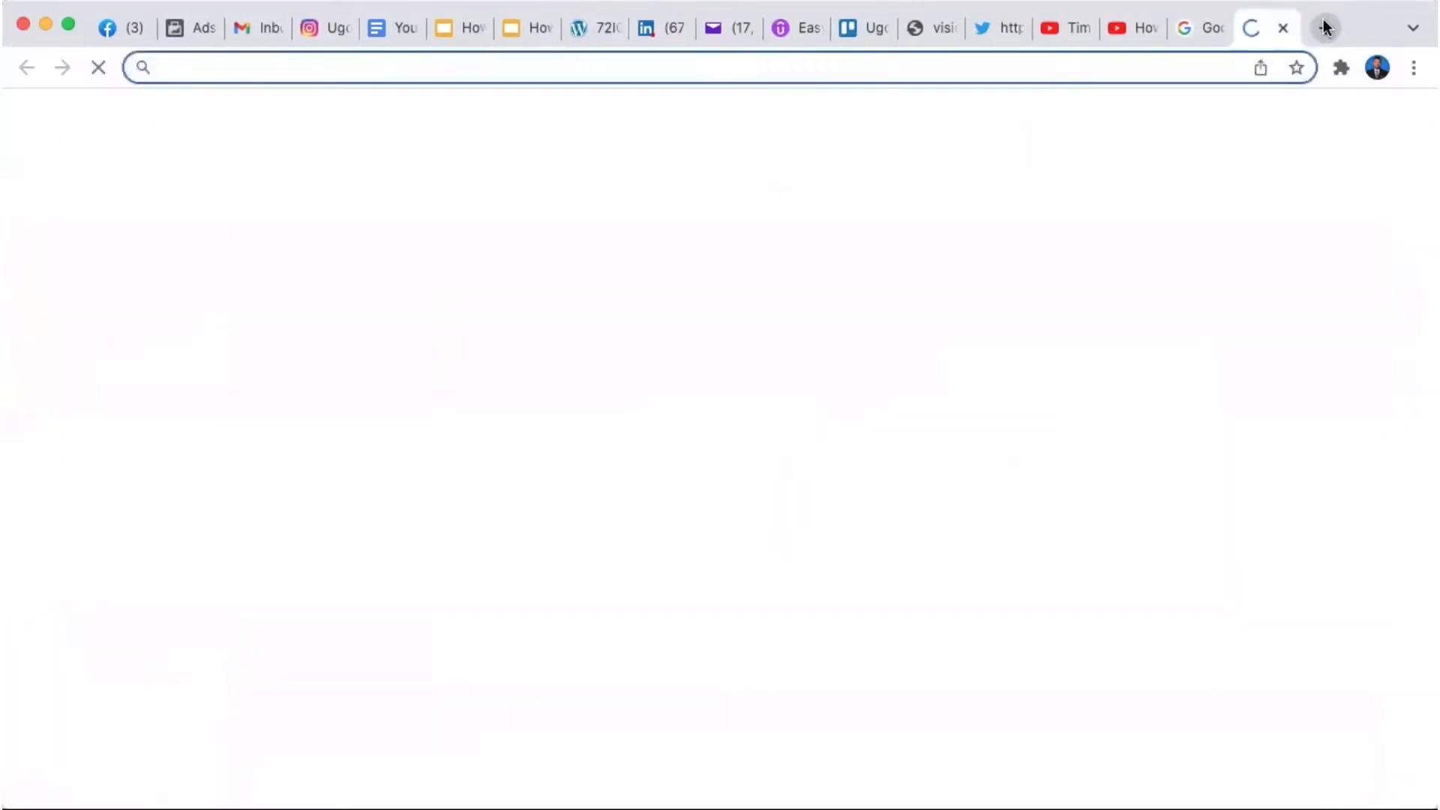
left_click(1219, 30)
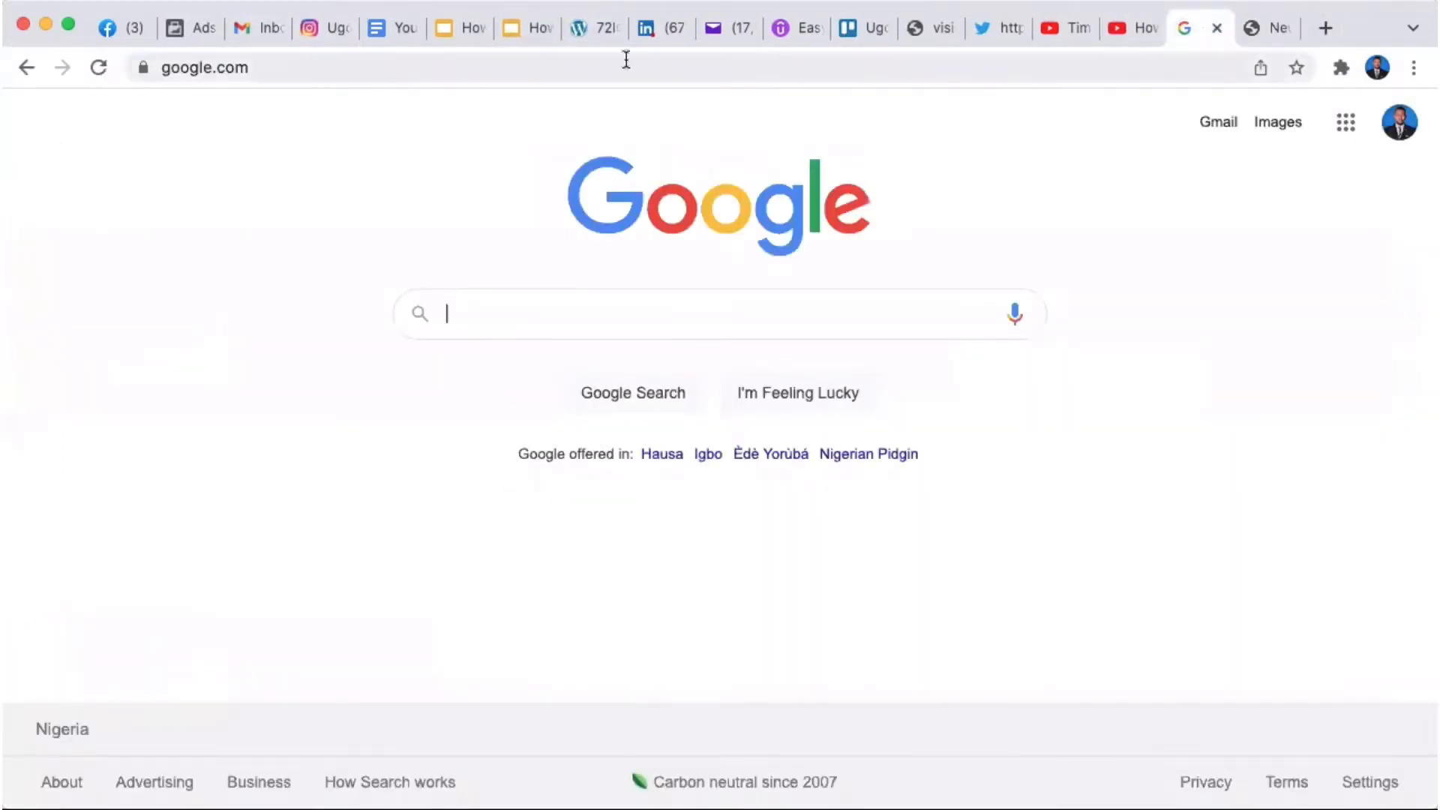
left_click(568, 62)
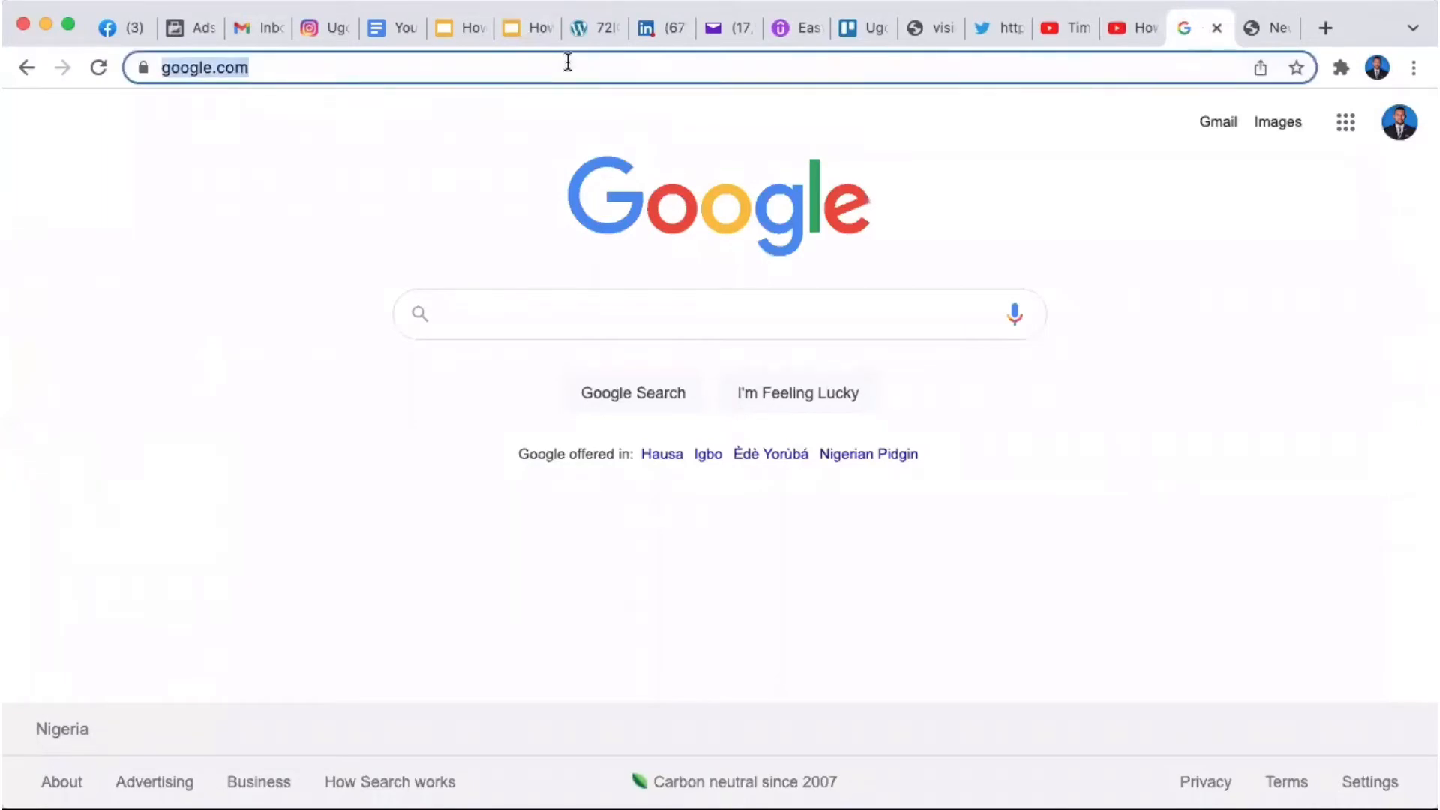
type("bus")
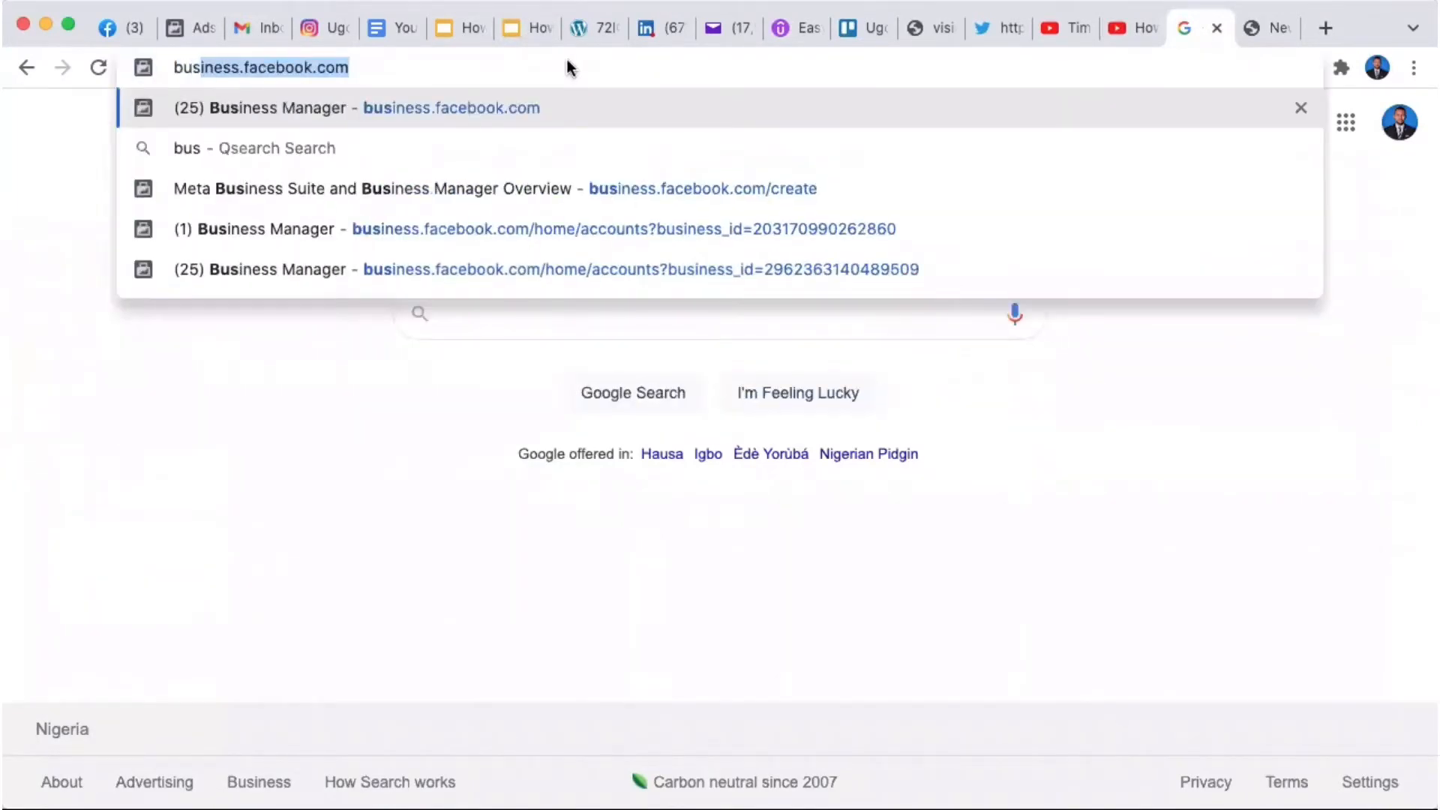
type("iness")
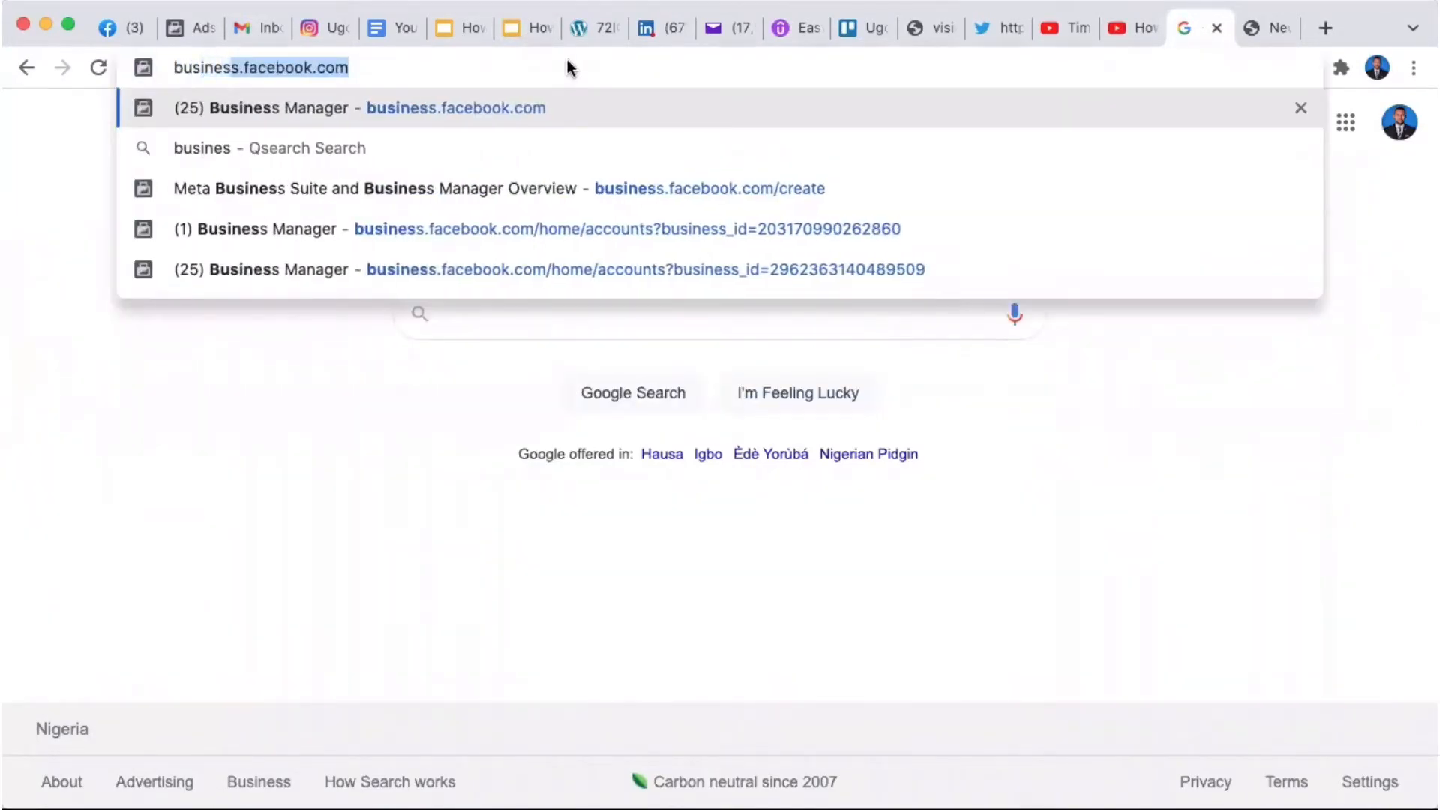
type(".fac")
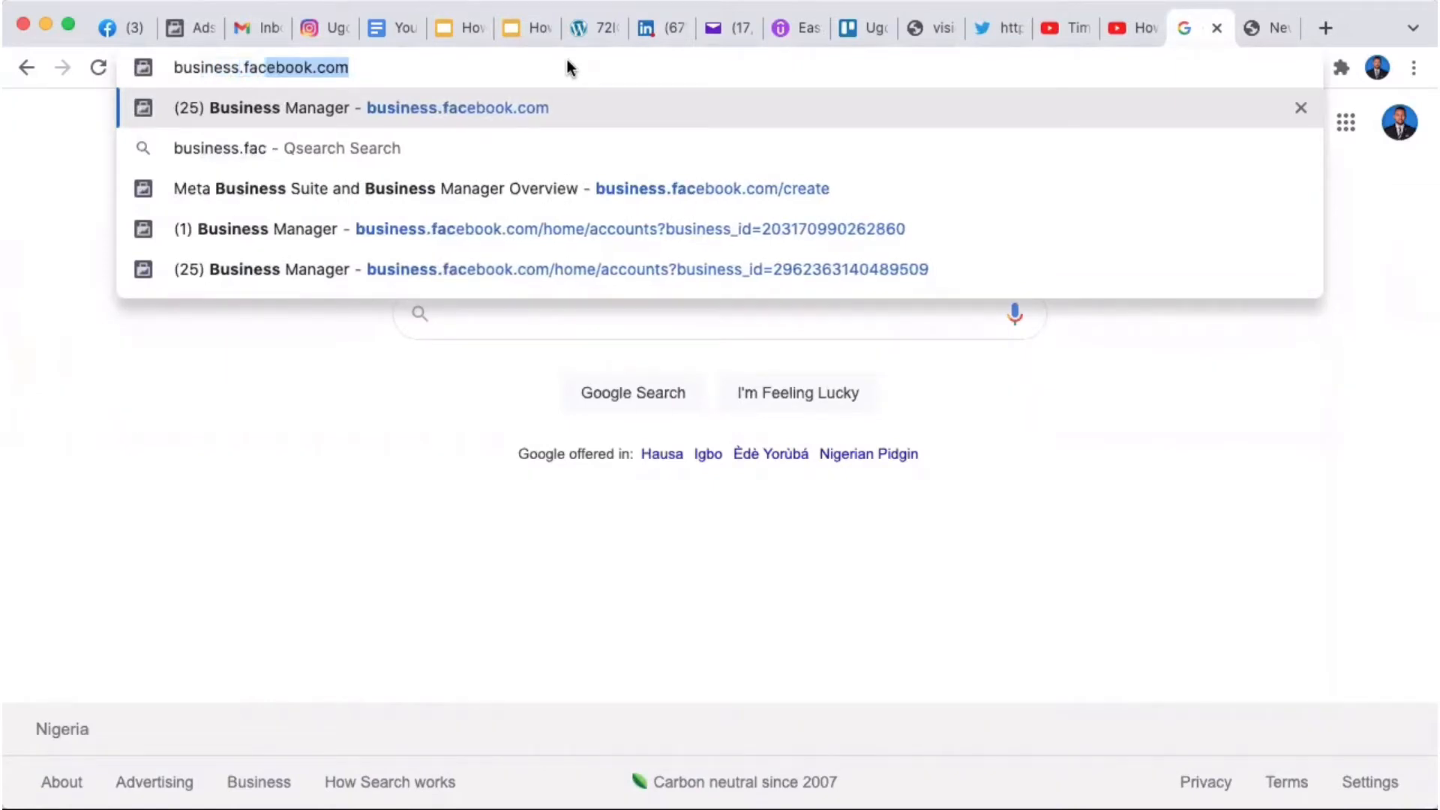
type("ebook")
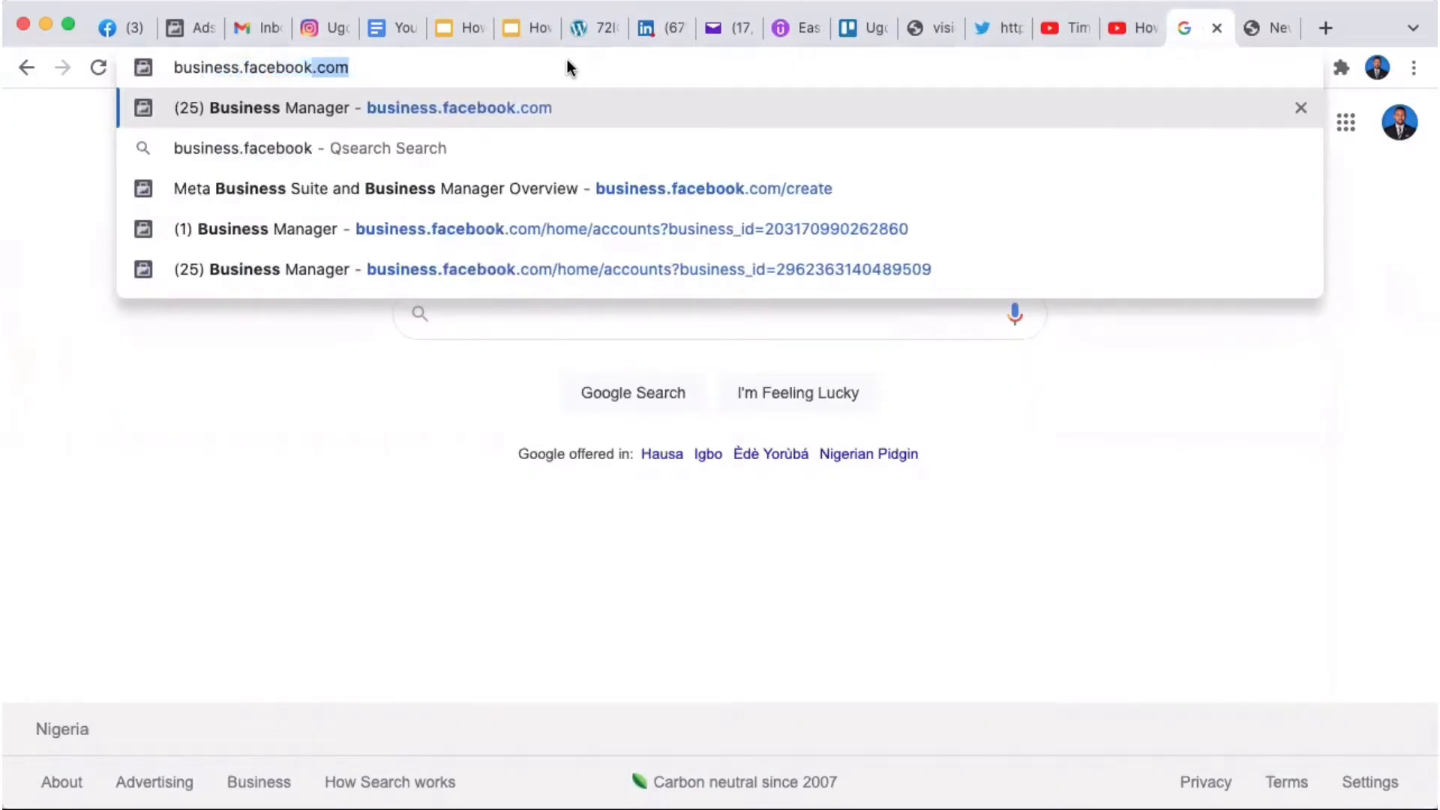
type(".com/")
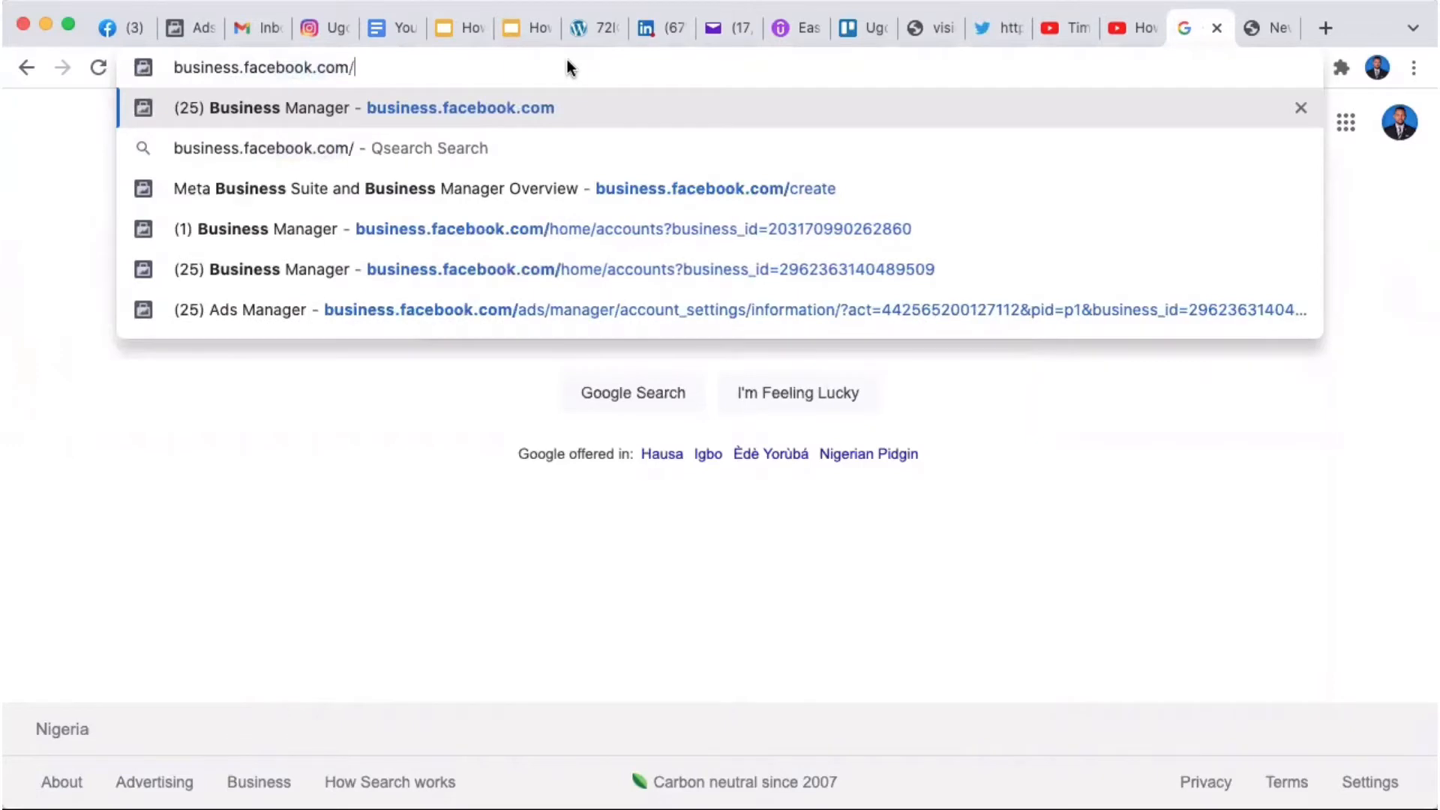
type("cre")
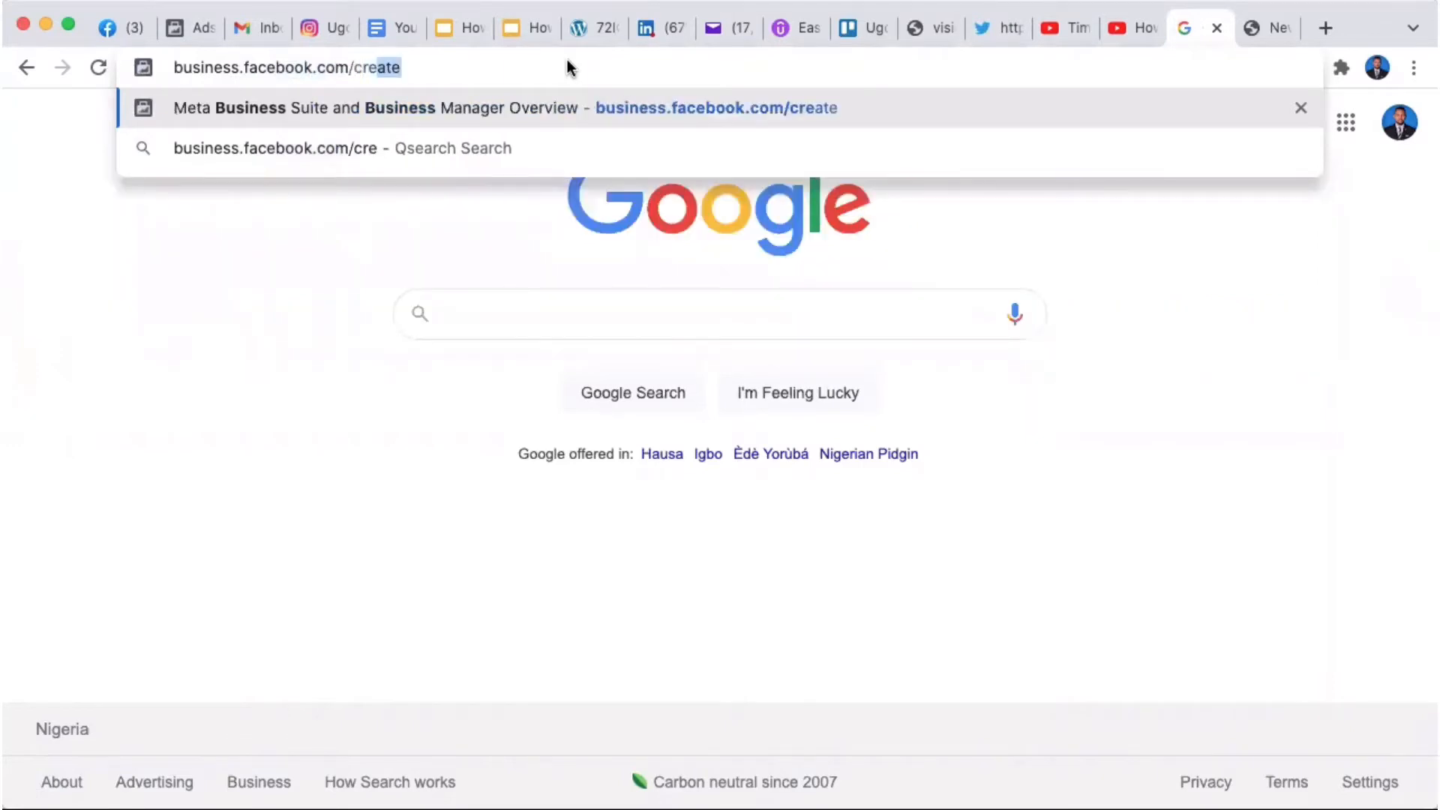
key("Return")
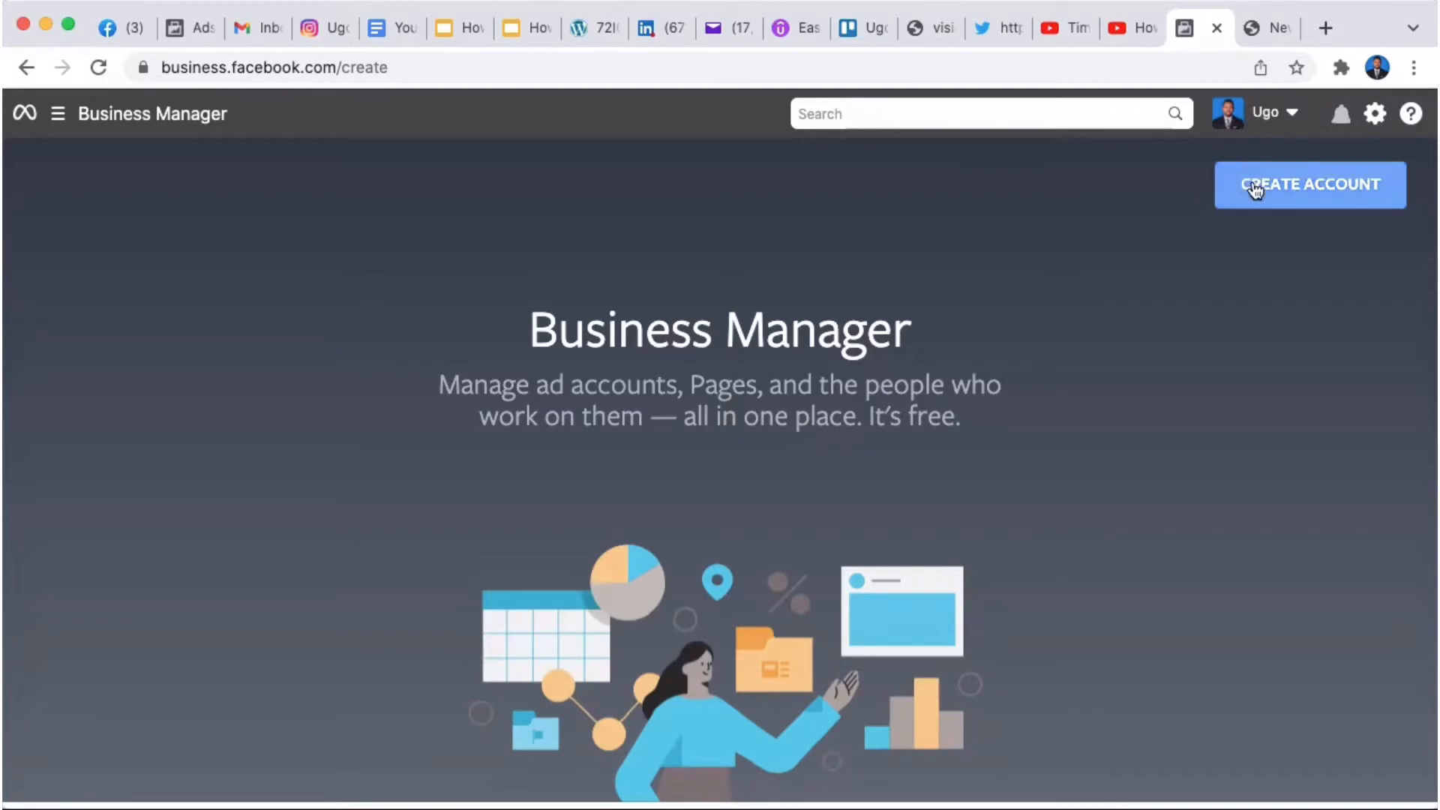
Step: Start a new Business Manager account and focus the business name field
left_click(1305, 185)
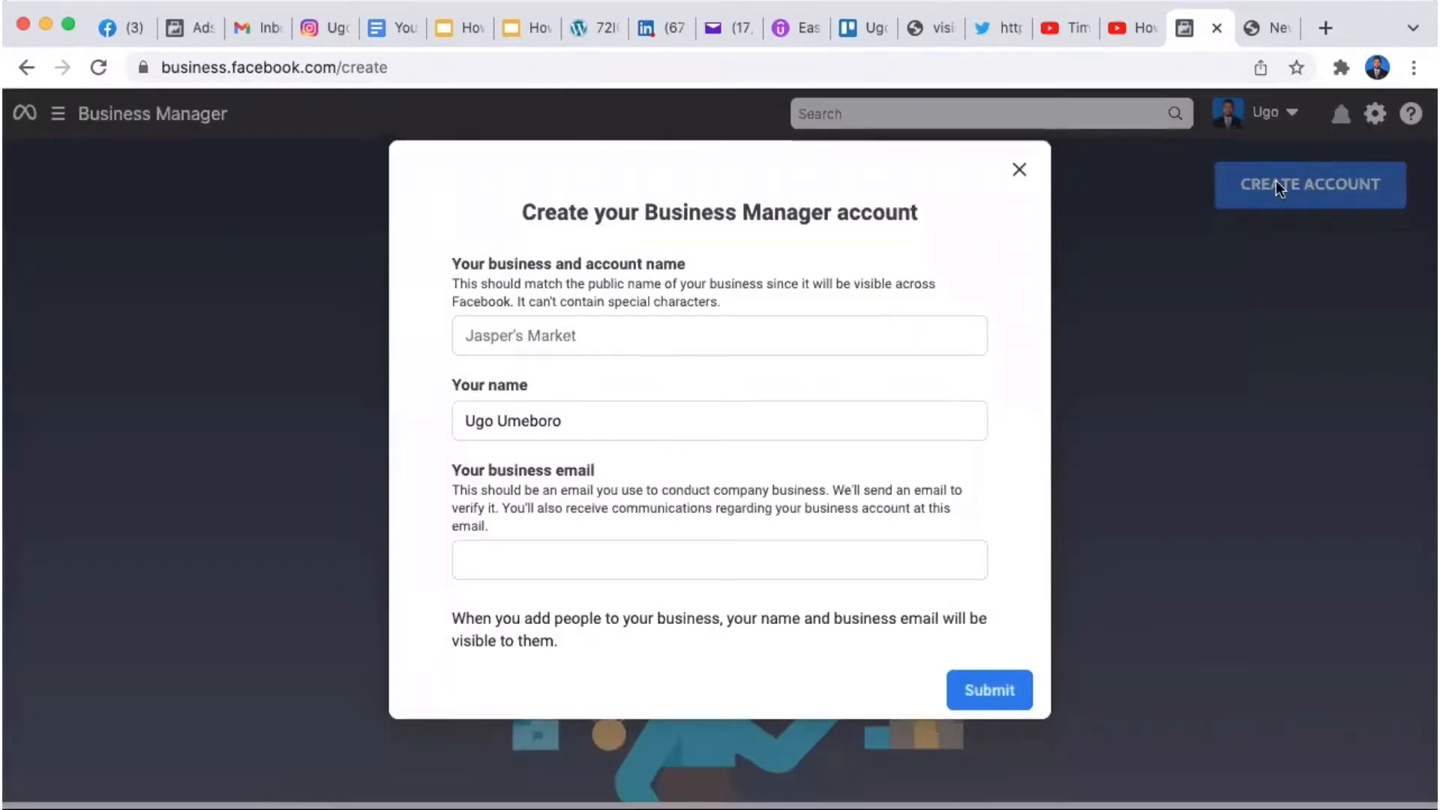
left_click(608, 336)
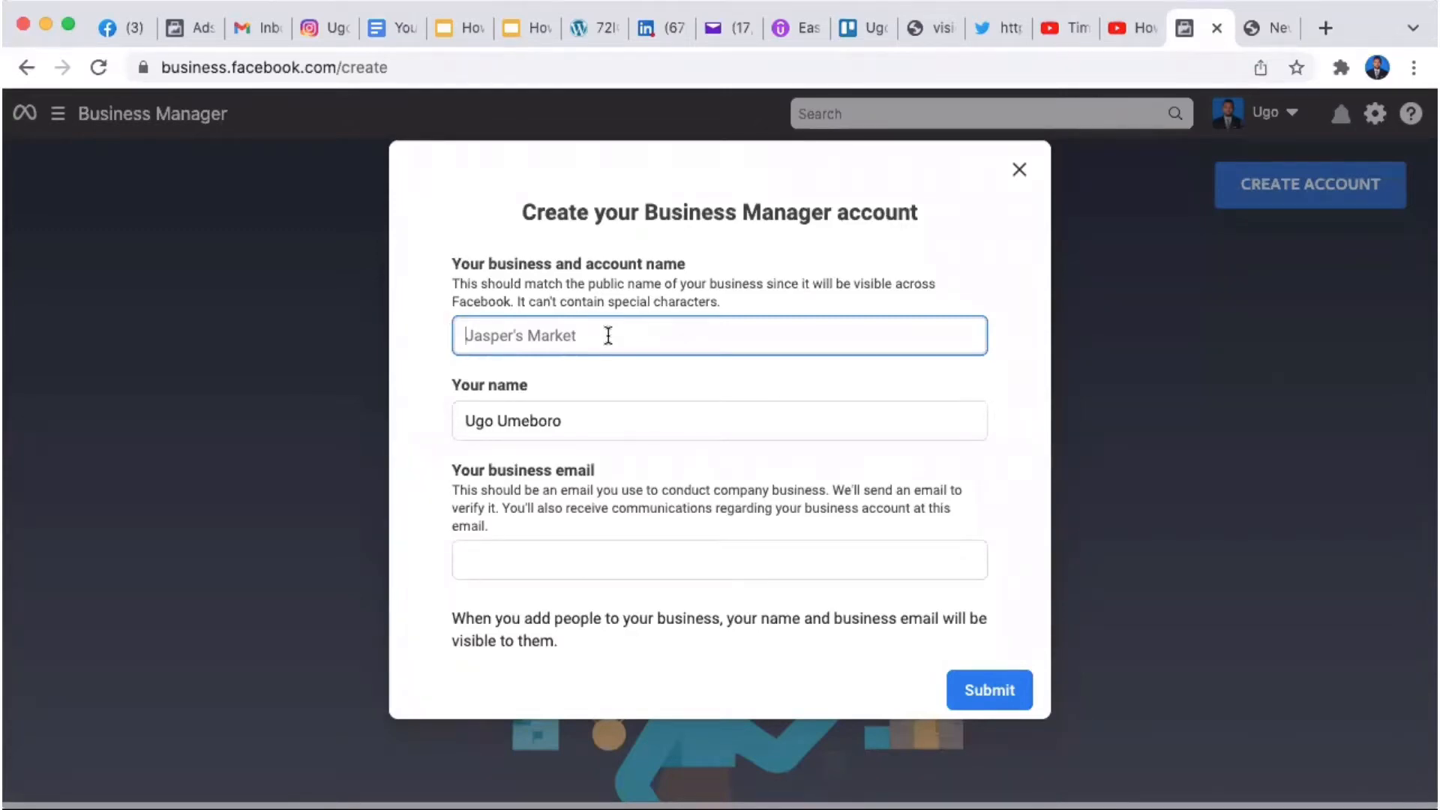
Step: Enter 'Eagleboro Media' as the business and account name
type("Eag")
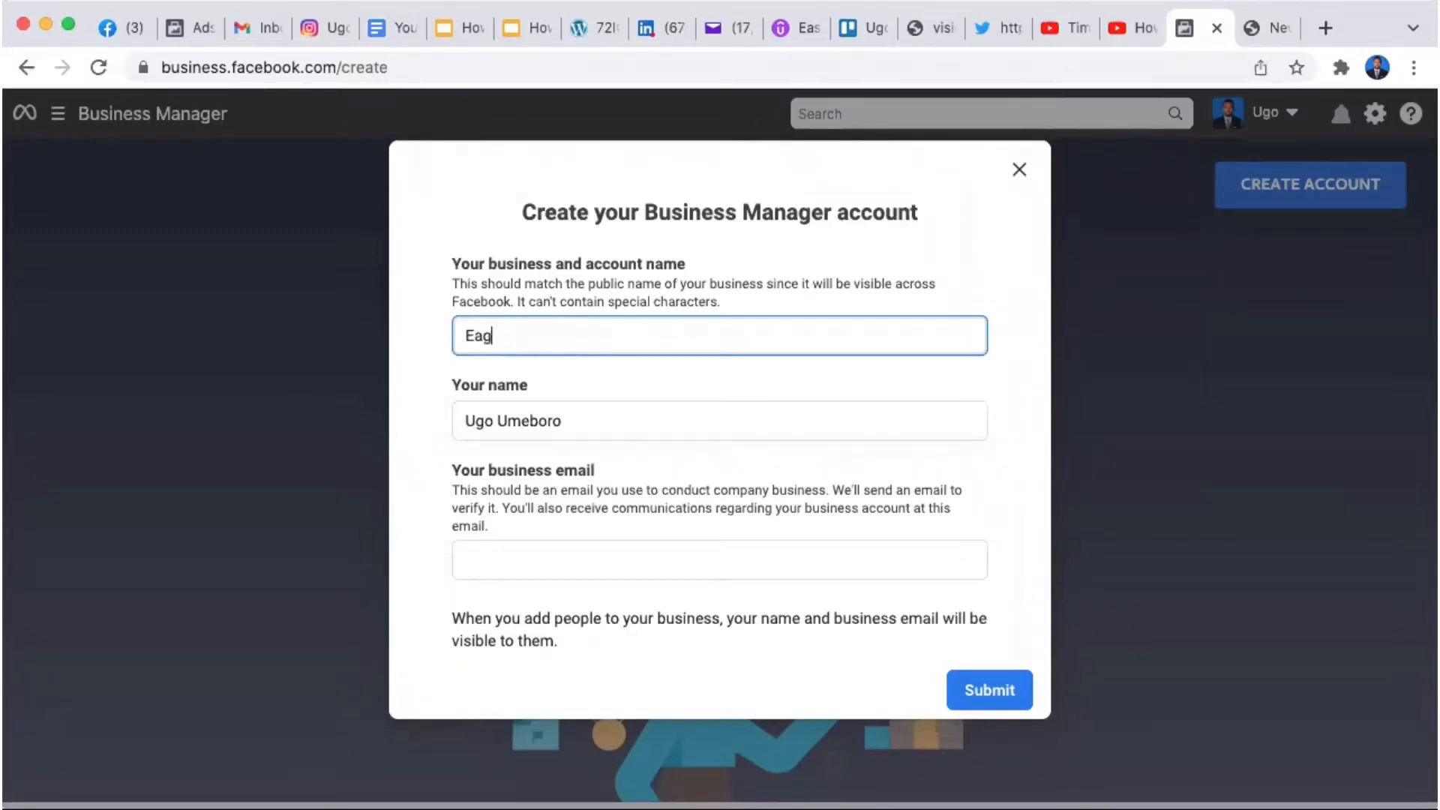
type("leboro Media")
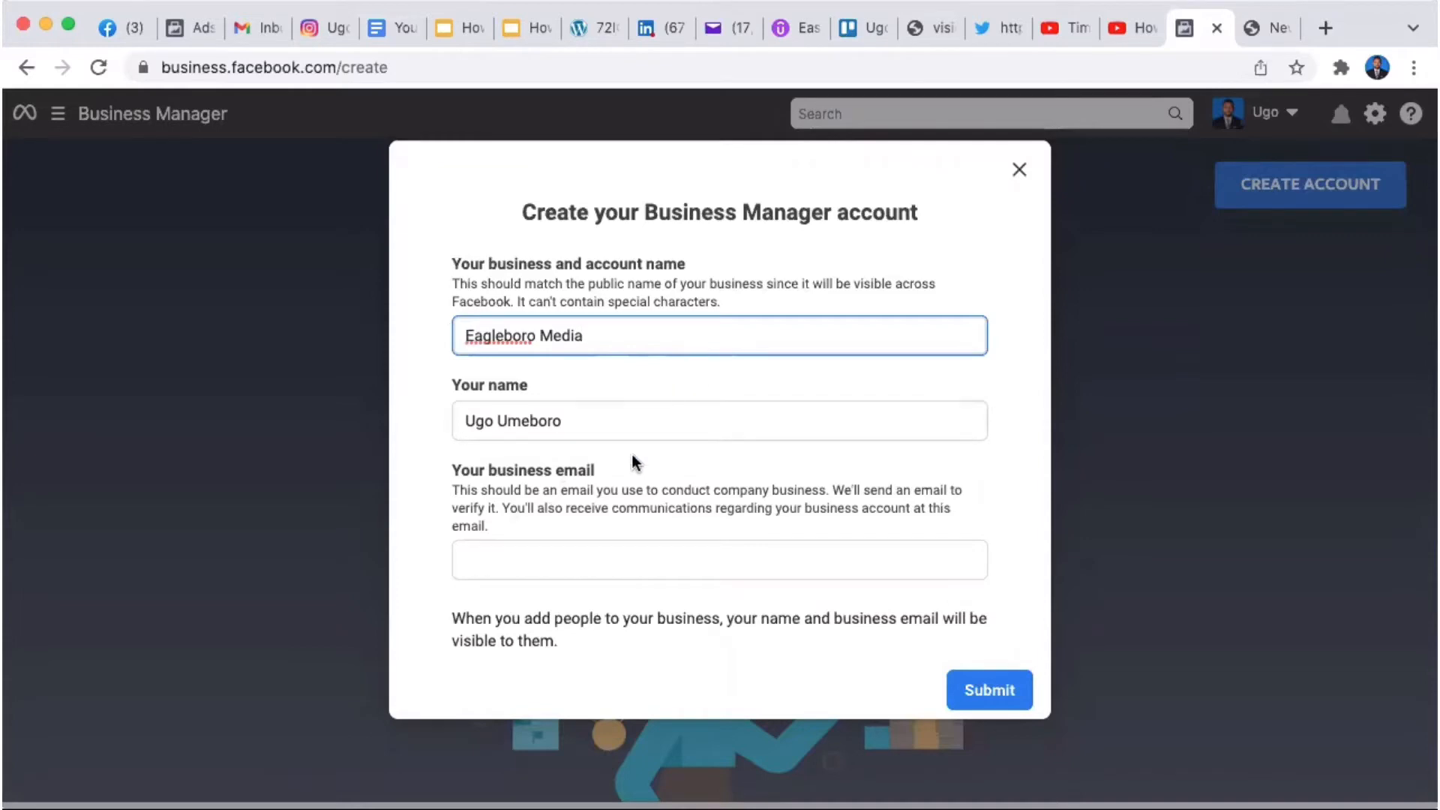
Step: Fill in the business email address field
left_click(508, 571)
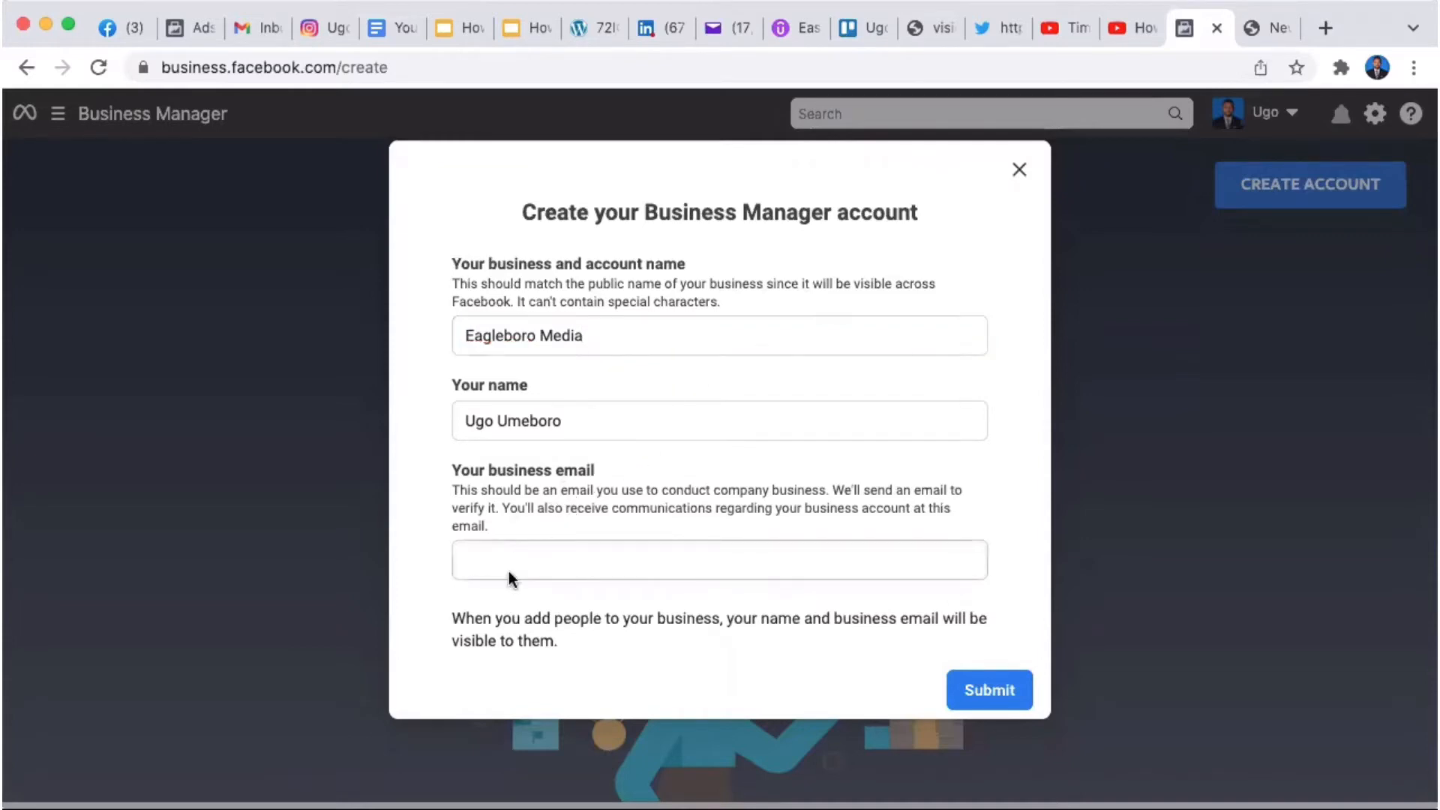
left_click(493, 555)
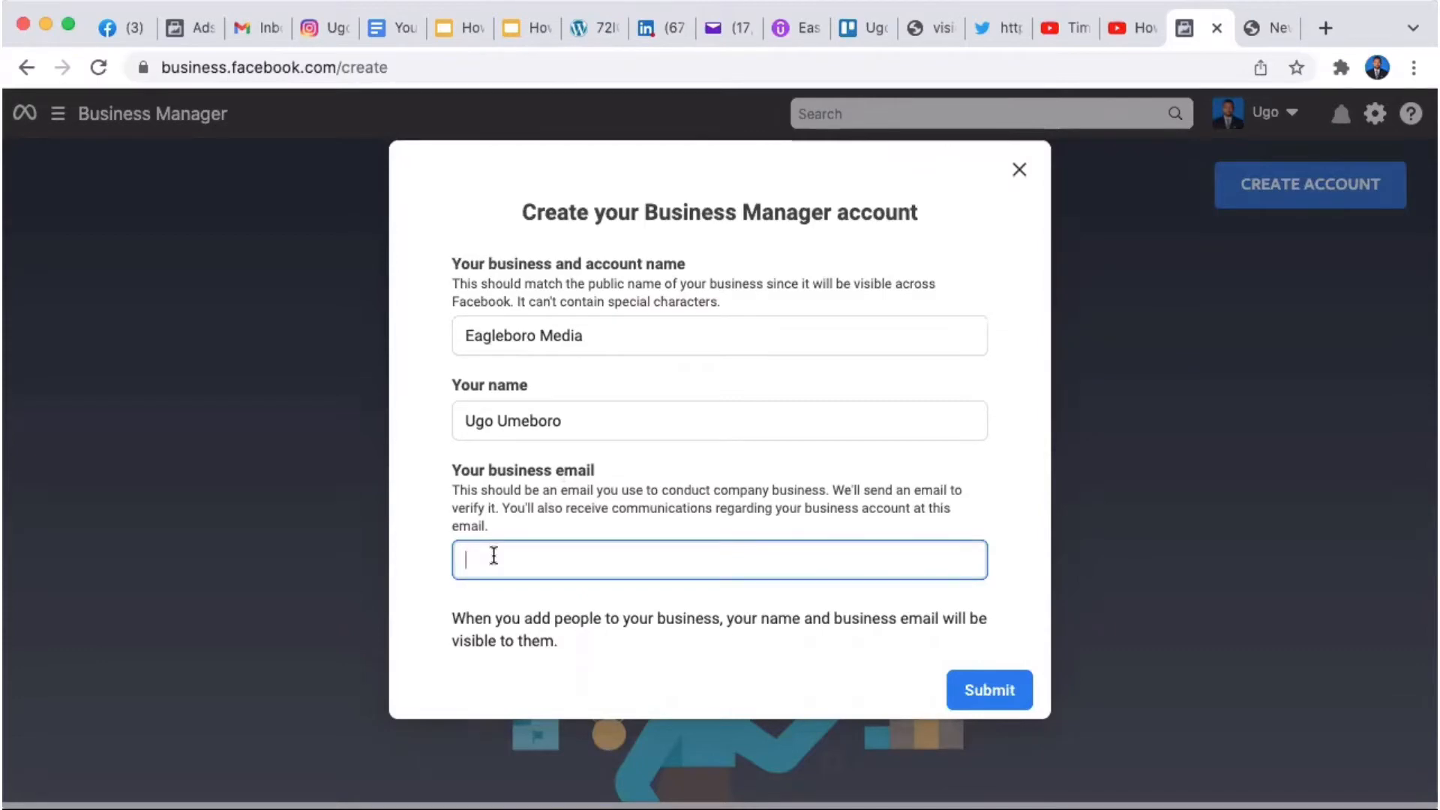
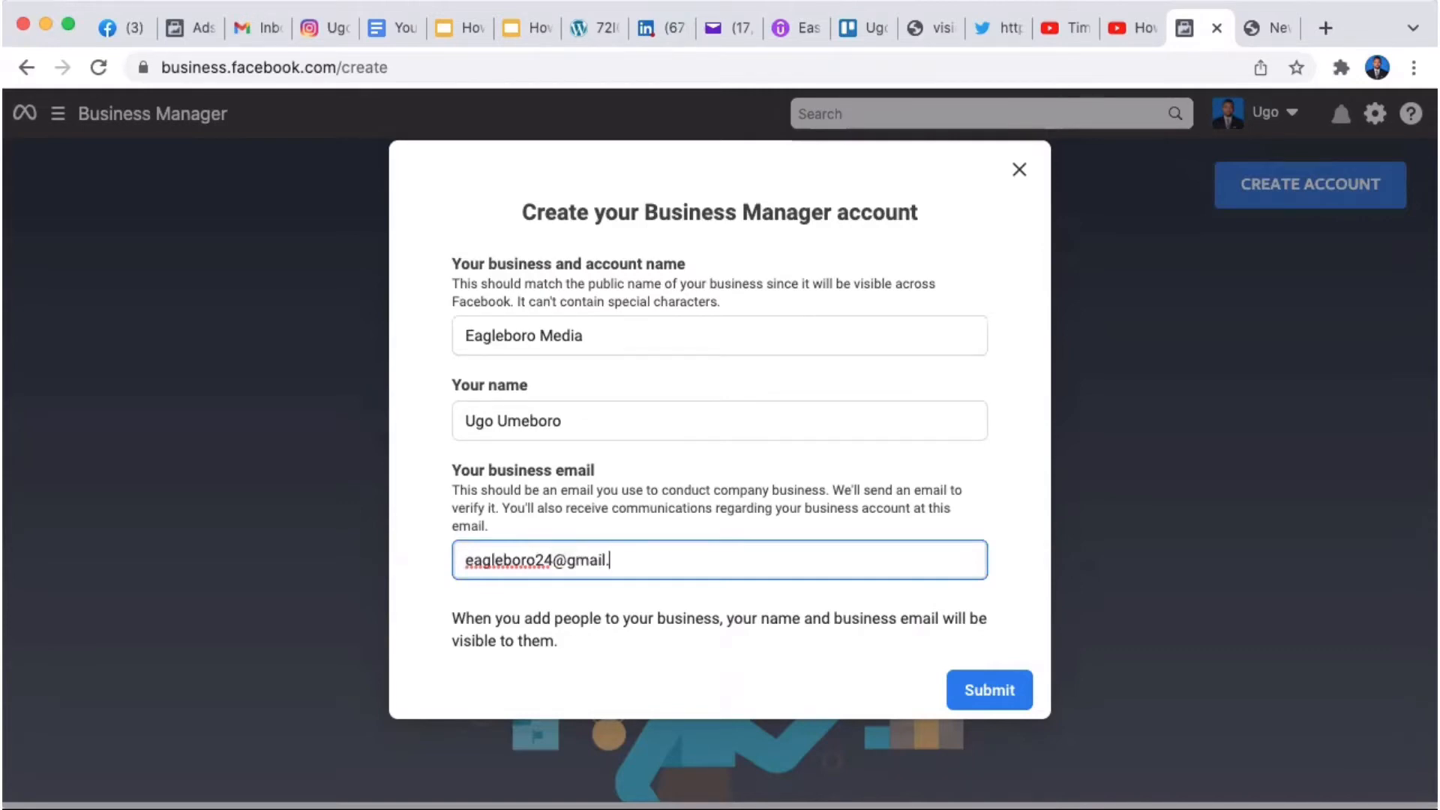
Step: Submit the form, read the business-limit 'Unable to Create Account' error, and close it
left_click(981, 691)
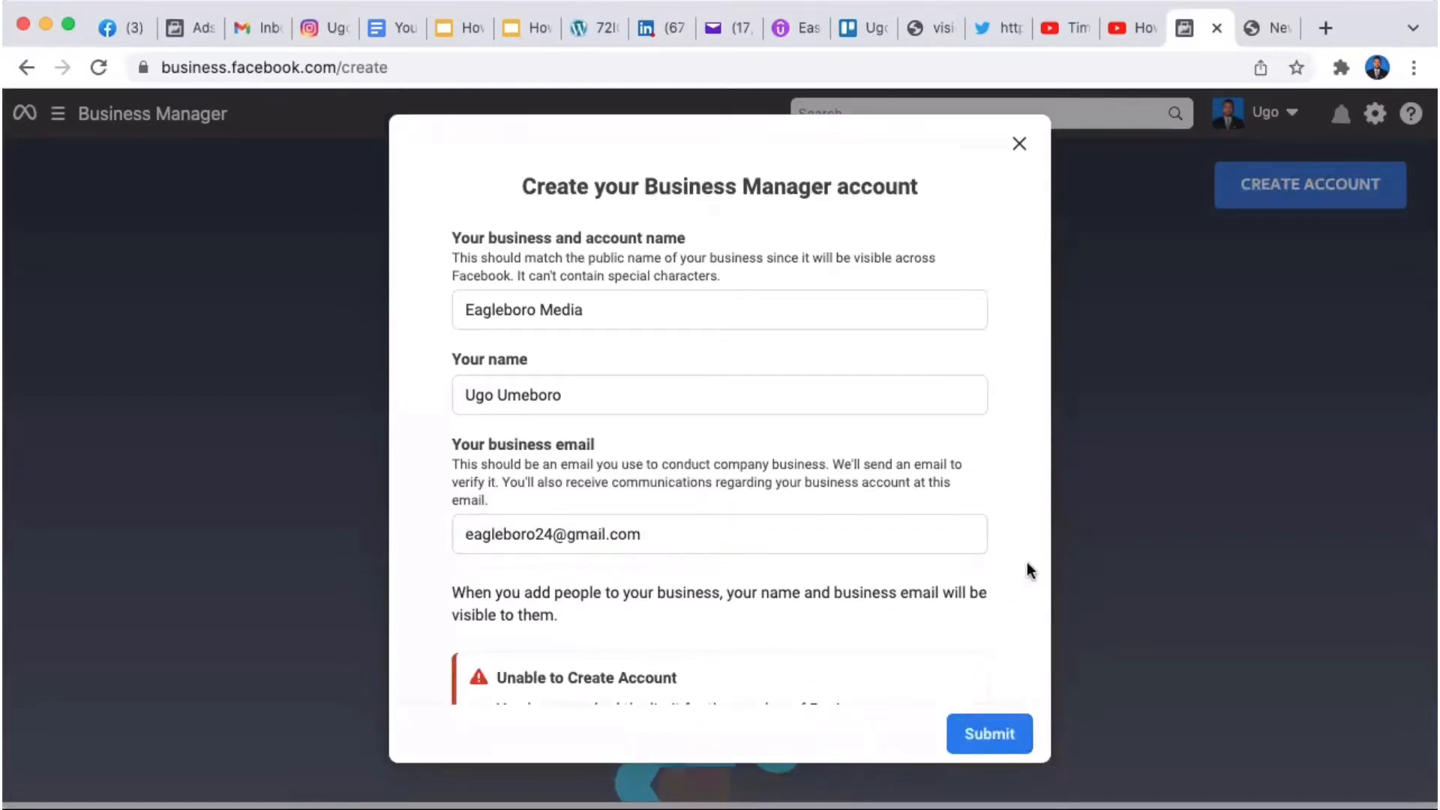
scroll(1024, 560, "down", 3)
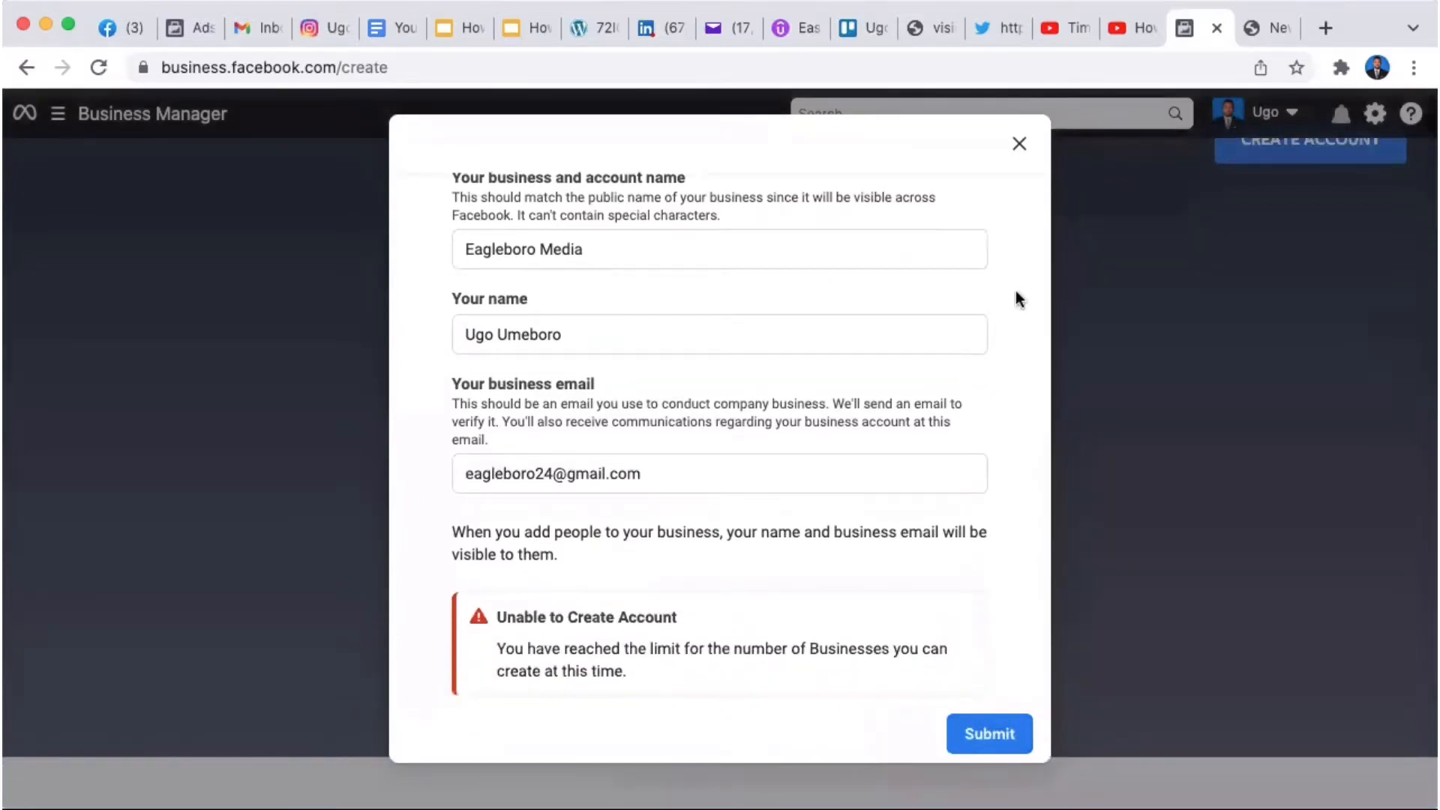
left_click(1019, 144)
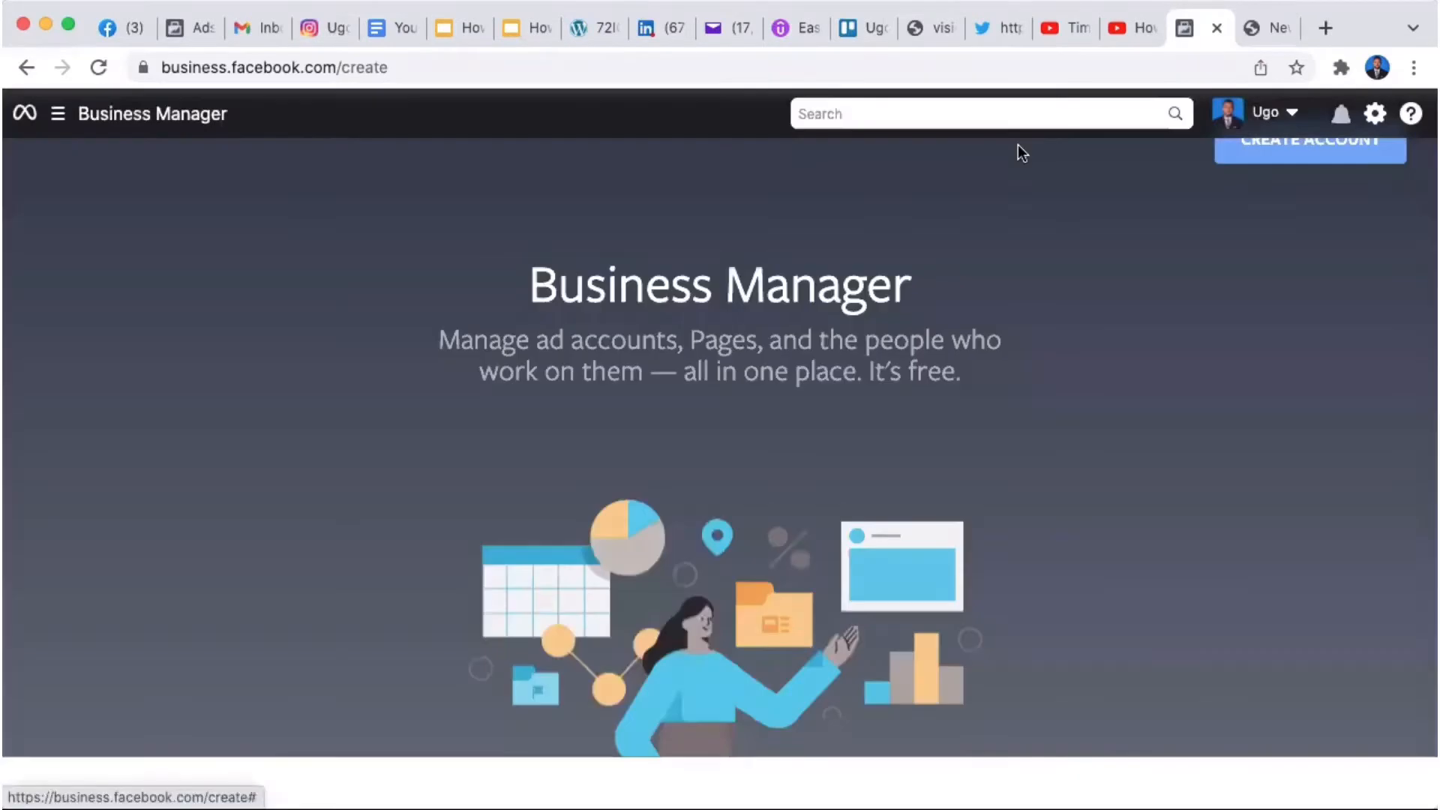
Step: Go to the business.facebook.com home for Eagleboro Digital
left_click(524, 67)
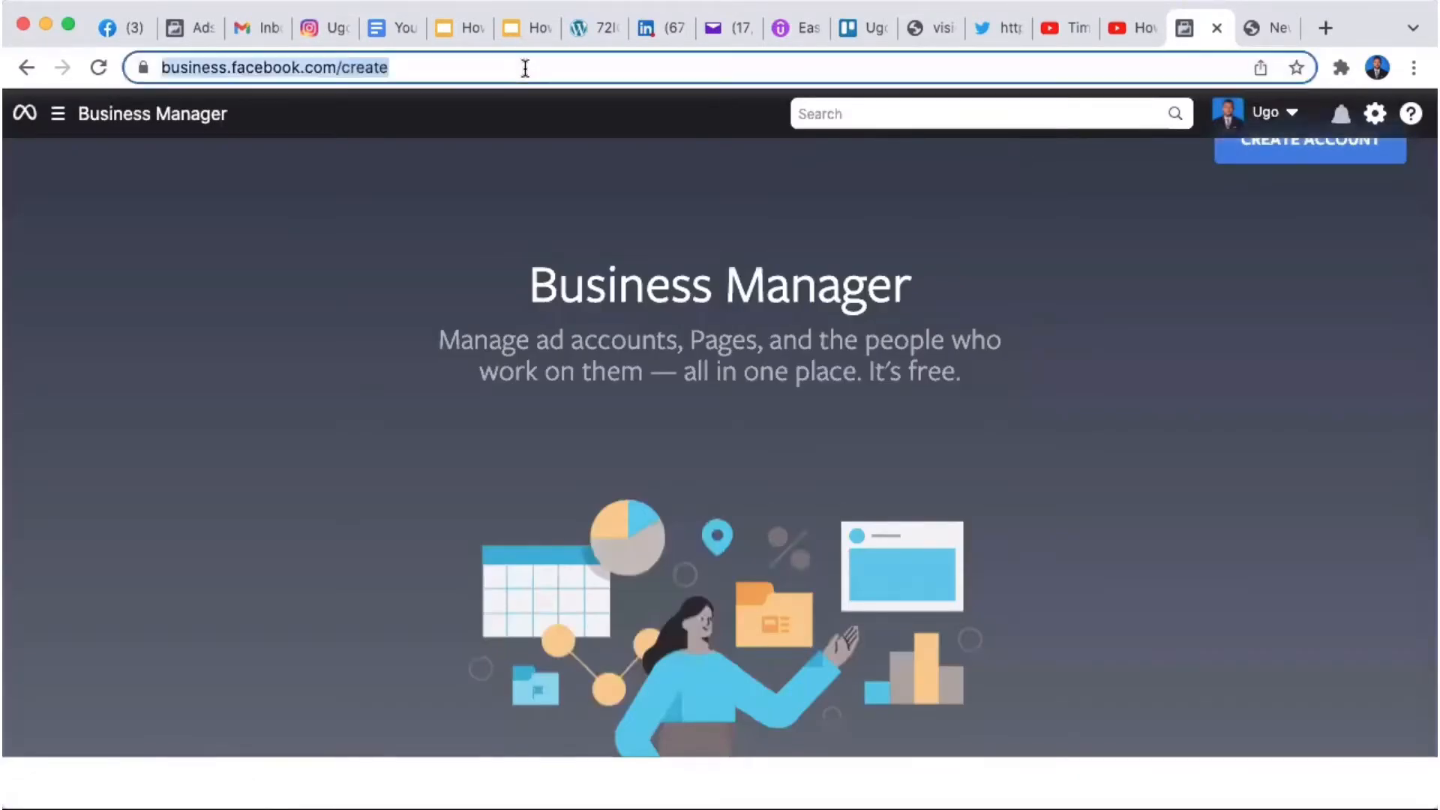
left_click(525, 68)
key("BackSpace")
key("BackSpace")
key("BackSpace")
key("BackSpace")
key("BackSpace")
key("BackSpace")
key("BackSpace")
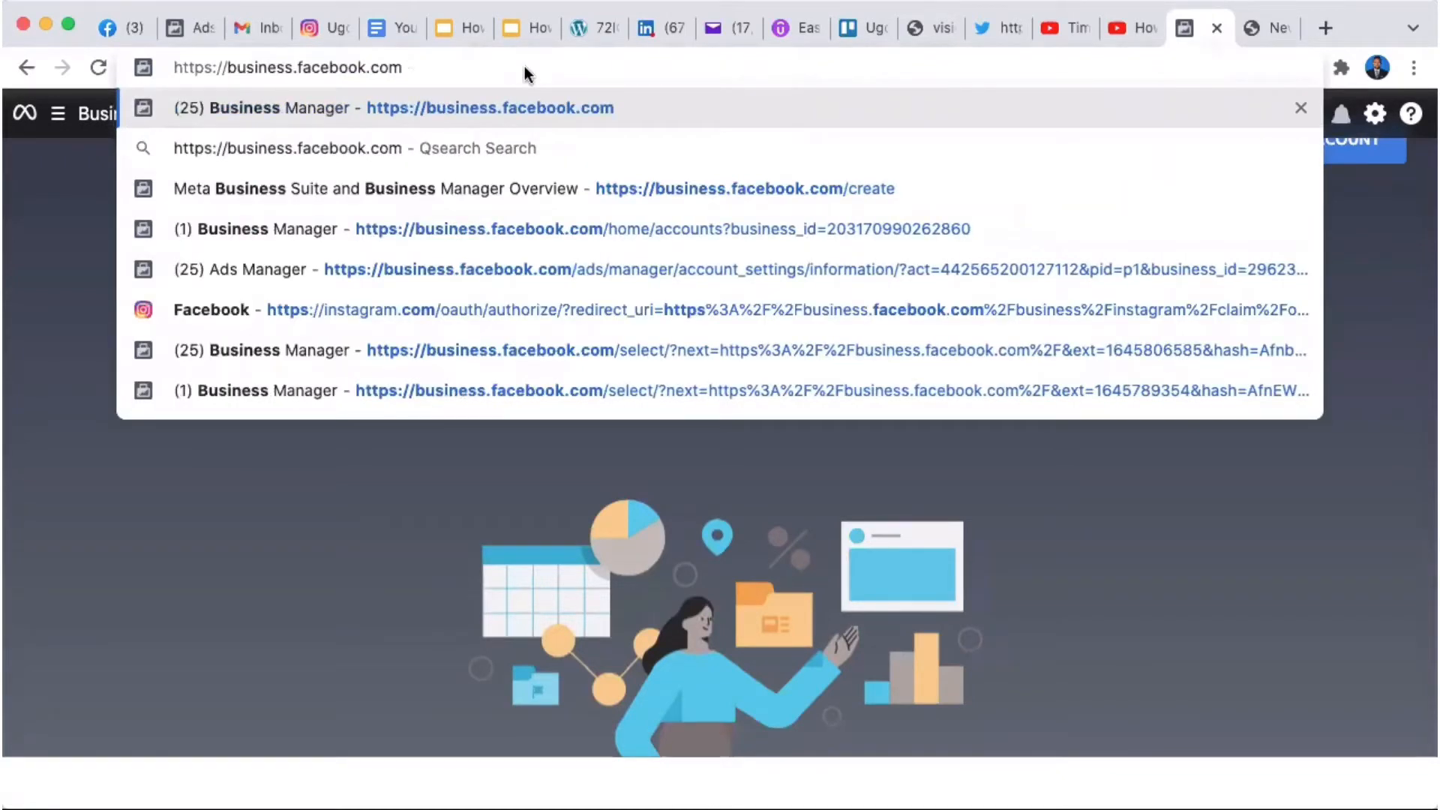
key("BackSpace")
key("BackSpace")
key("BackSpace")
key("BackSpace")
key("BackSpace")
key("BackSpace")
key("BackSpace")
key("BackSpace")
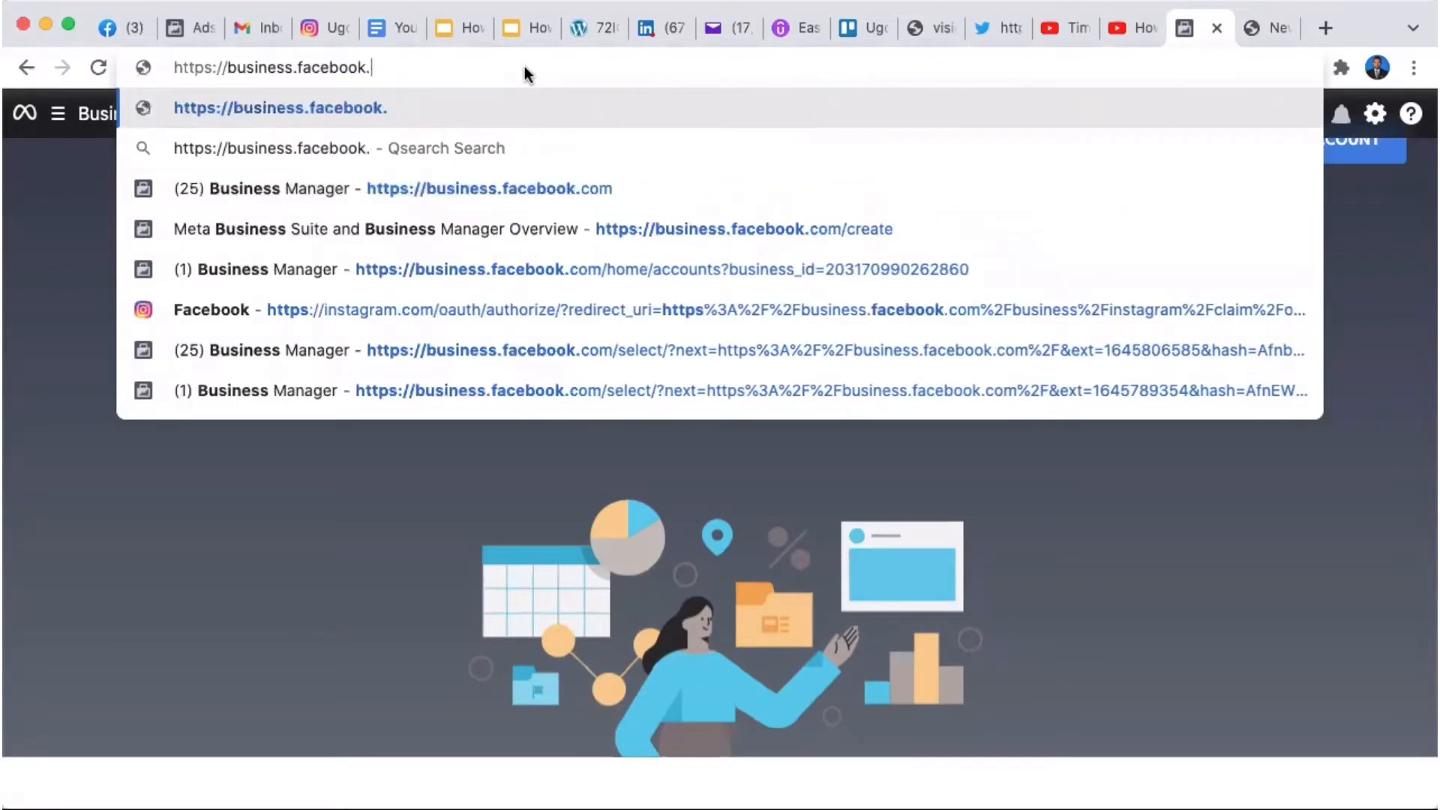
key("BackSpace")
key("BackSpace")
key("BackSpace")
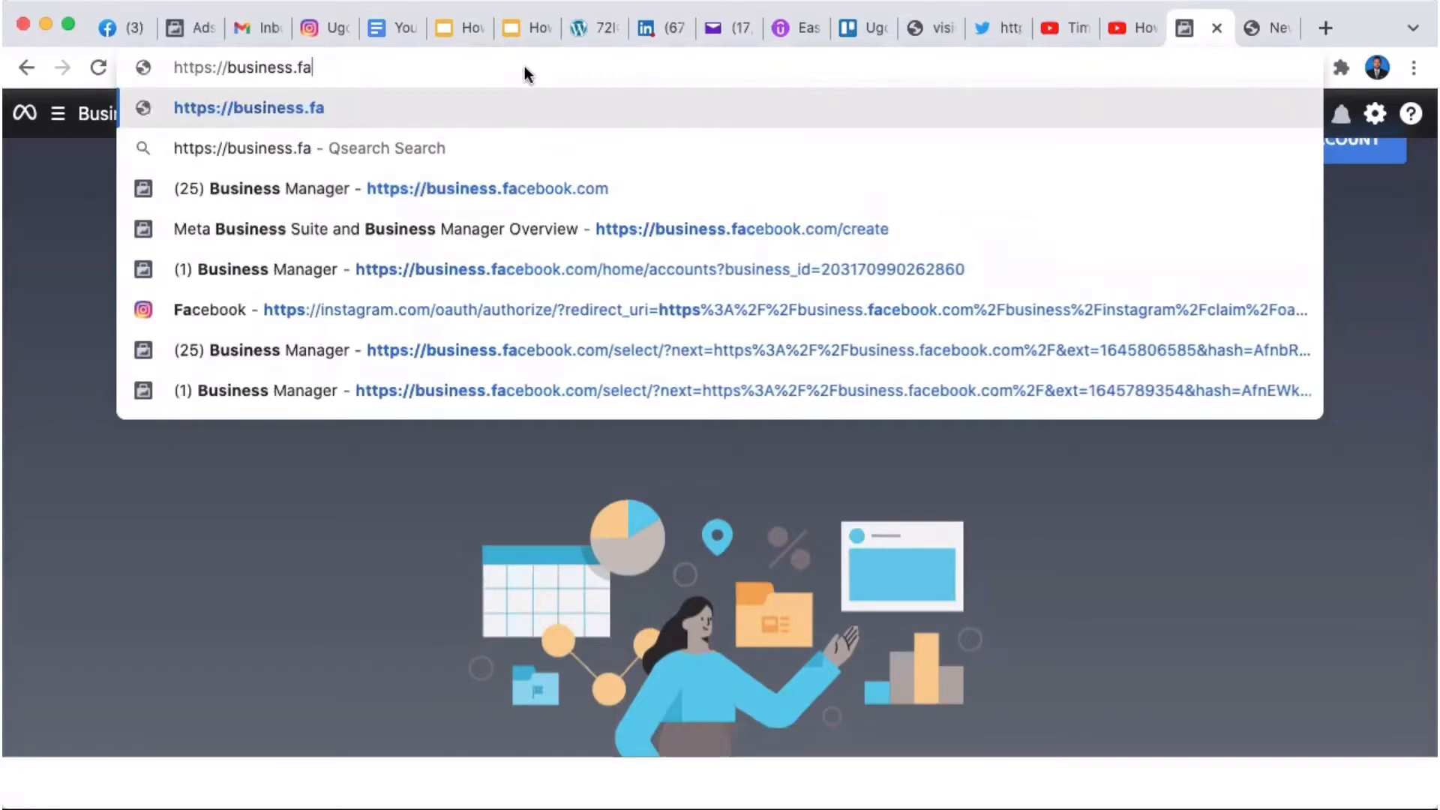
type("ac")
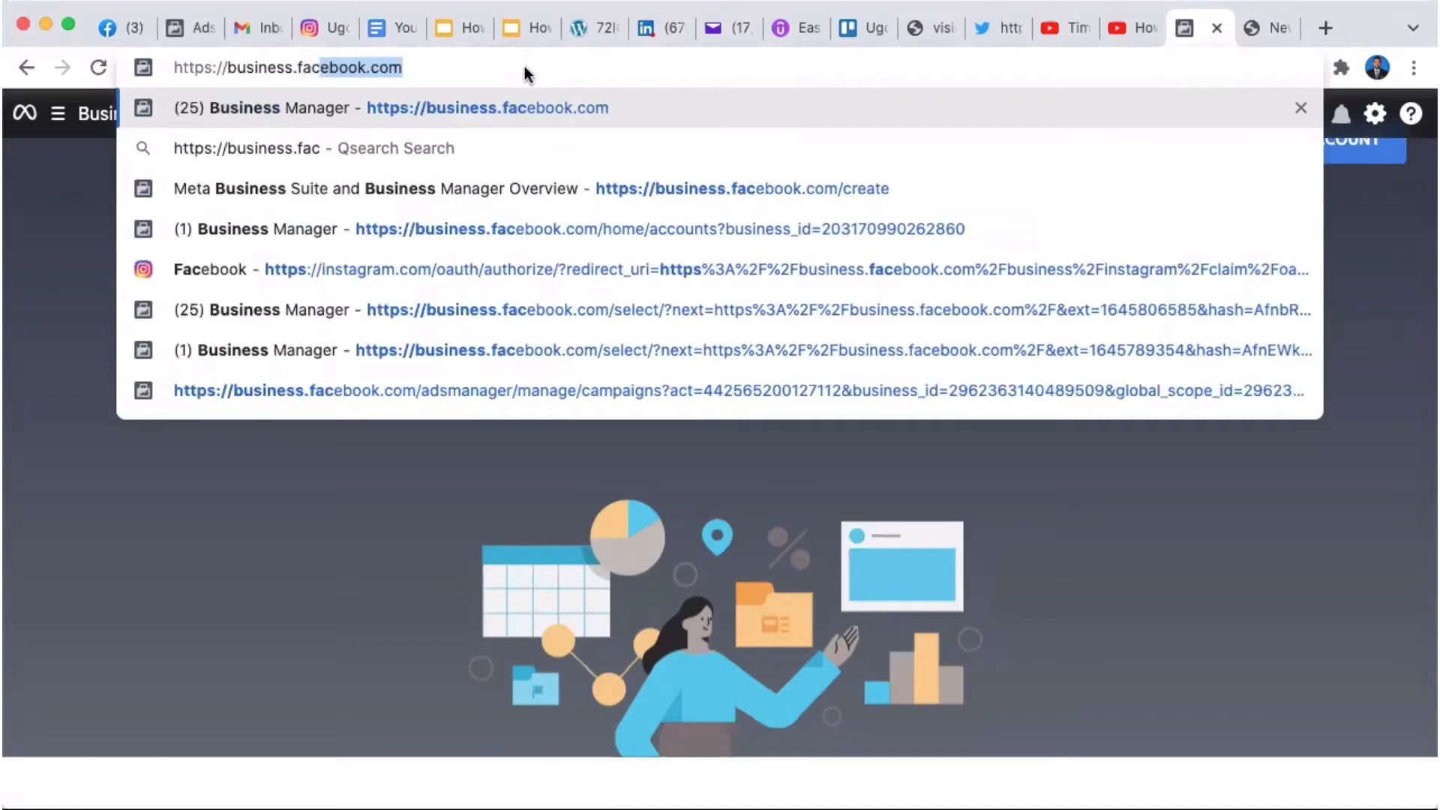
key("Return")
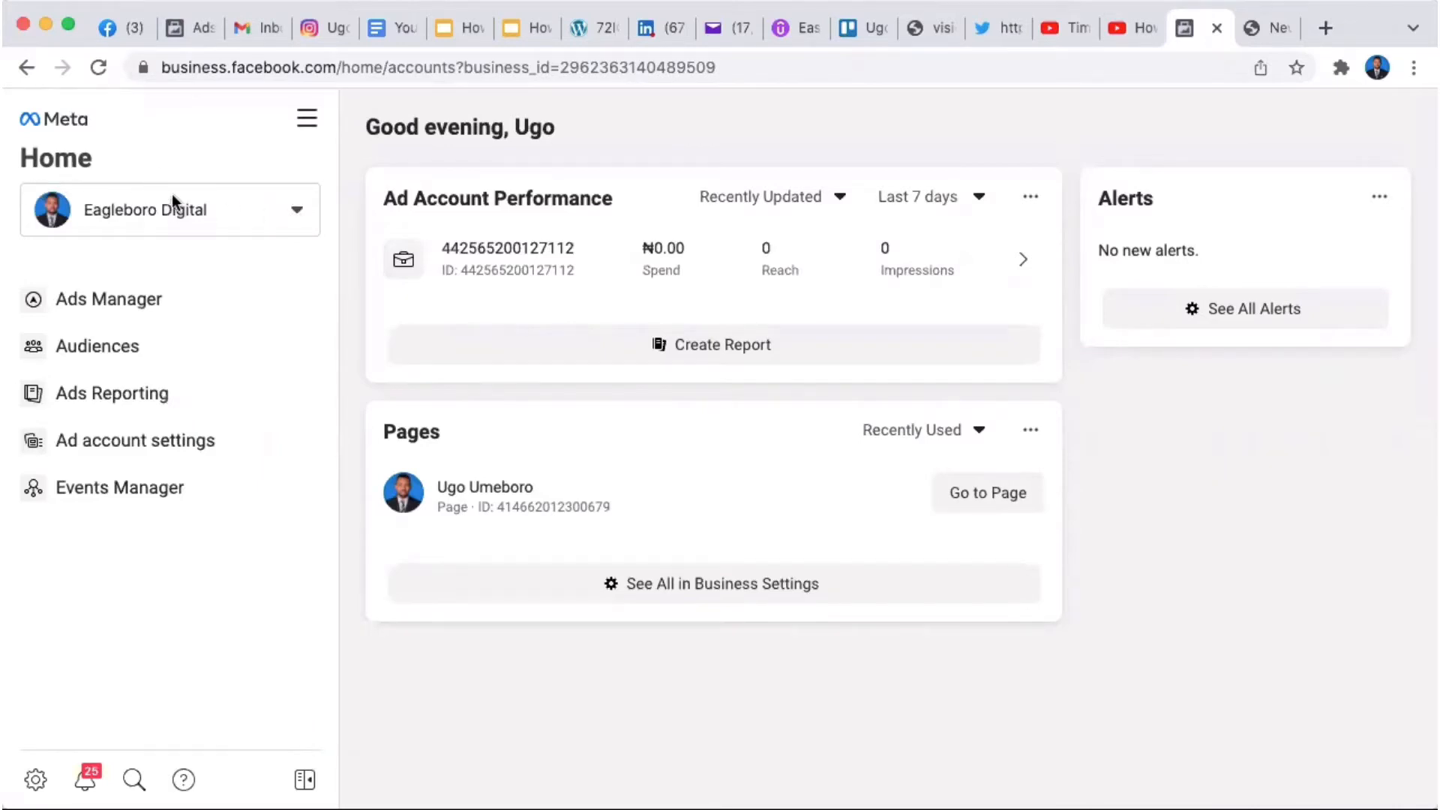
Step: Switch to the owner's personal business account and view its ad account settings
left_click(298, 212)
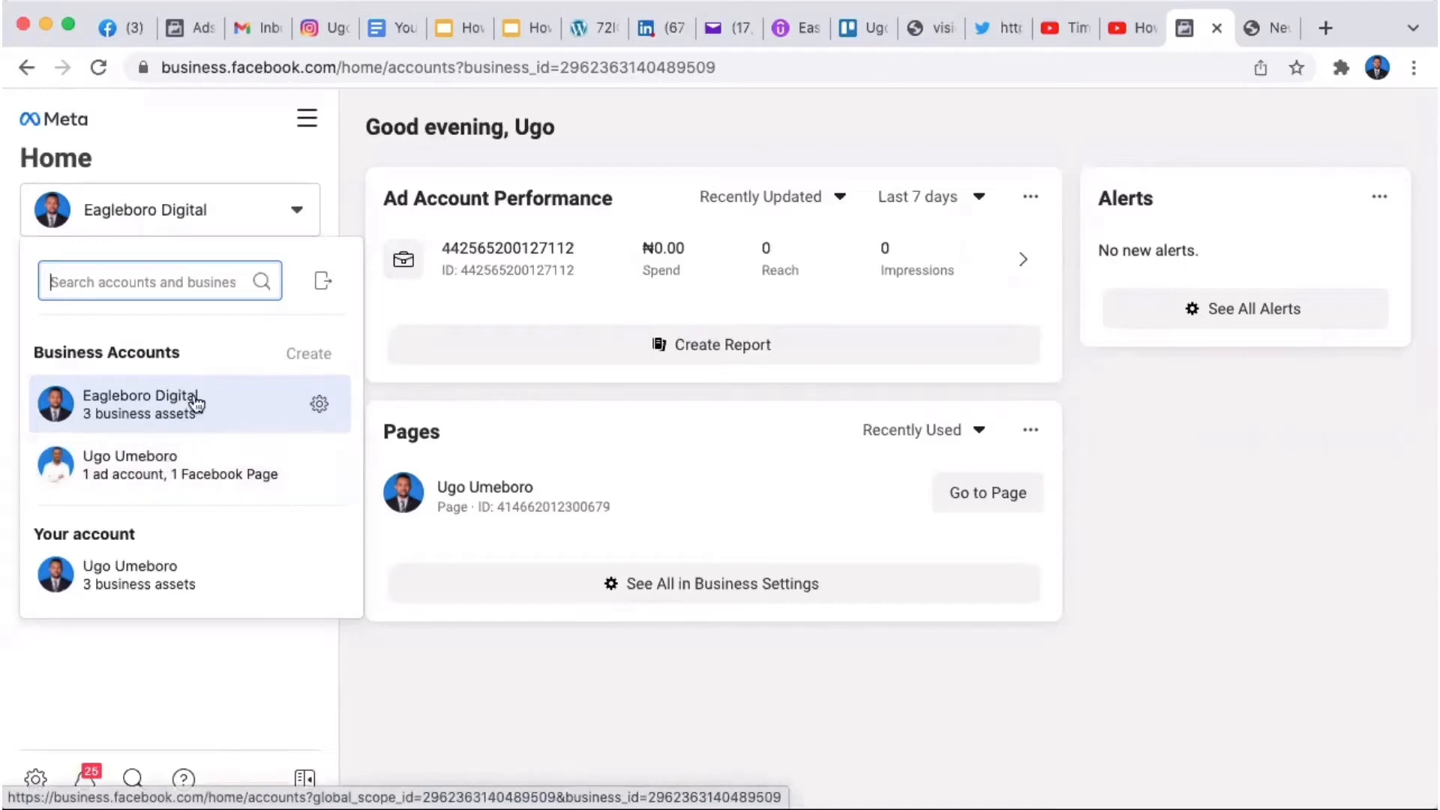
left_click(150, 468)
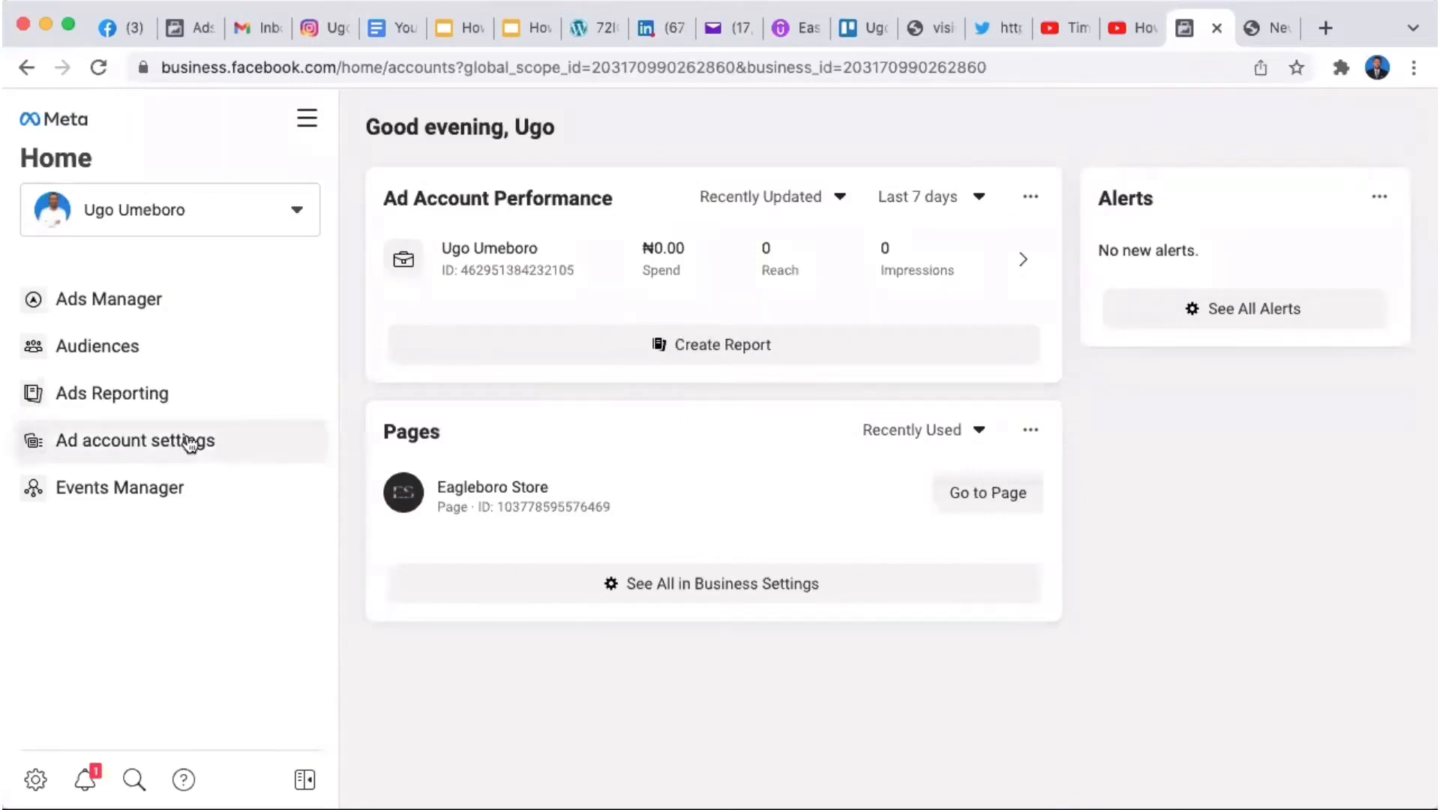
left_click(161, 444)
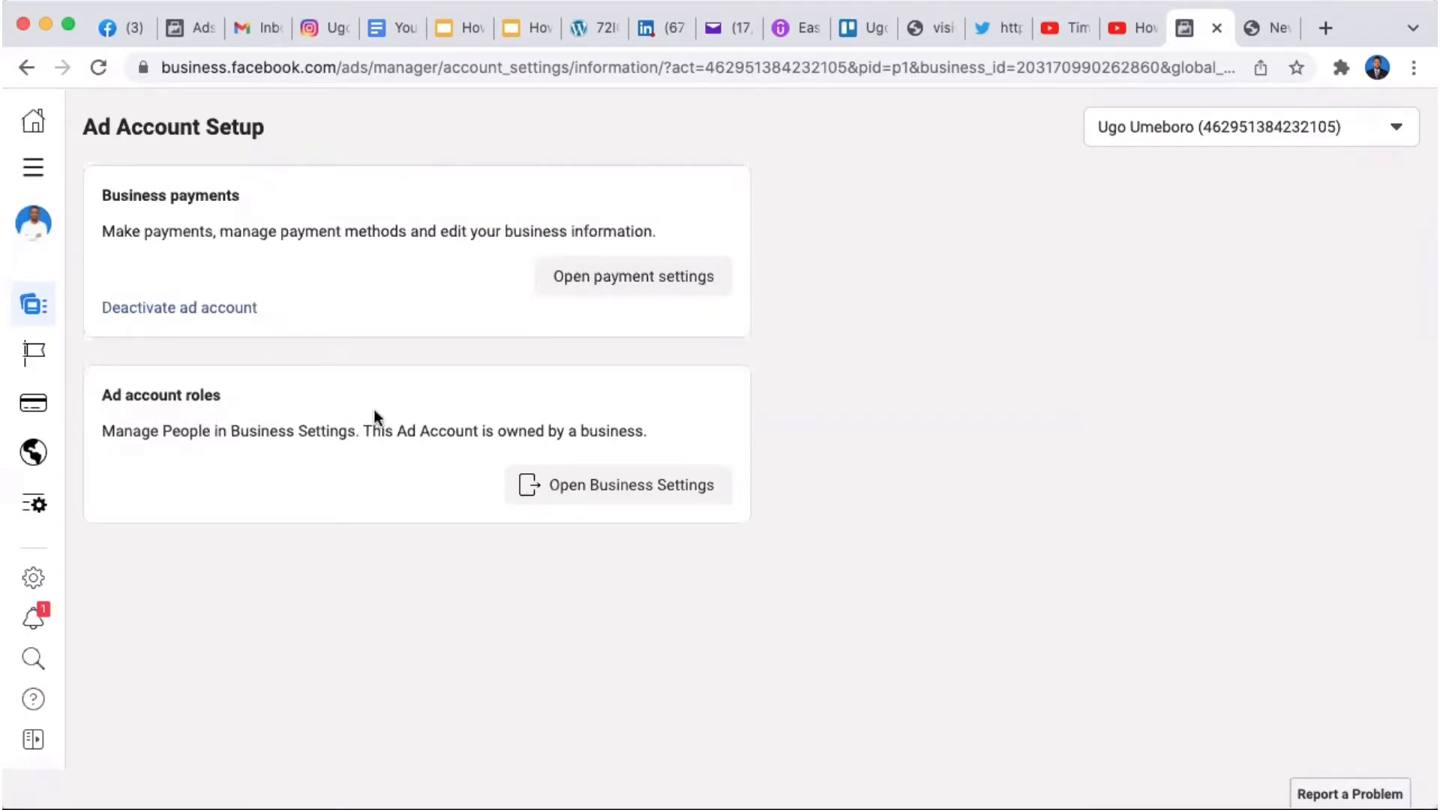
Step: Open Business Settings from the Ad account roles section
left_click(613, 495)
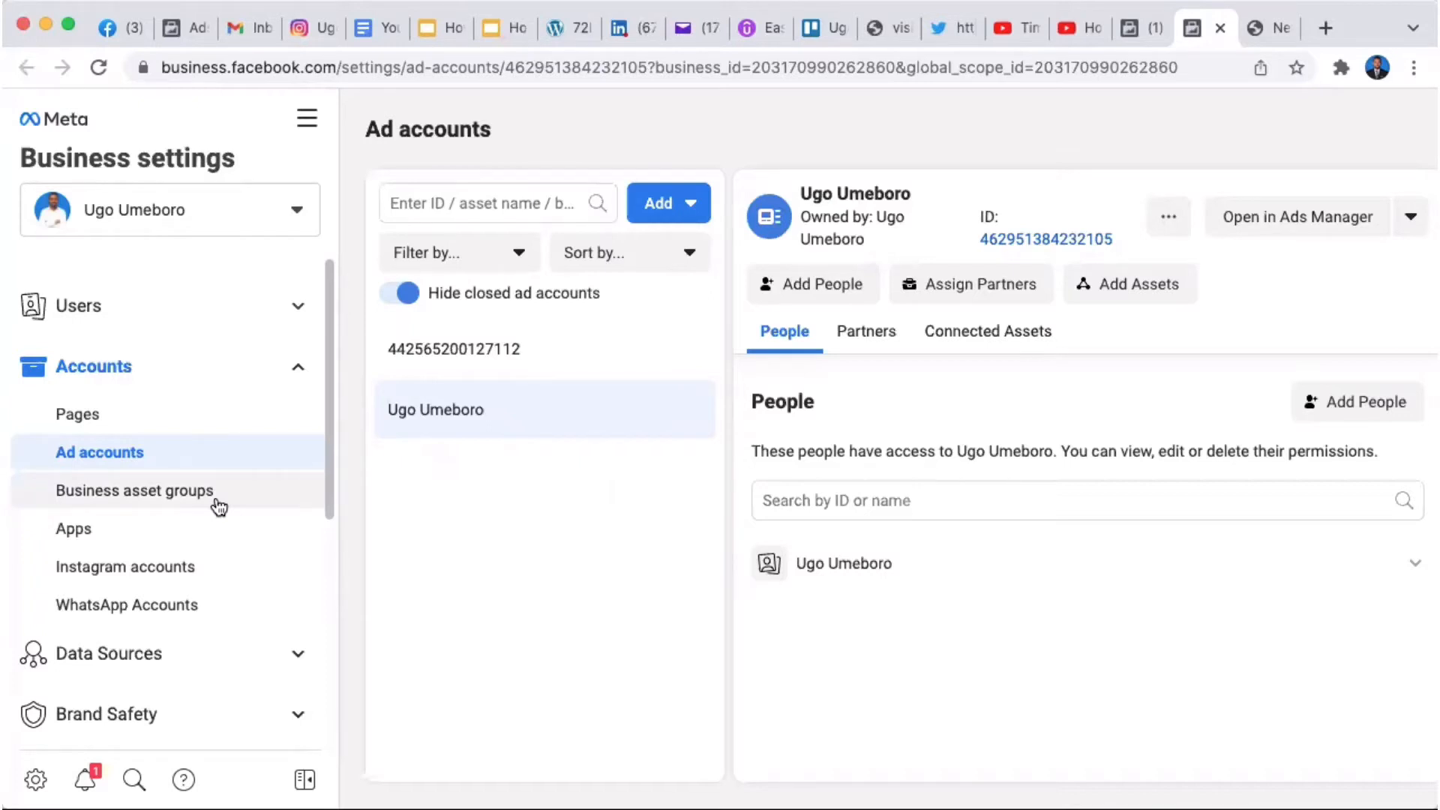
Step: Review People under Users, peek at Add Assets, then view the Partners page
left_click(300, 308)
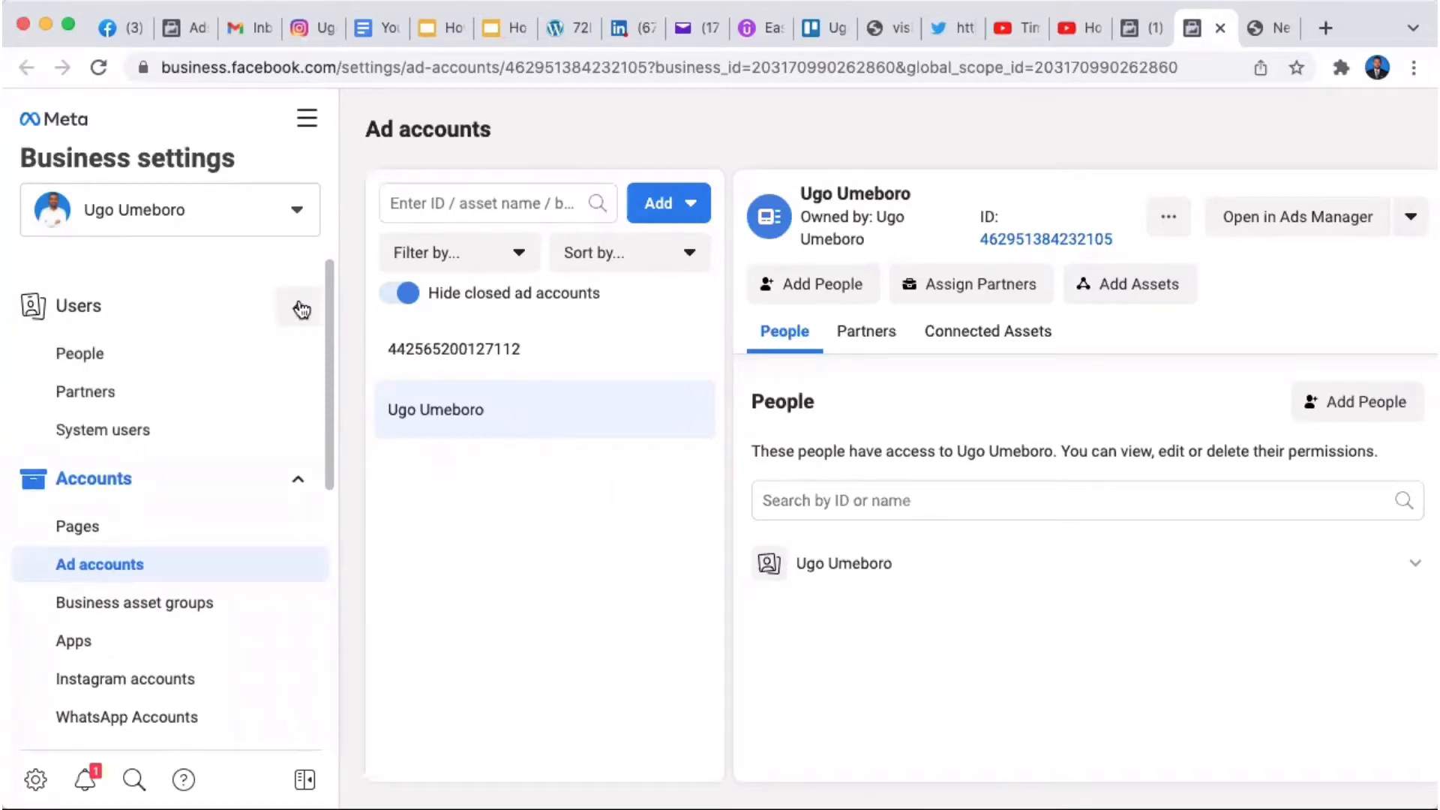
left_click(175, 352)
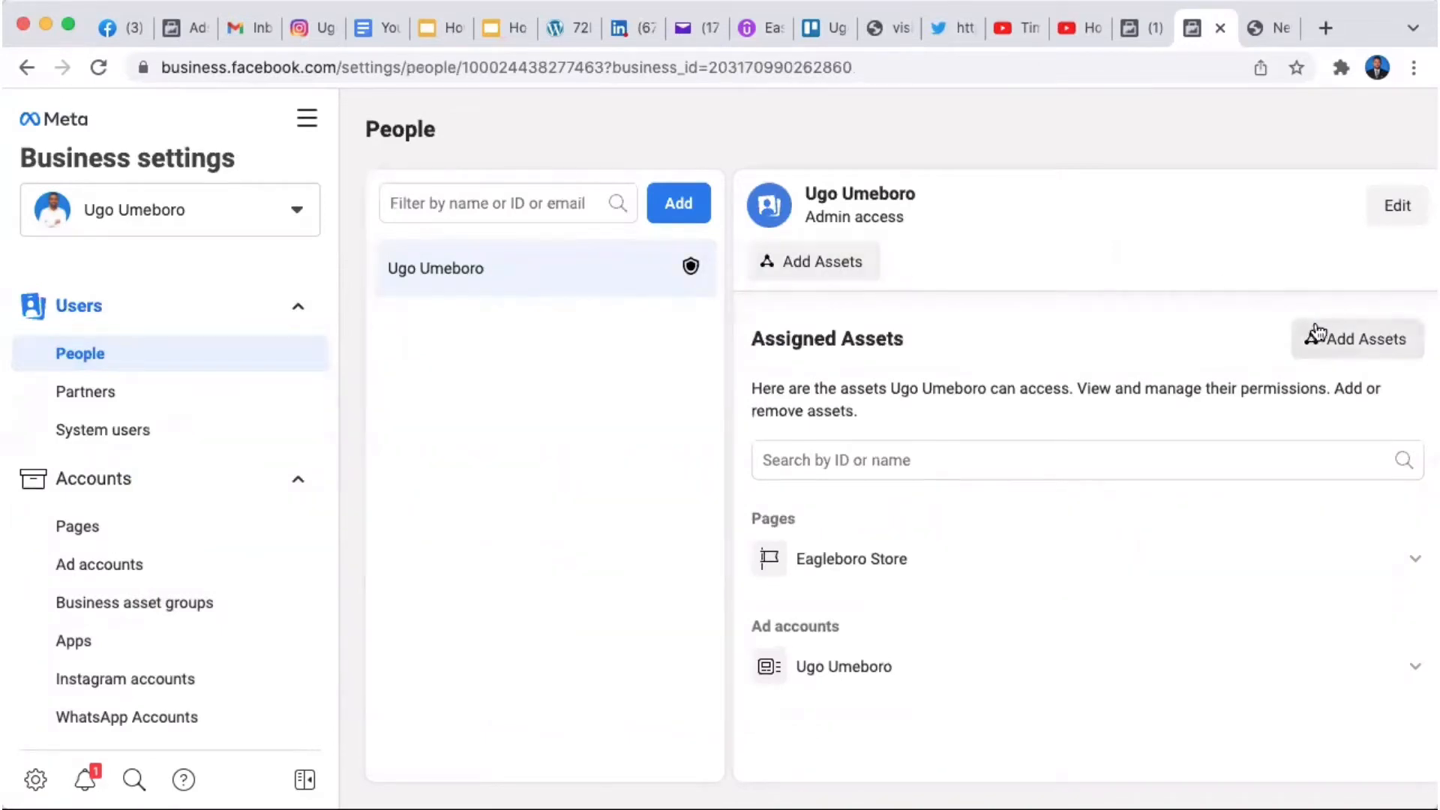
left_click(1359, 339)
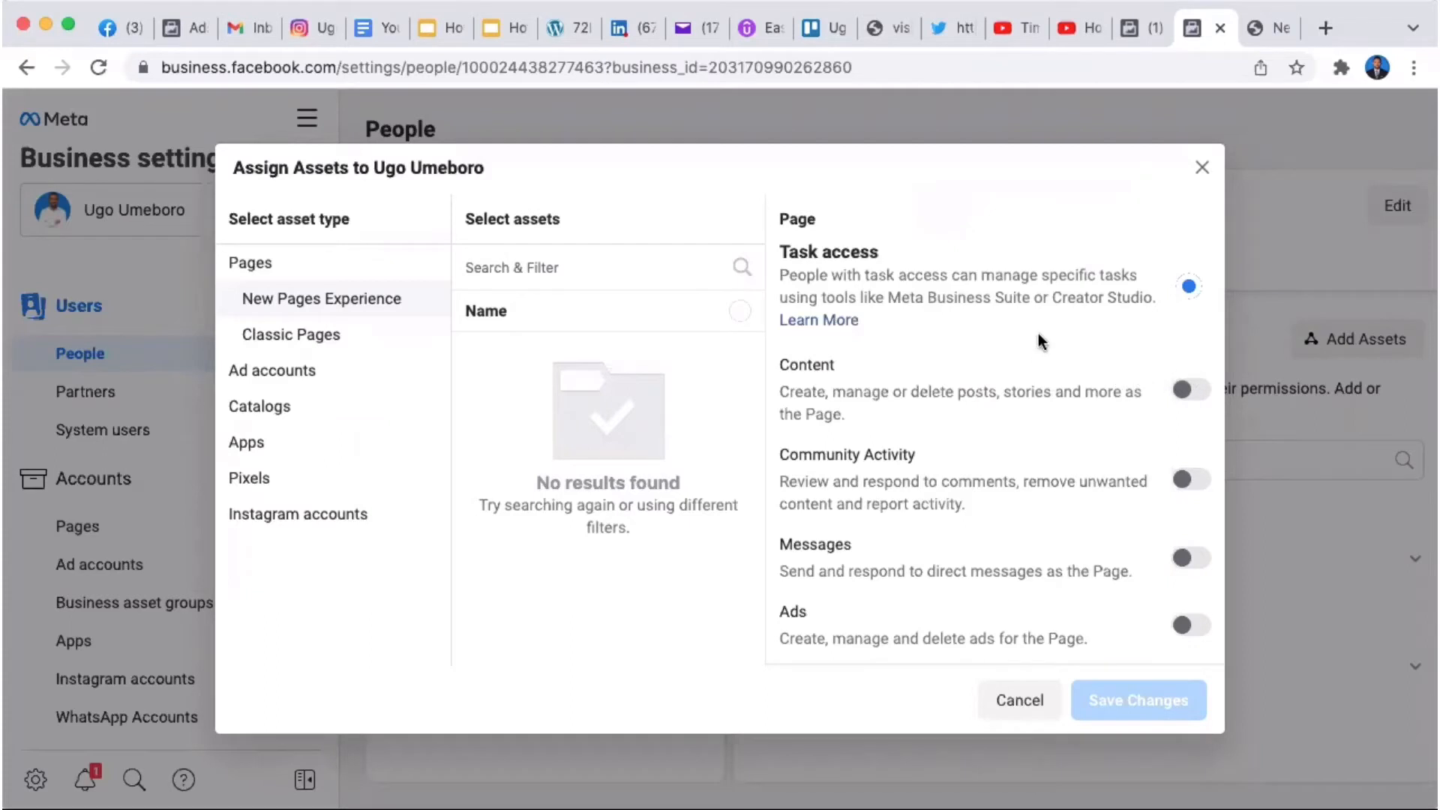
left_click(1200, 167)
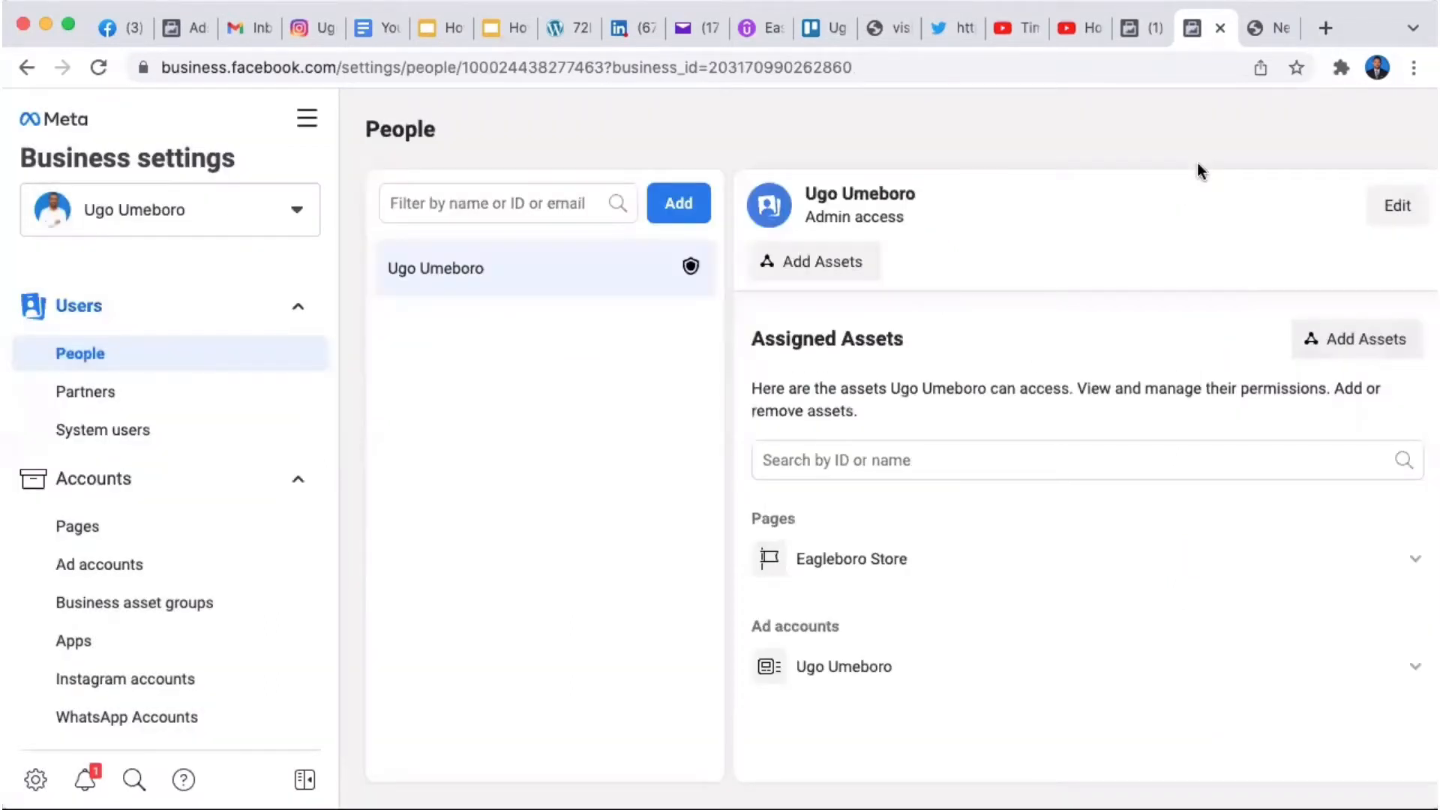
left_click(108, 391)
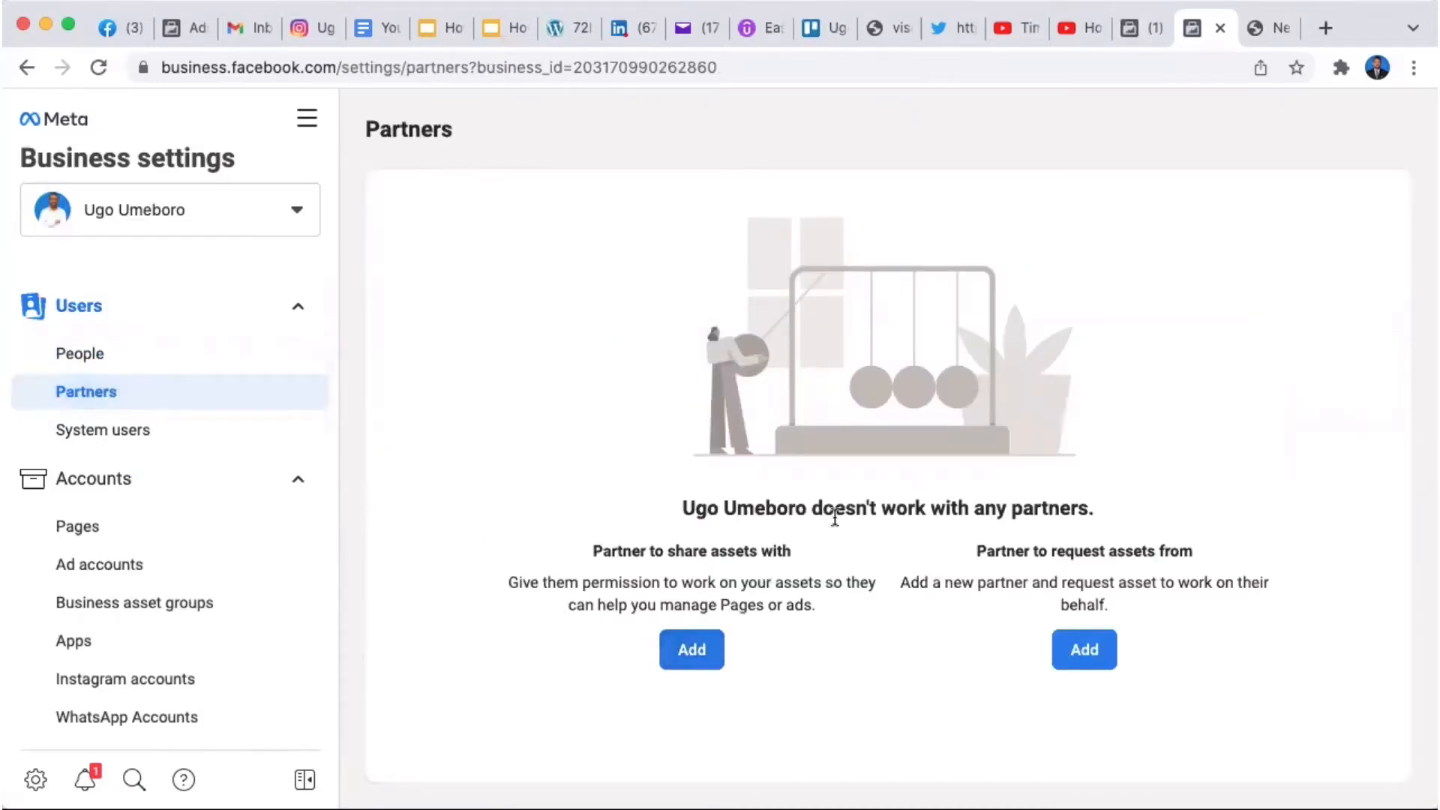
Step: Check System users, then view the Eagleboro Store Page under Accounts > Pages
left_click(151, 449)
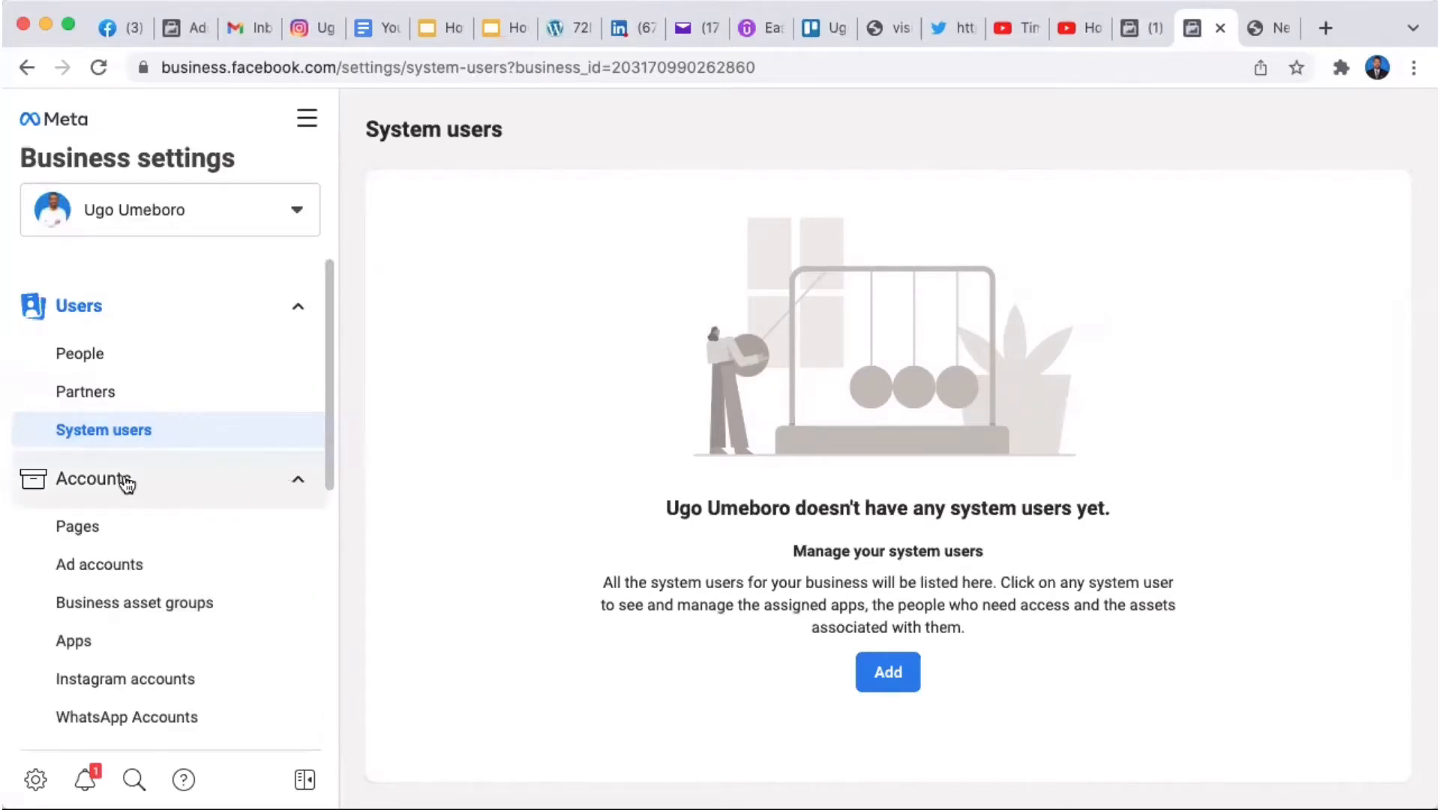
left_click(297, 482)
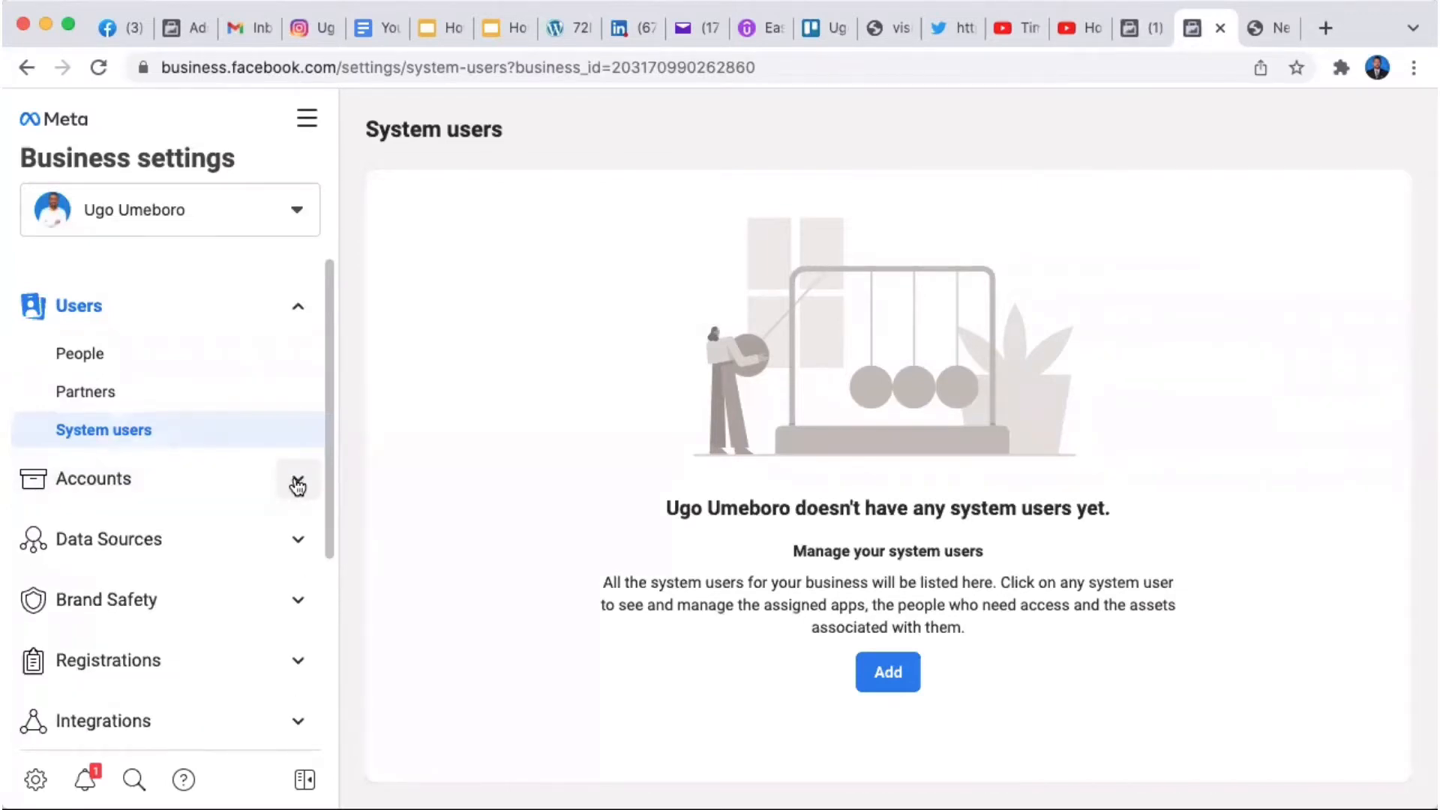
left_click(298, 483)
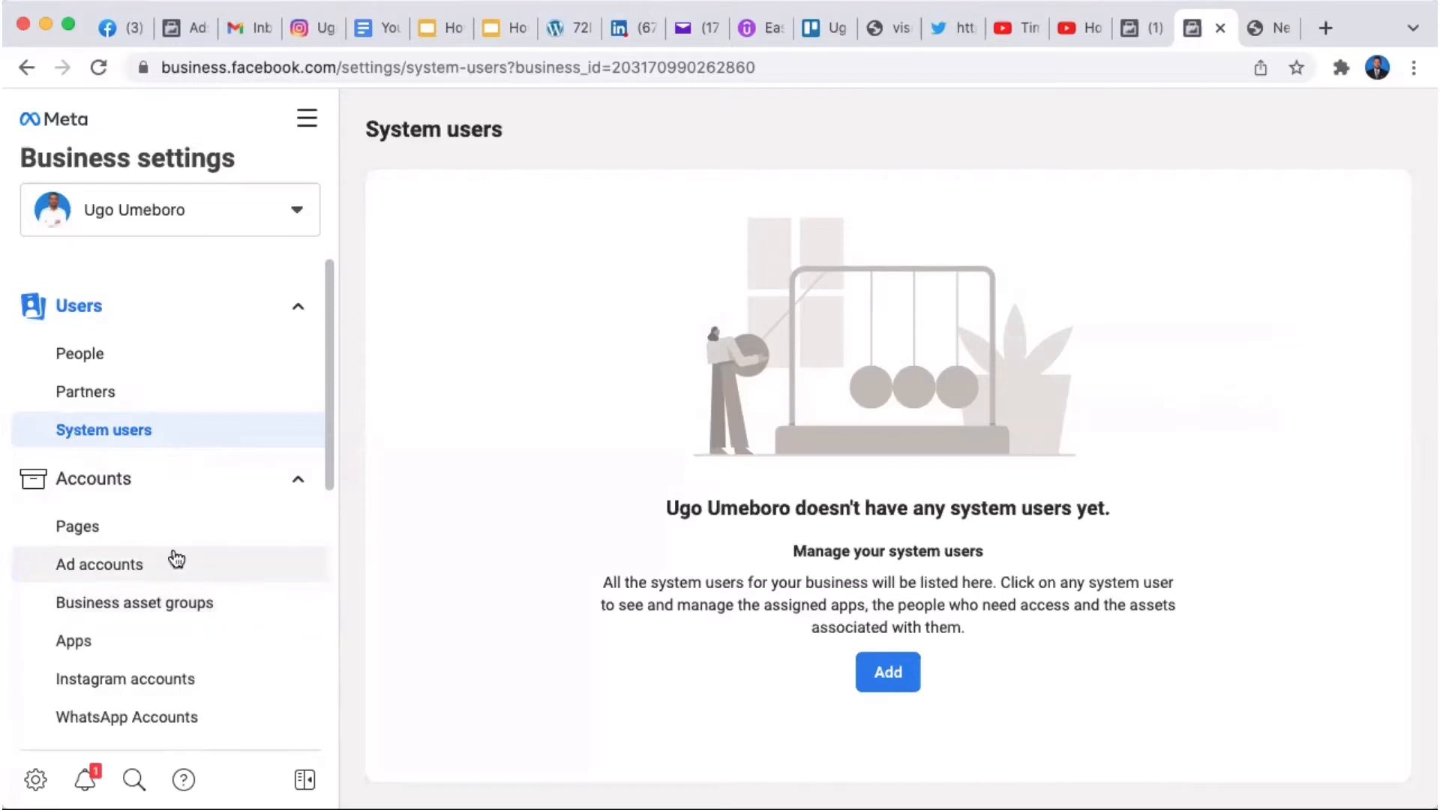
left_click(126, 537)
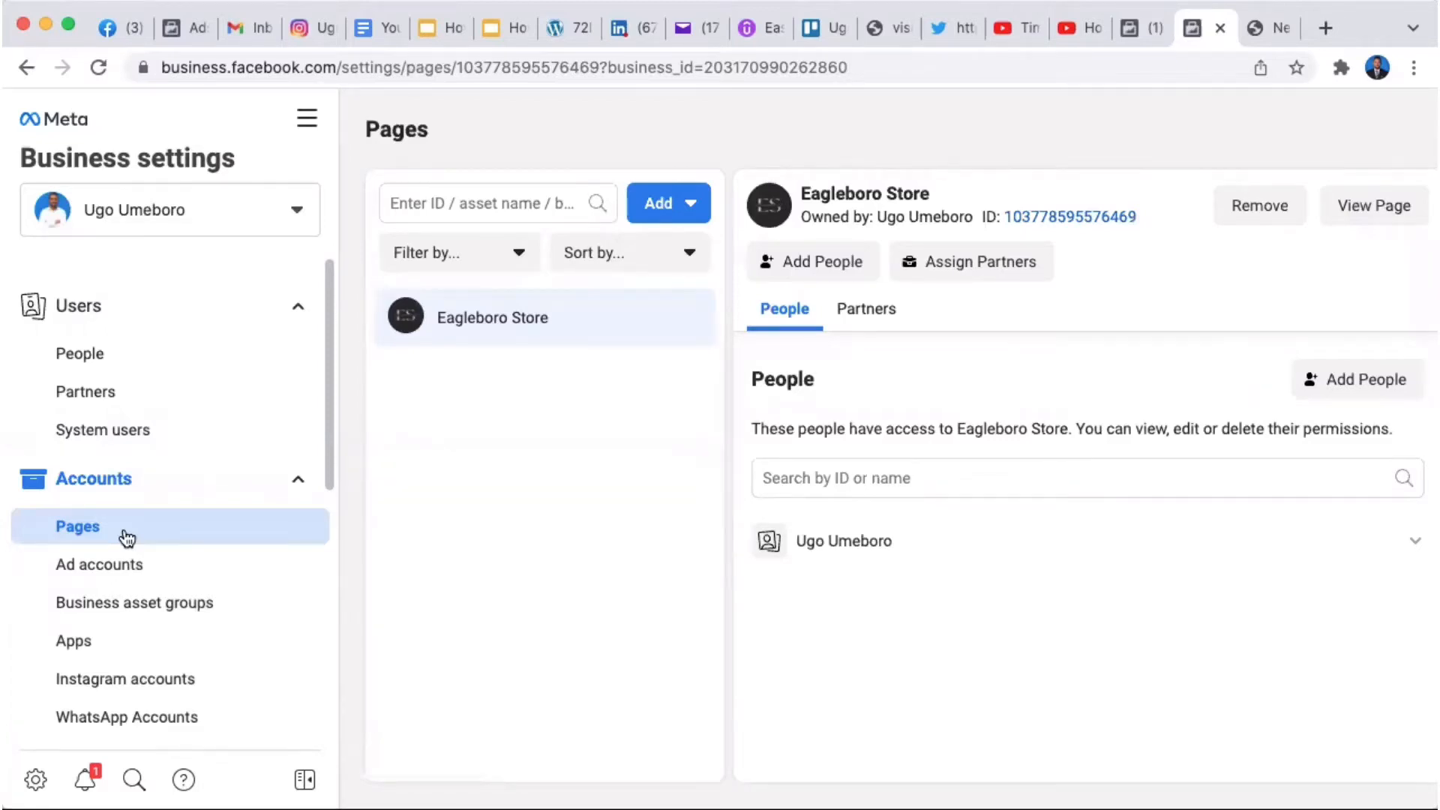
Step: Show the Add Page options: add owned, request access, or create new
left_click(658, 205)
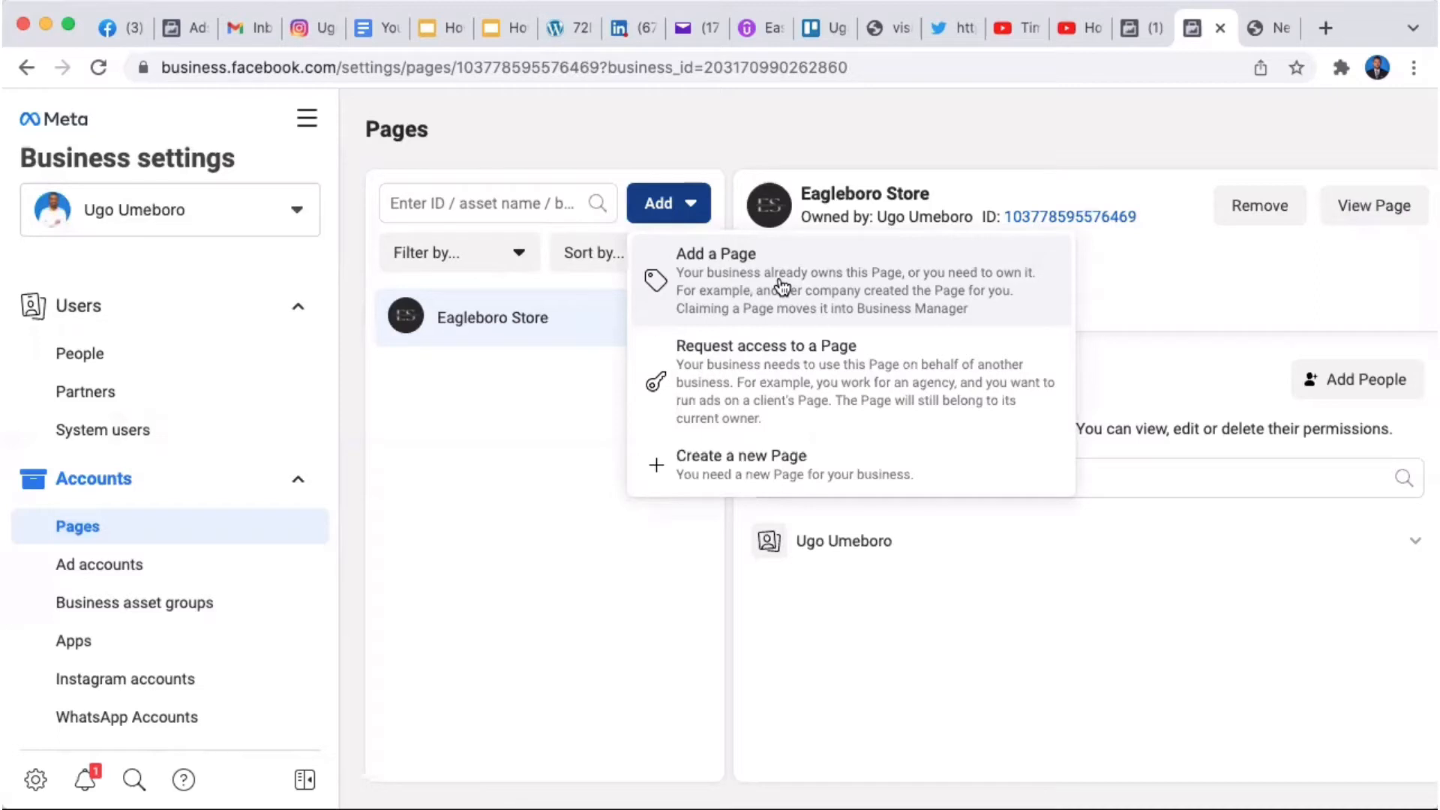
left_click(792, 381)
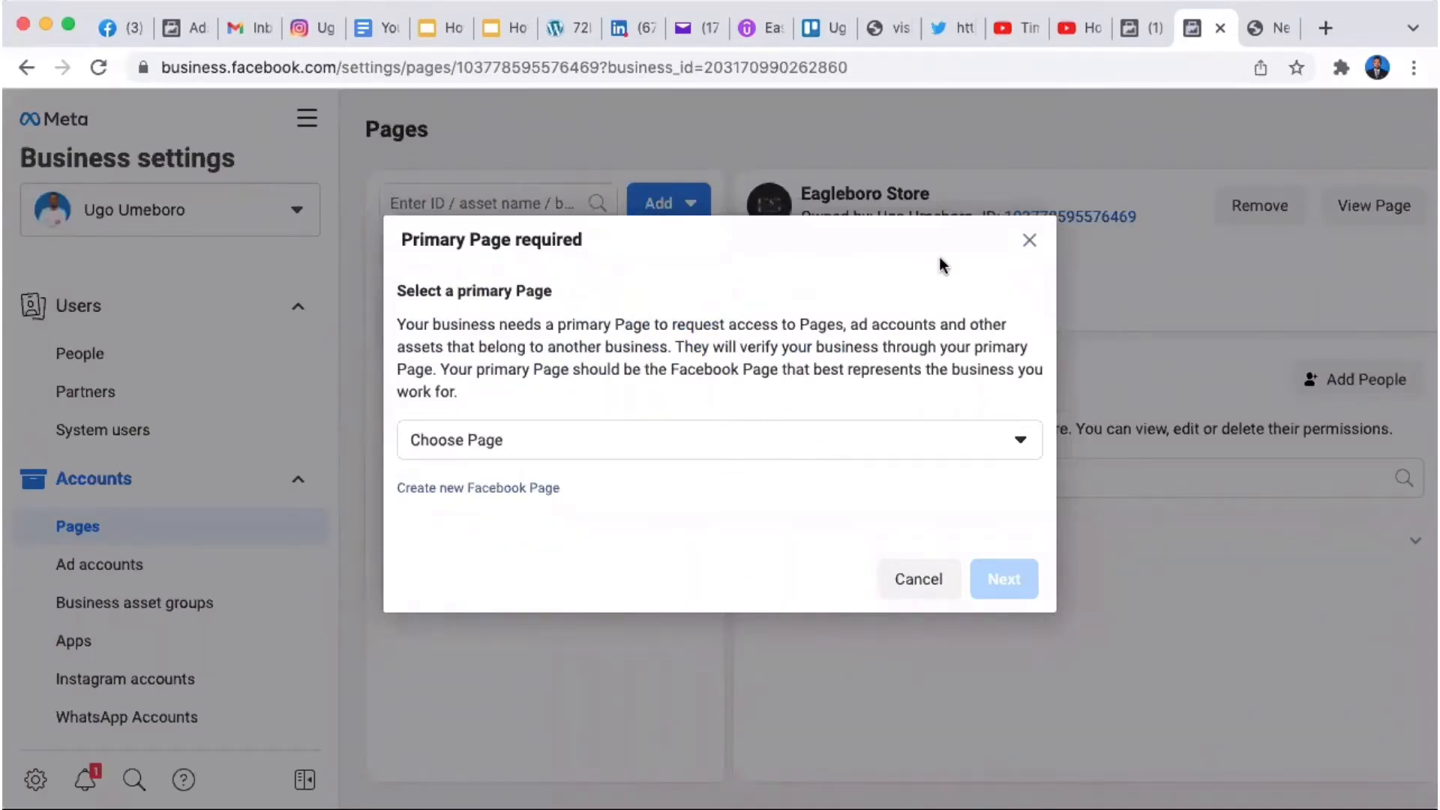
left_click(1029, 241)
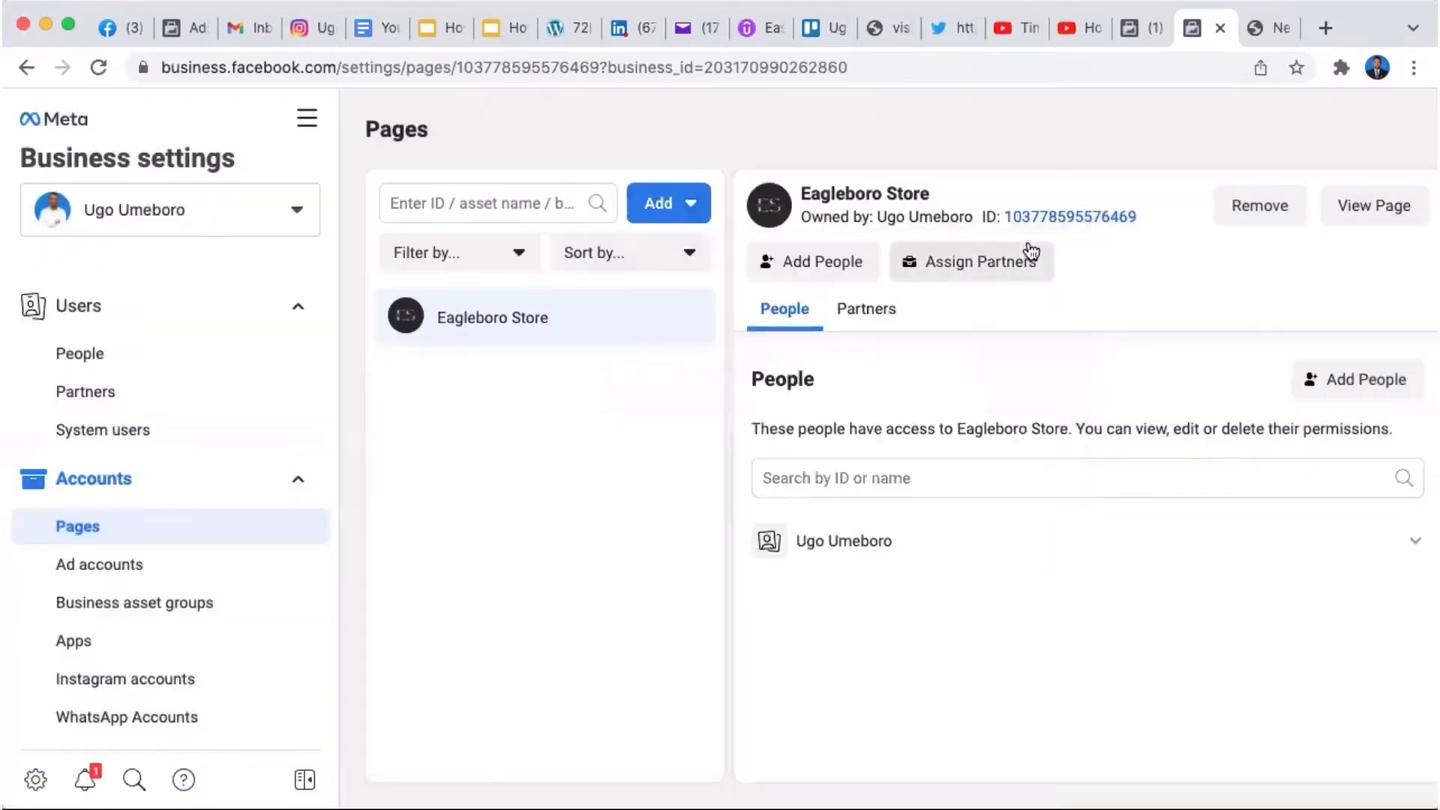
left_click(669, 214)
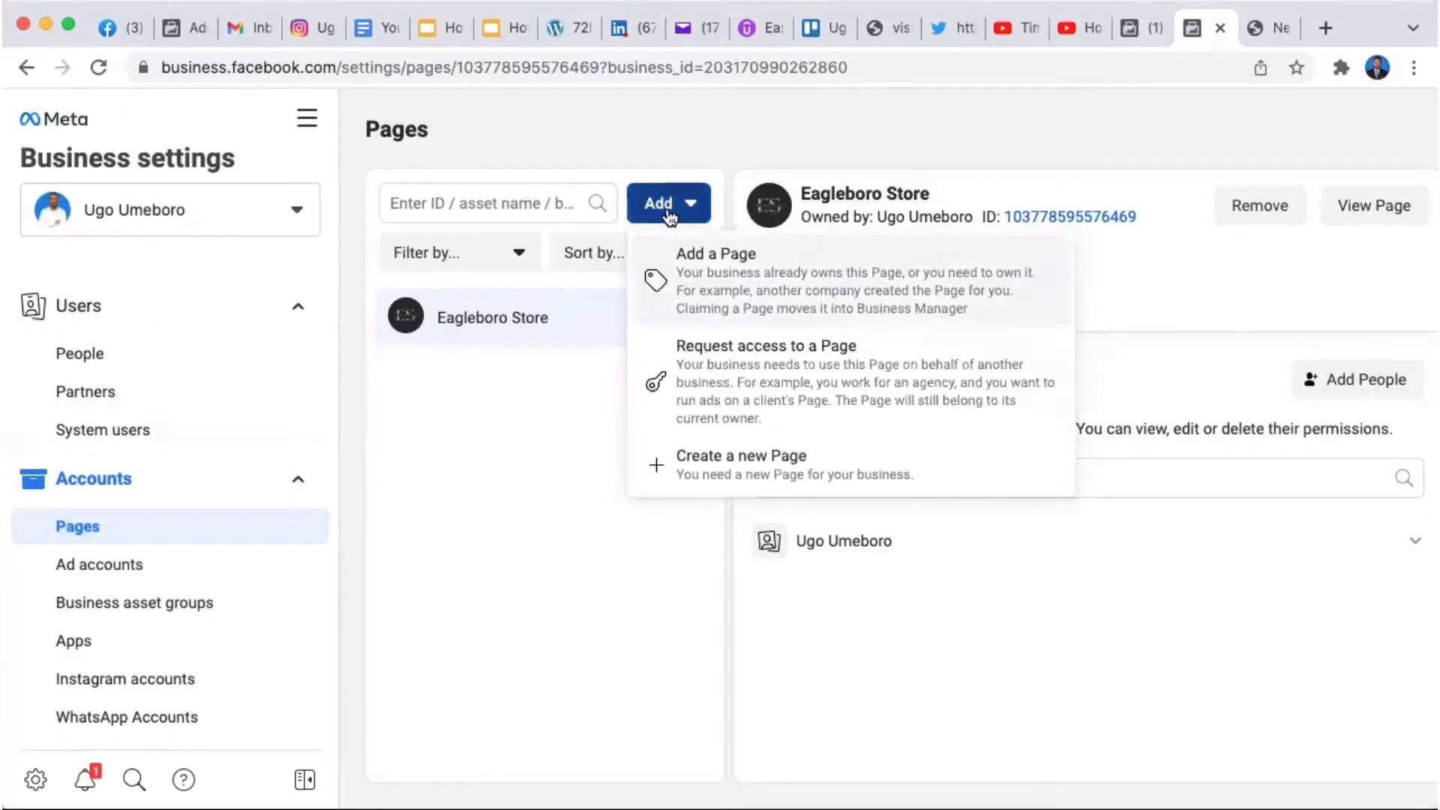
Step: Add the owned Page 'Eagleboro Media' to the business and dismiss the success message
left_click(740, 274)
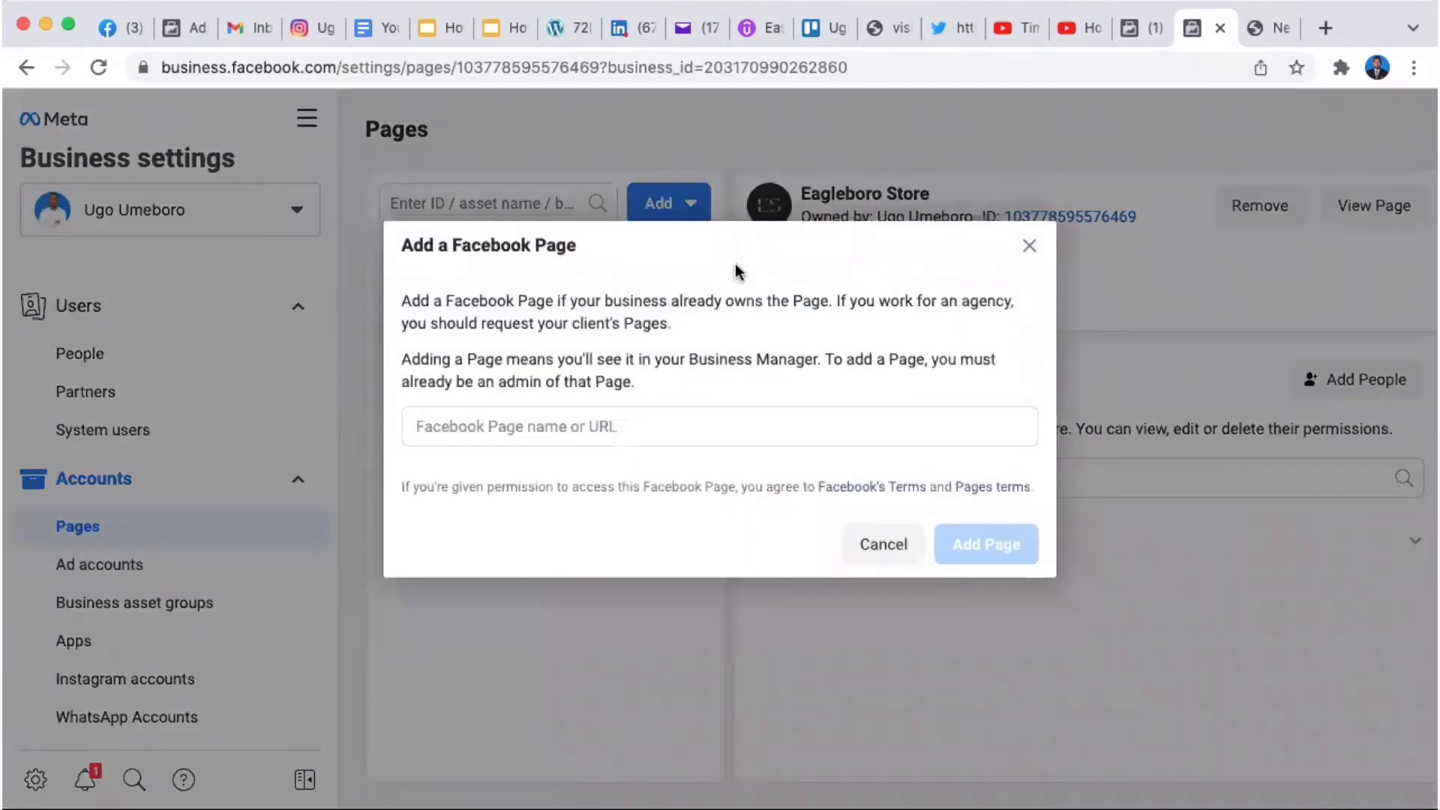
left_click(564, 441)
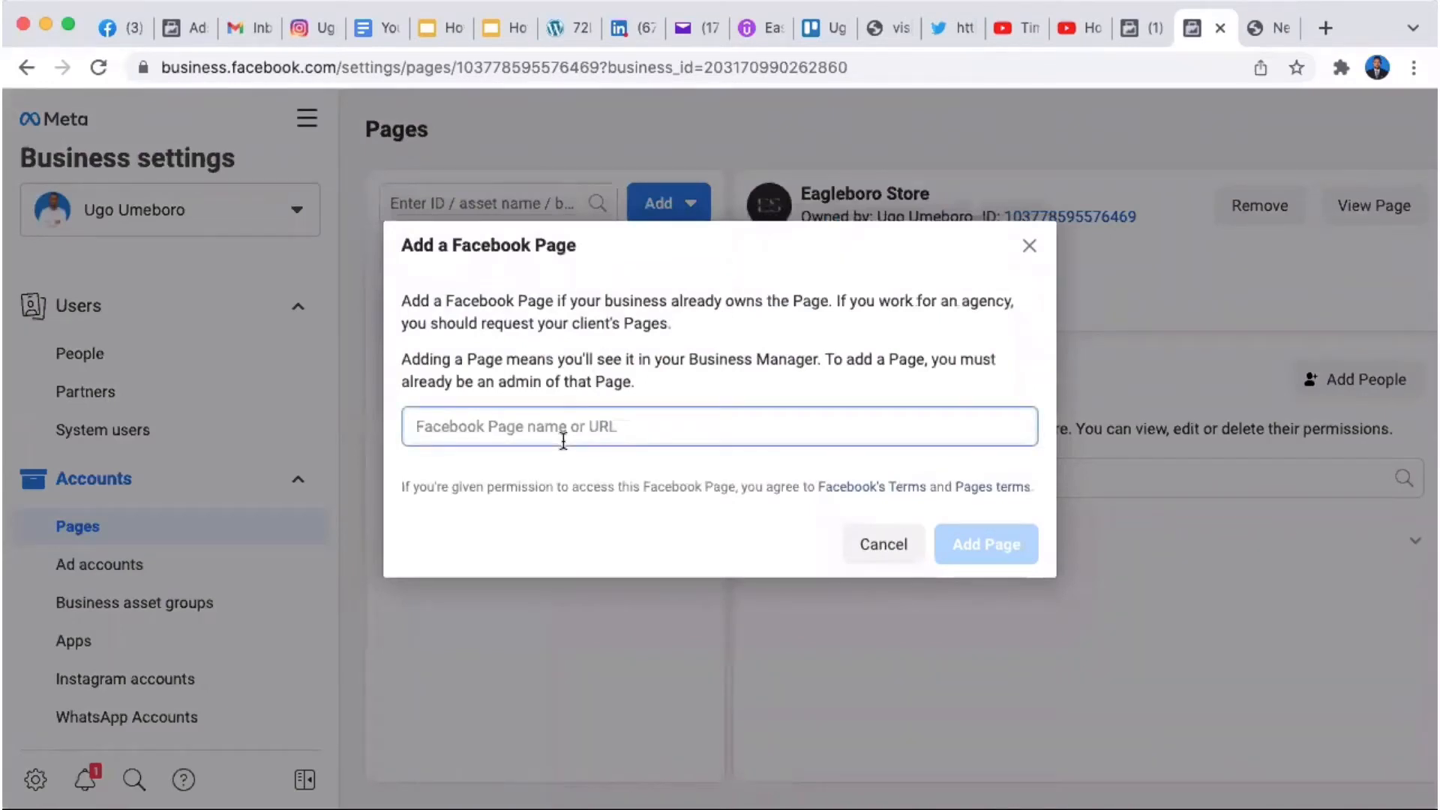
type("eagle")
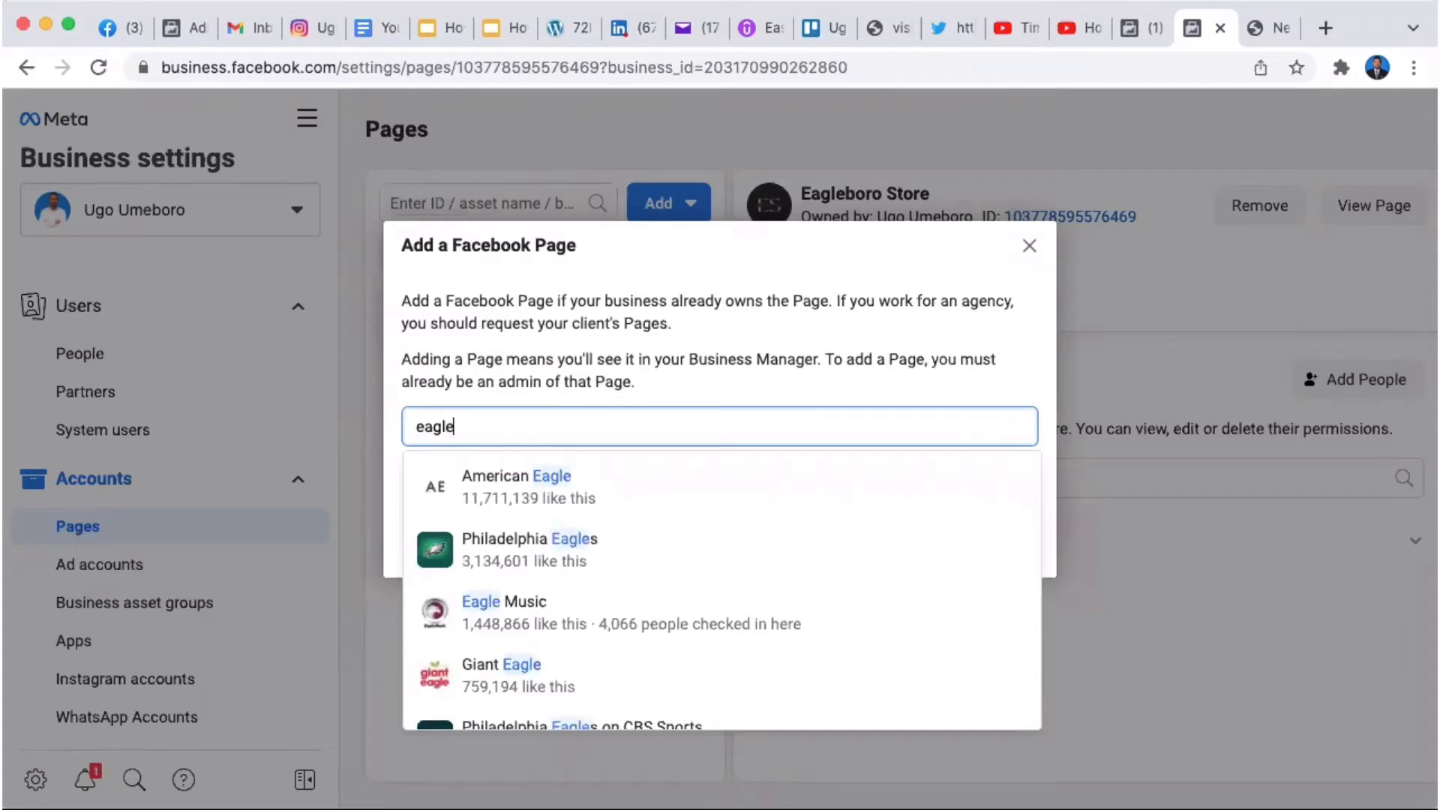
type("bore")
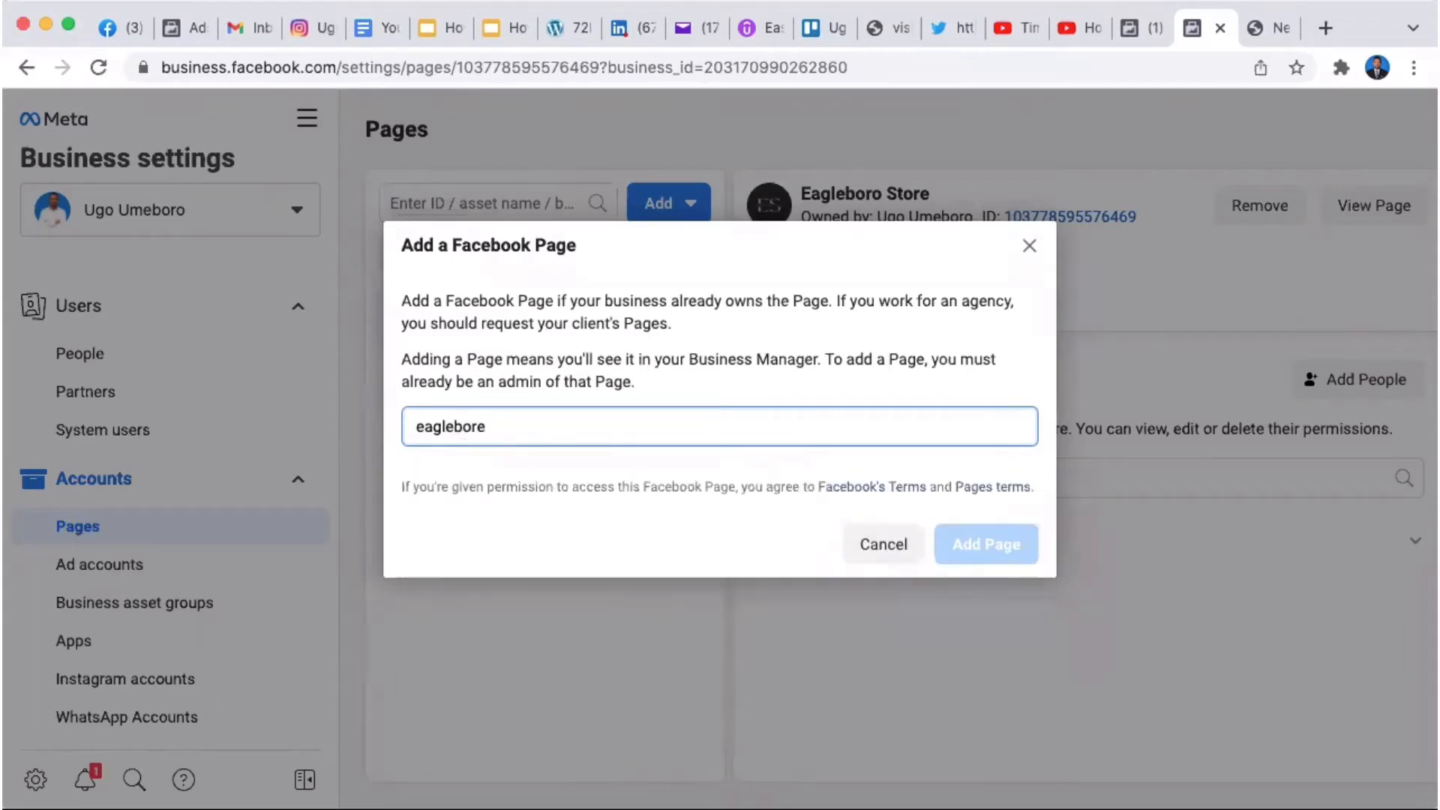
key("BackSpace")
type("o")
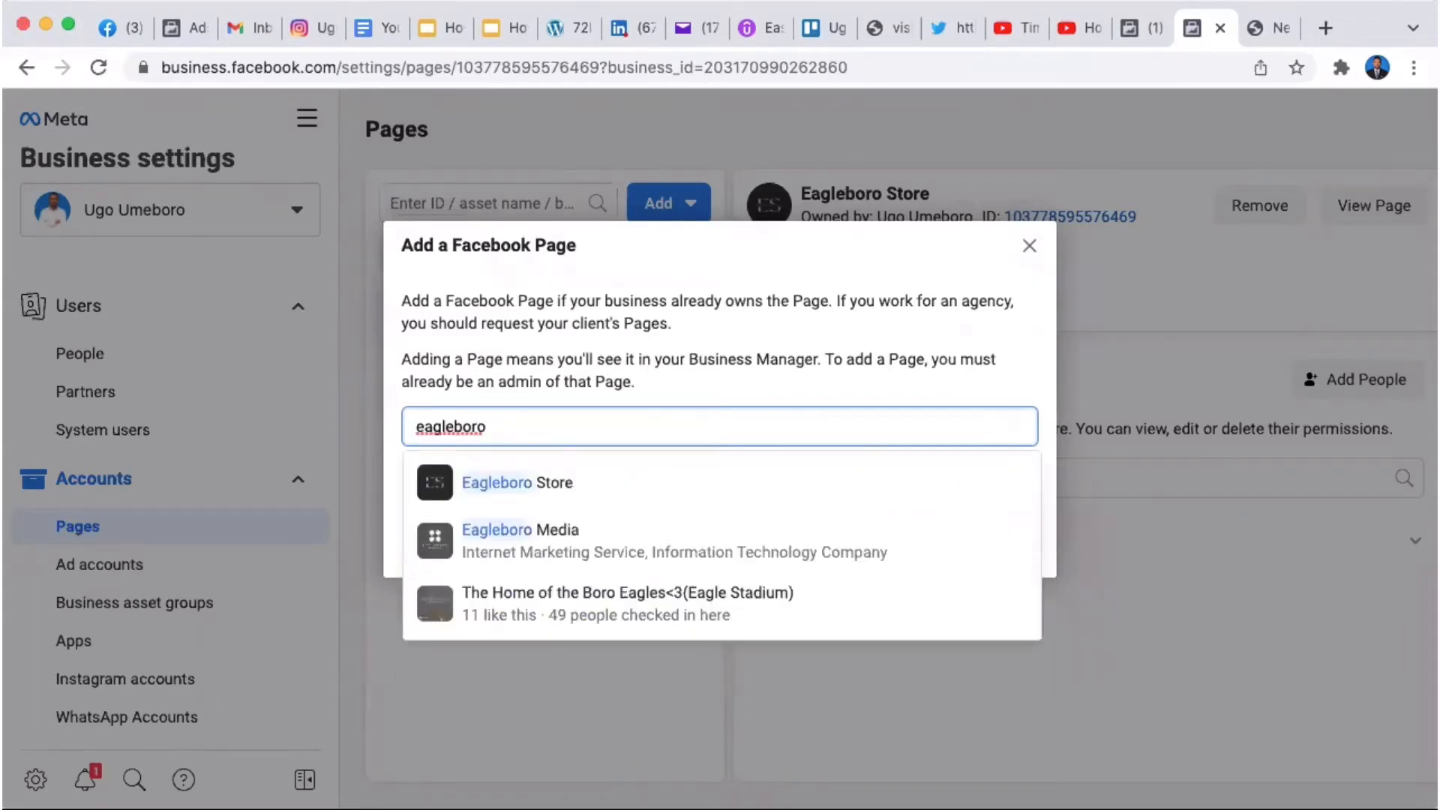
left_click(583, 538)
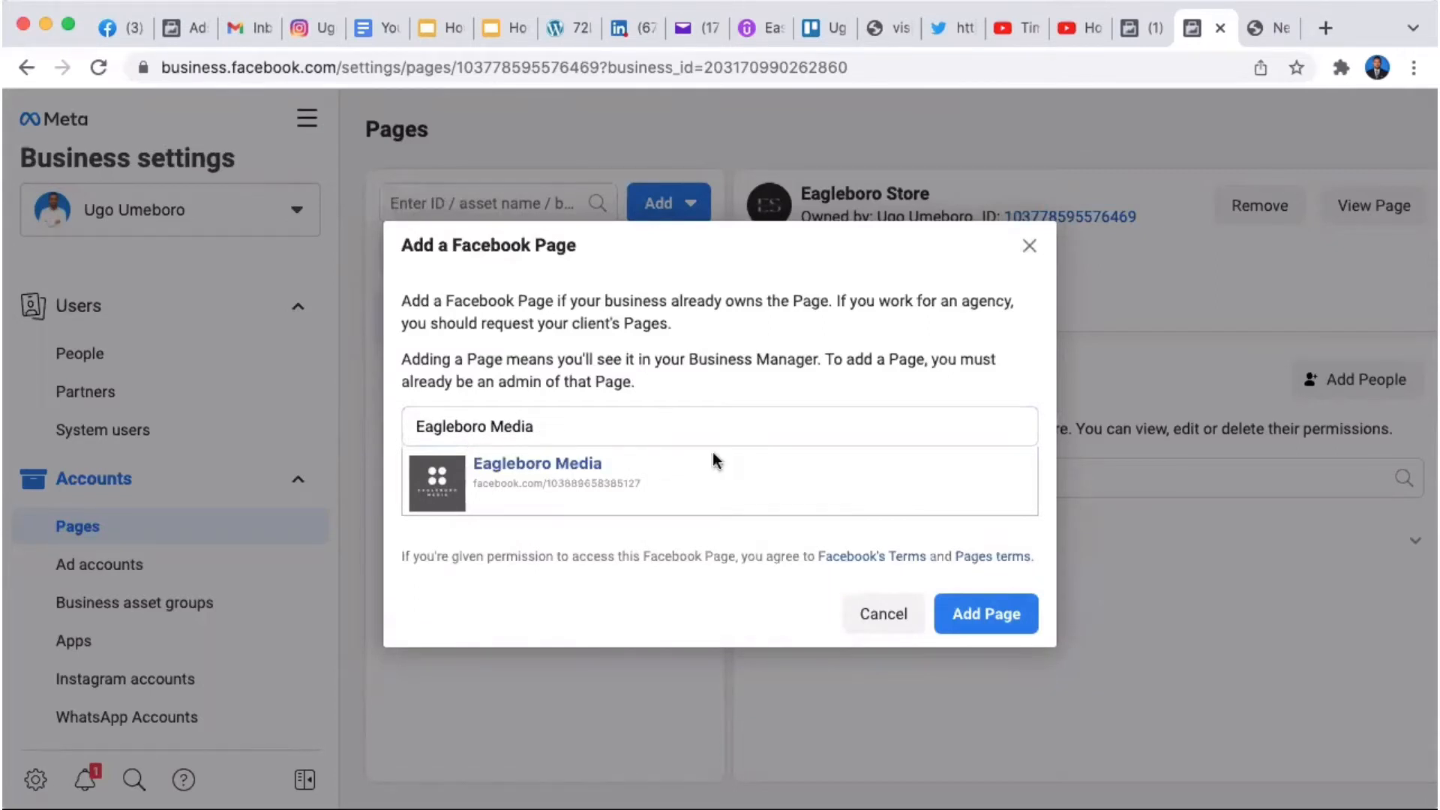
left_click(975, 612)
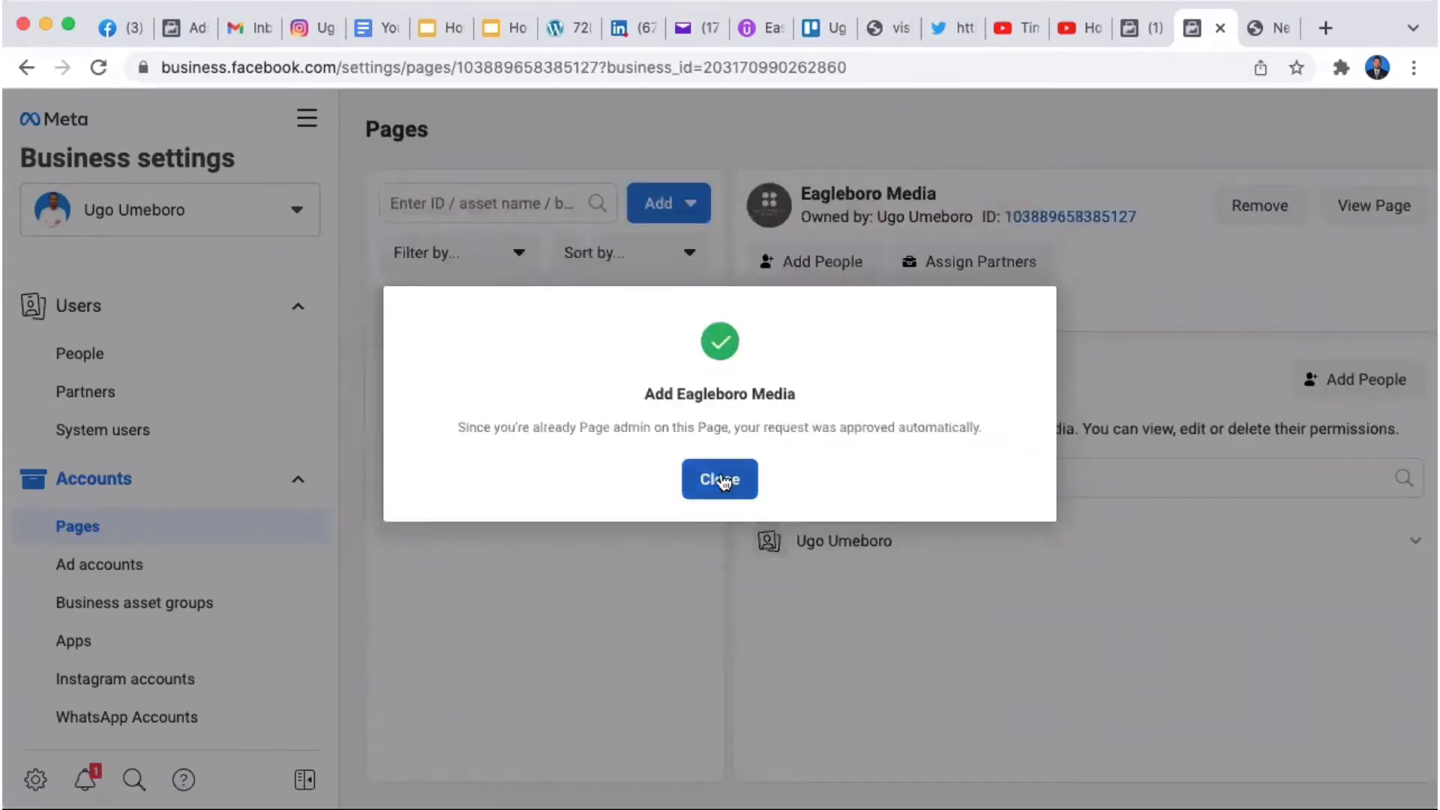
left_click(722, 481)
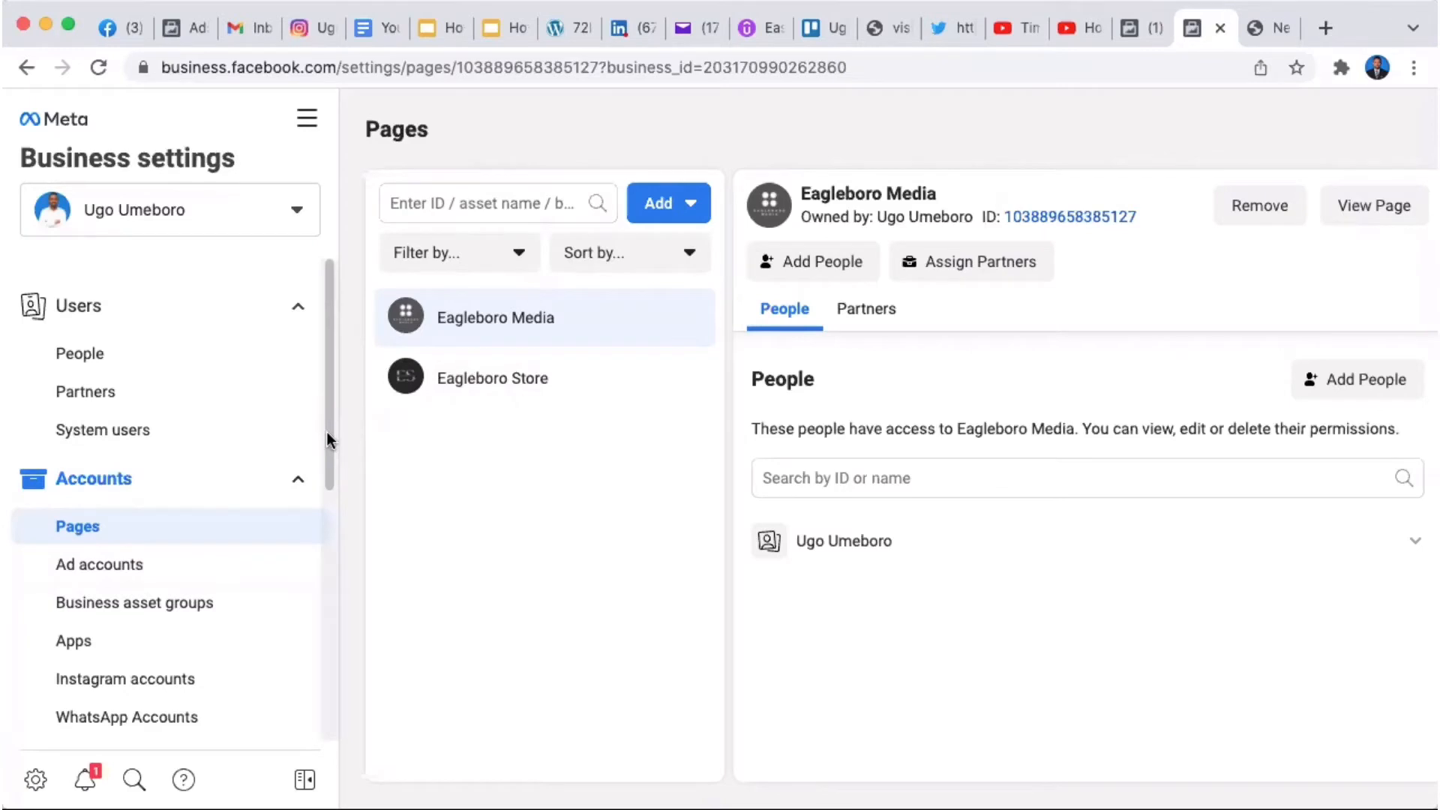
Step: Look over the business's Instagram accounts and WhatsApp accounts pages
left_click_drag(327, 433, 329, 509)
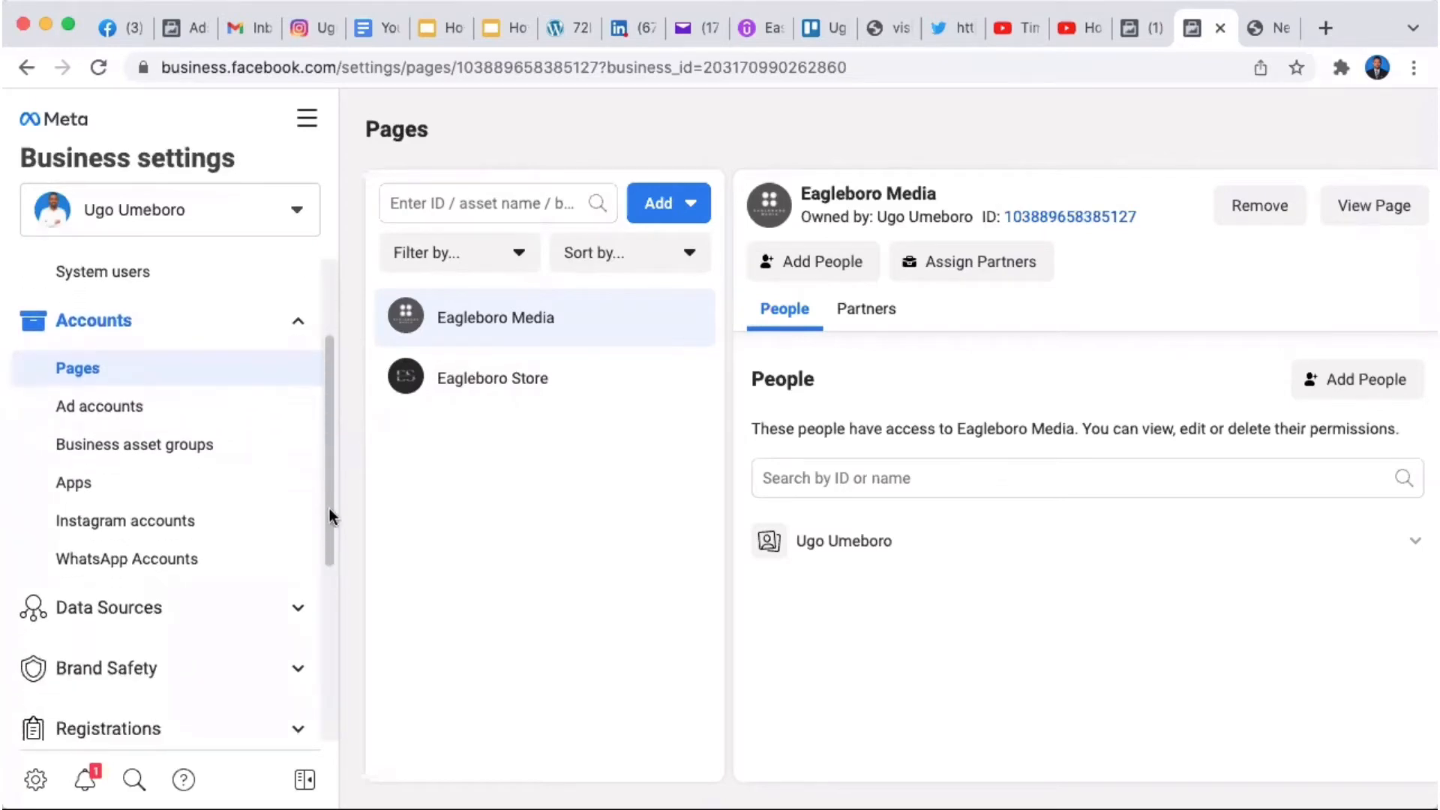
left_click(182, 536)
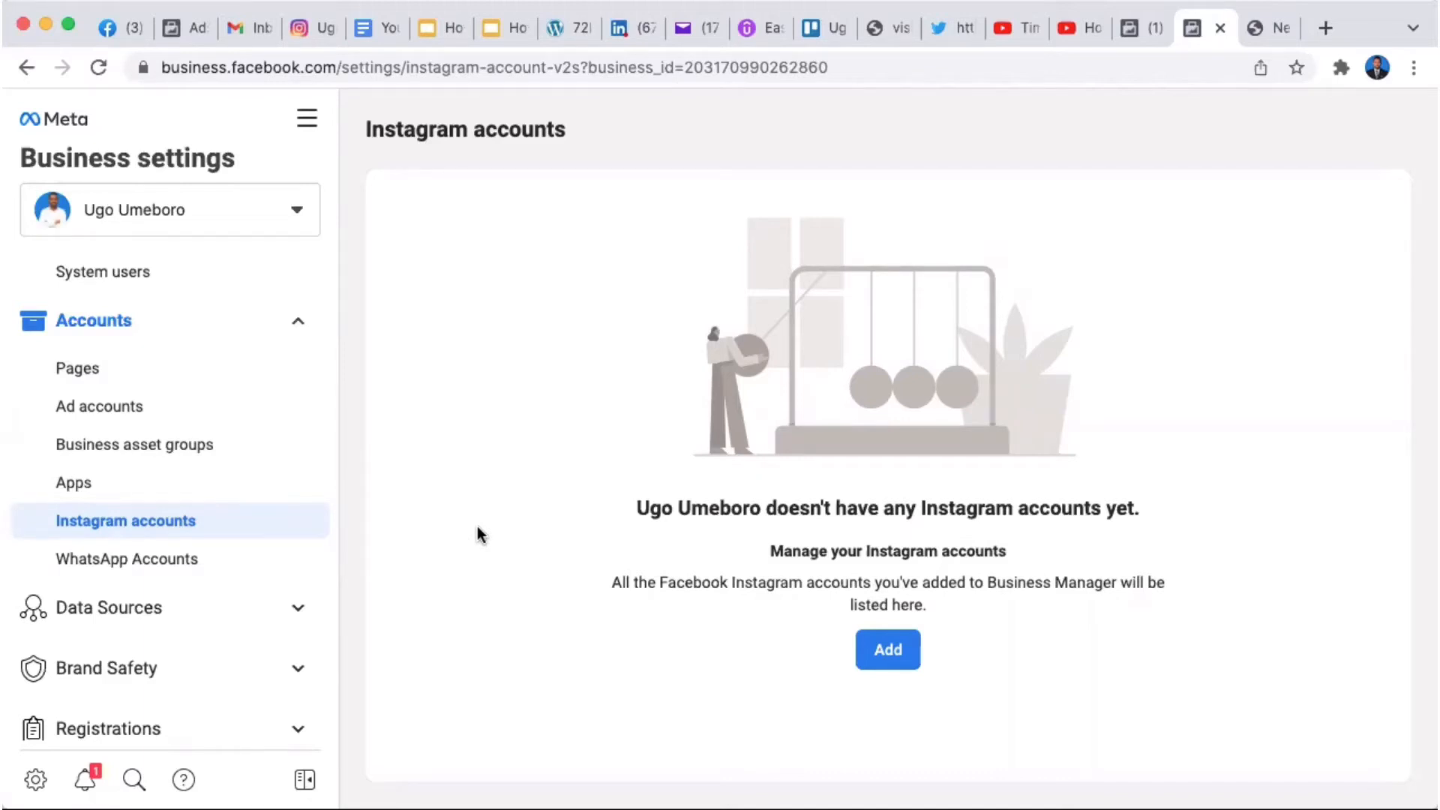
left_click(167, 567)
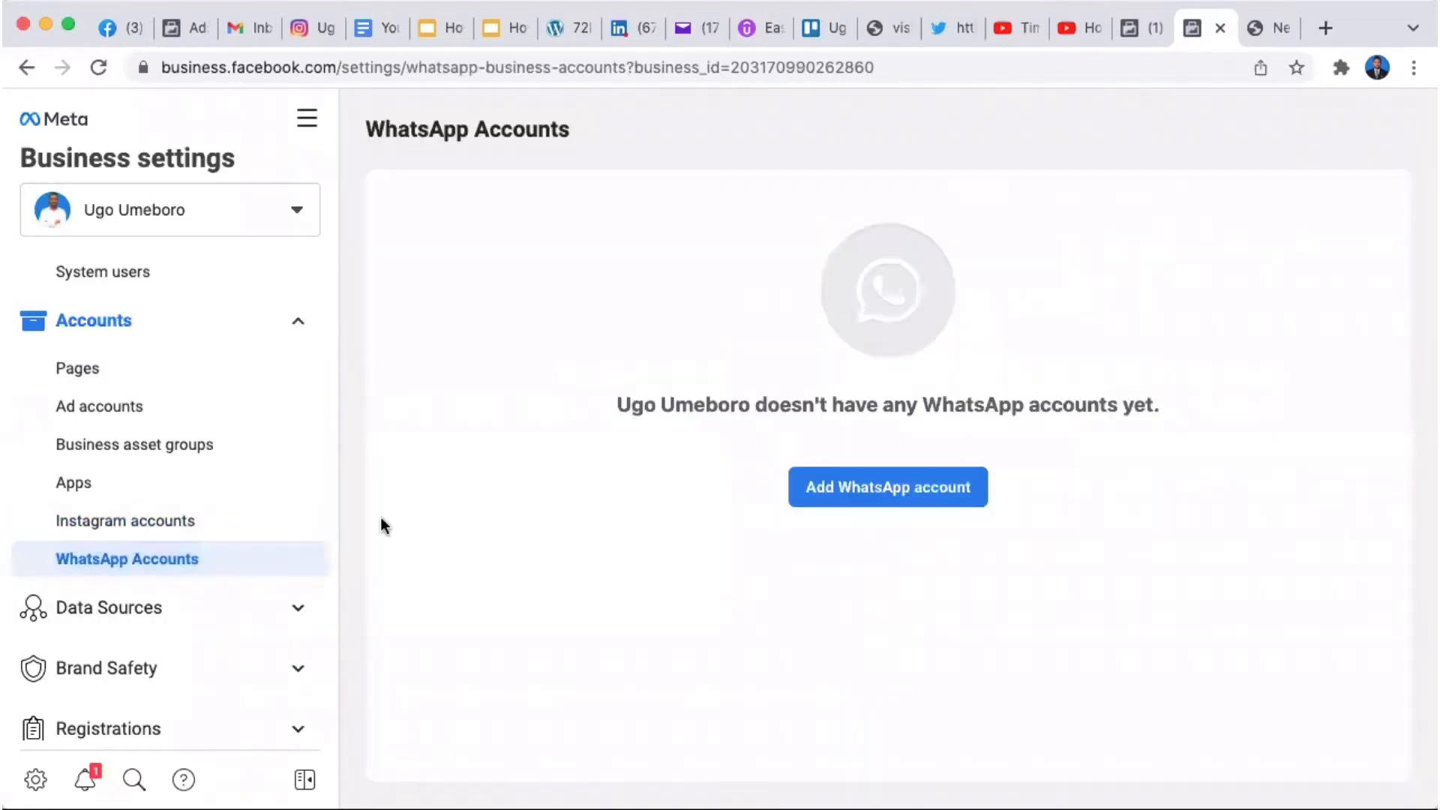
Step: Open the Add Instagram account dialog, scroll to Connect your Instagram account, then close it
left_click(238, 520)
left_click(888, 652)
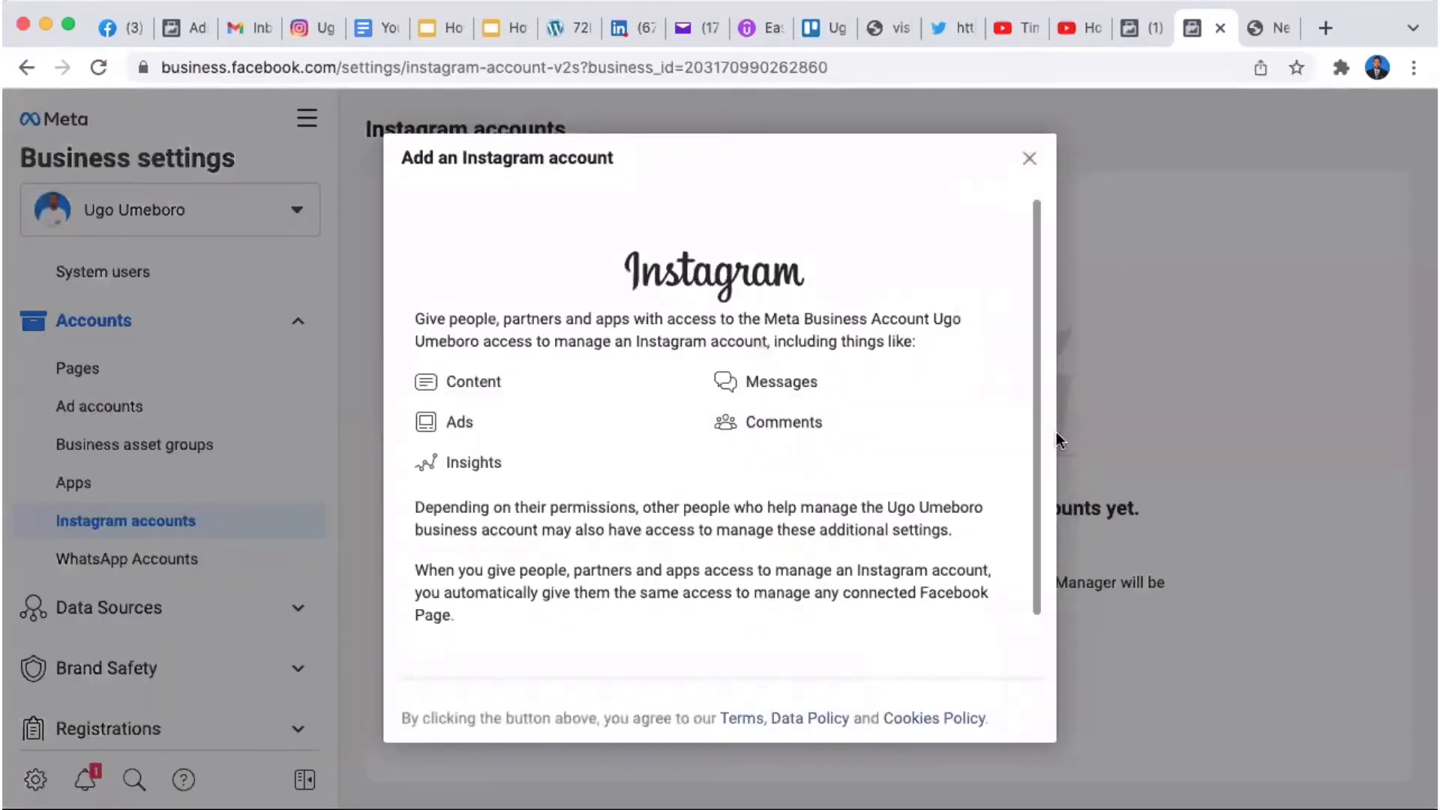
left_click_drag(1037, 391, 1032, 501)
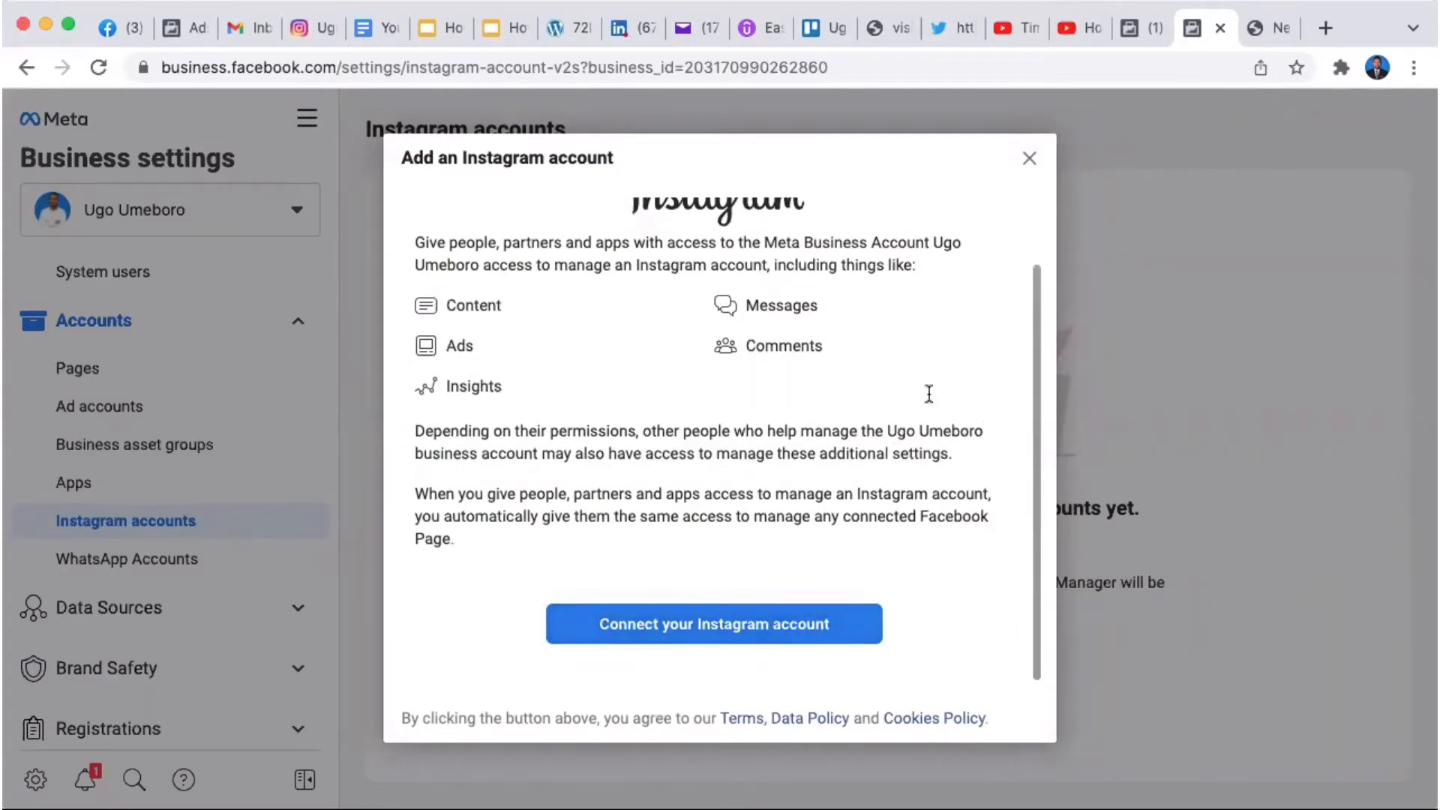
left_click(1030, 159)
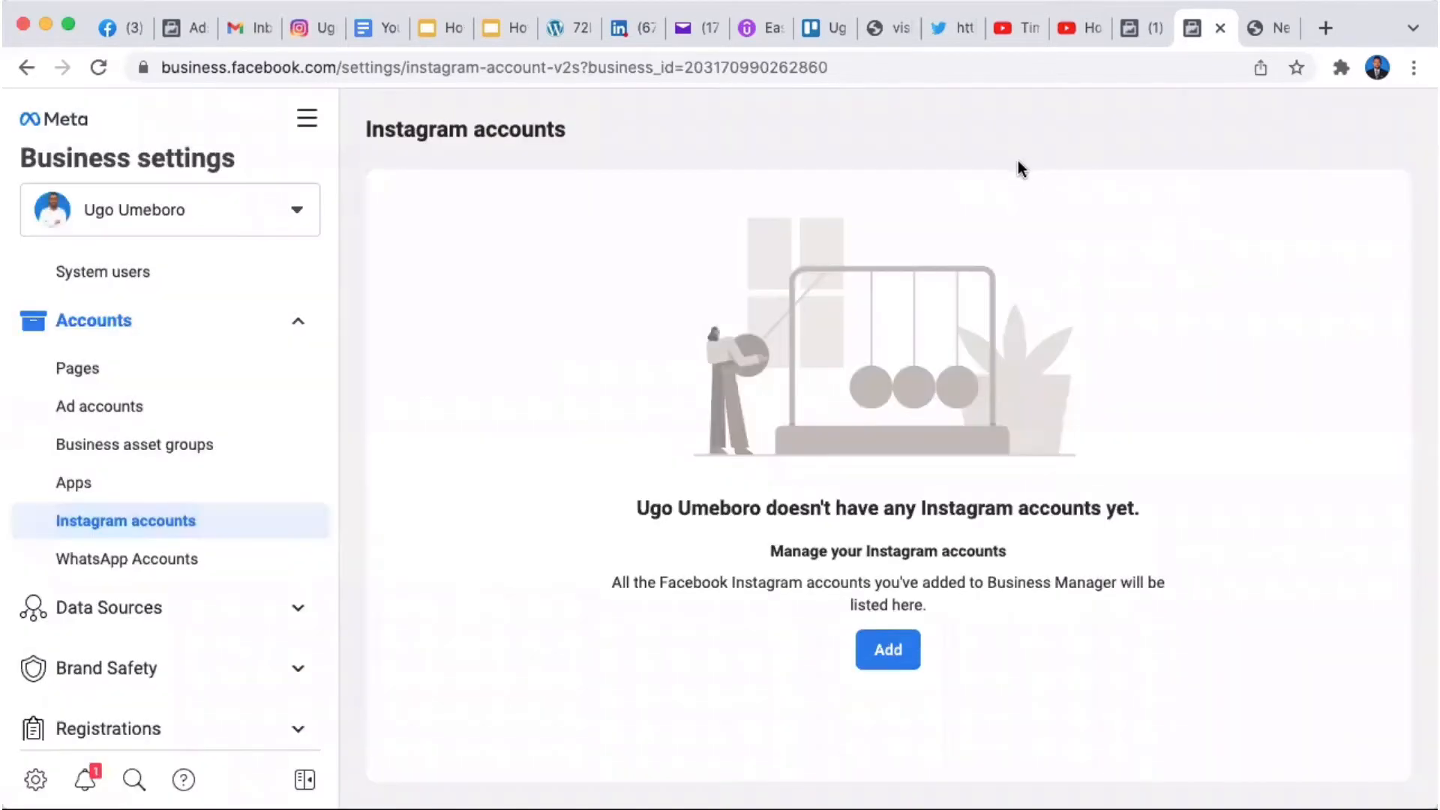
Step: Expand the Data Sources, Brand Safety, Registrations and Integrations groups, then view Requests
left_click(297, 610)
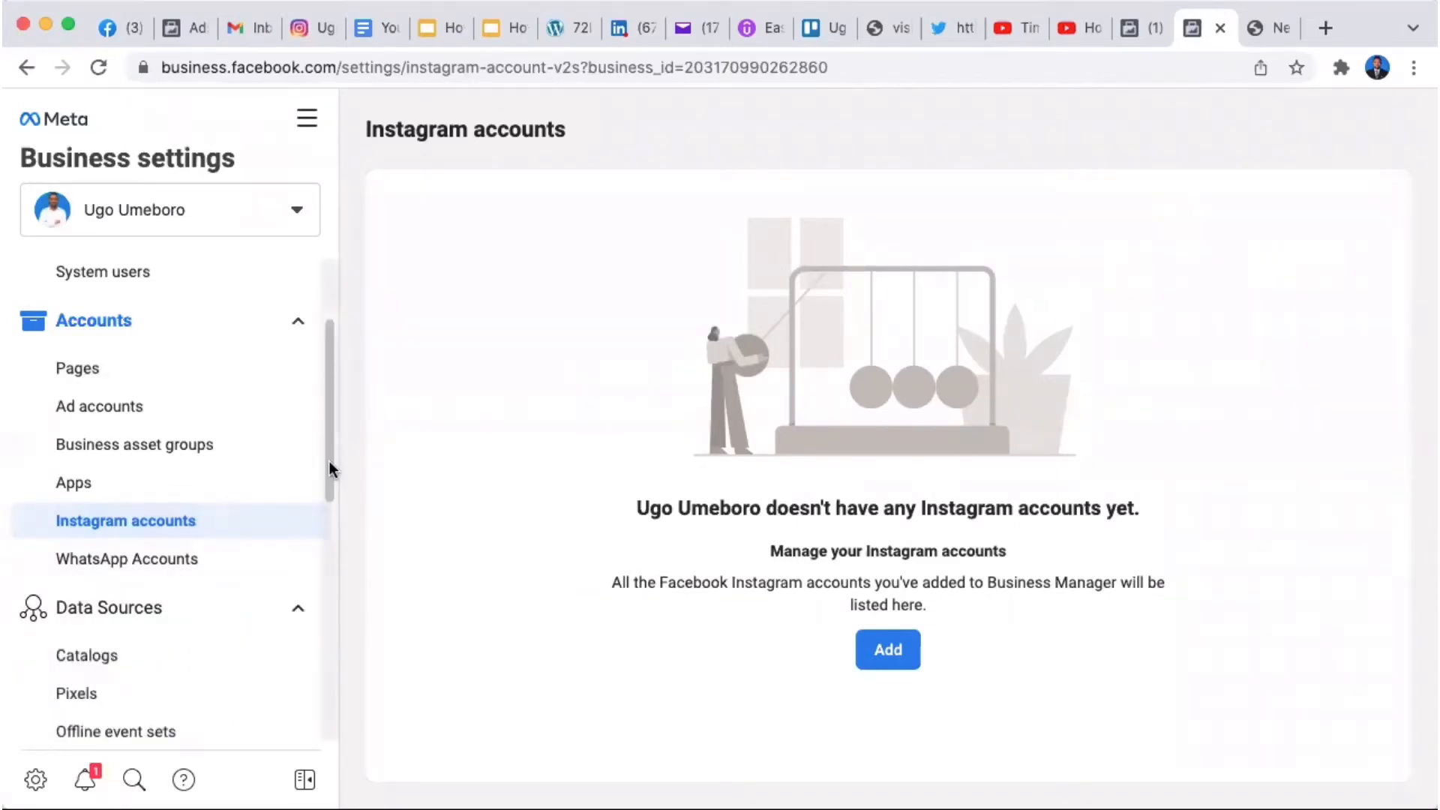
left_click_drag(330, 468, 335, 595)
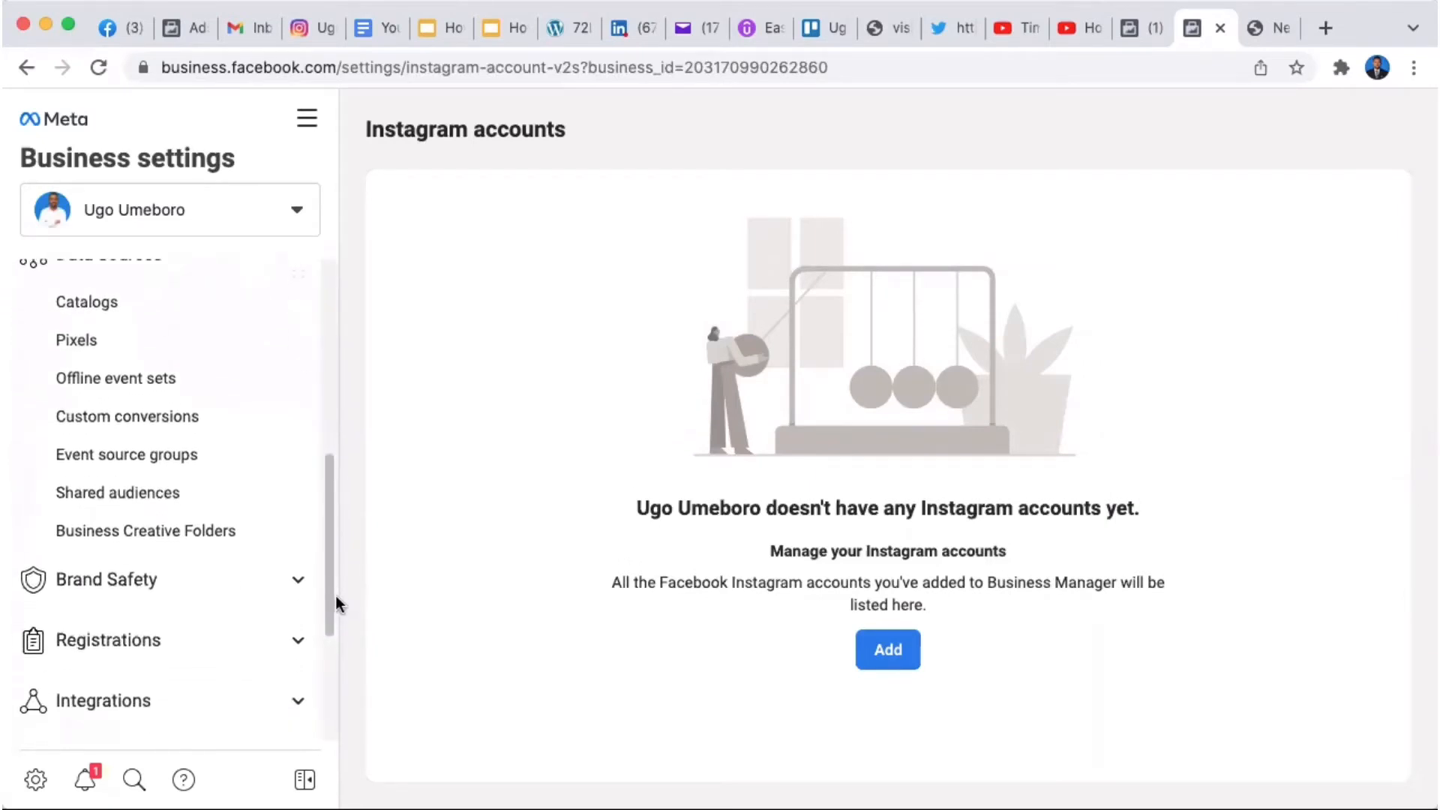
left_click(300, 581)
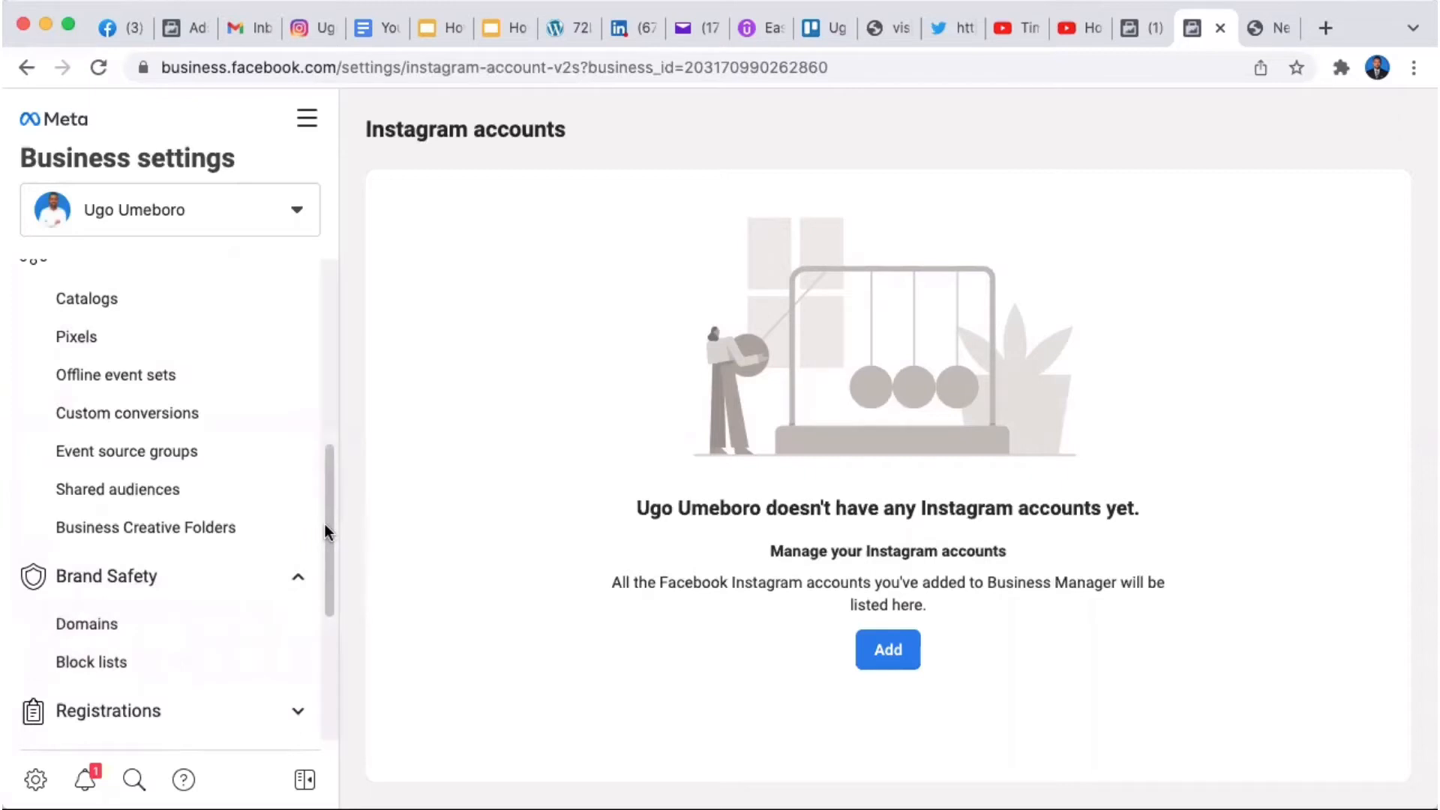
left_click_drag(324, 523, 323, 609)
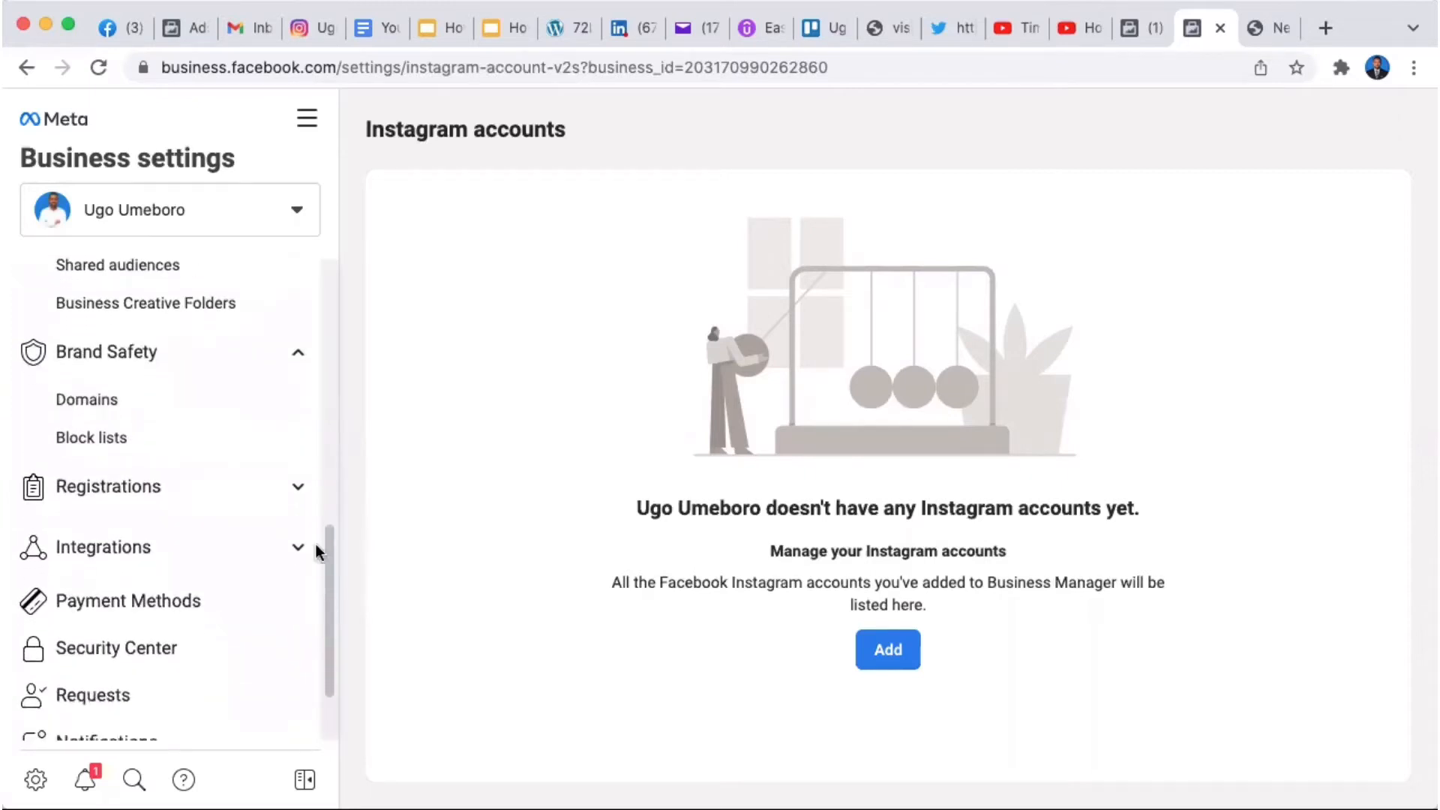
left_click(299, 489)
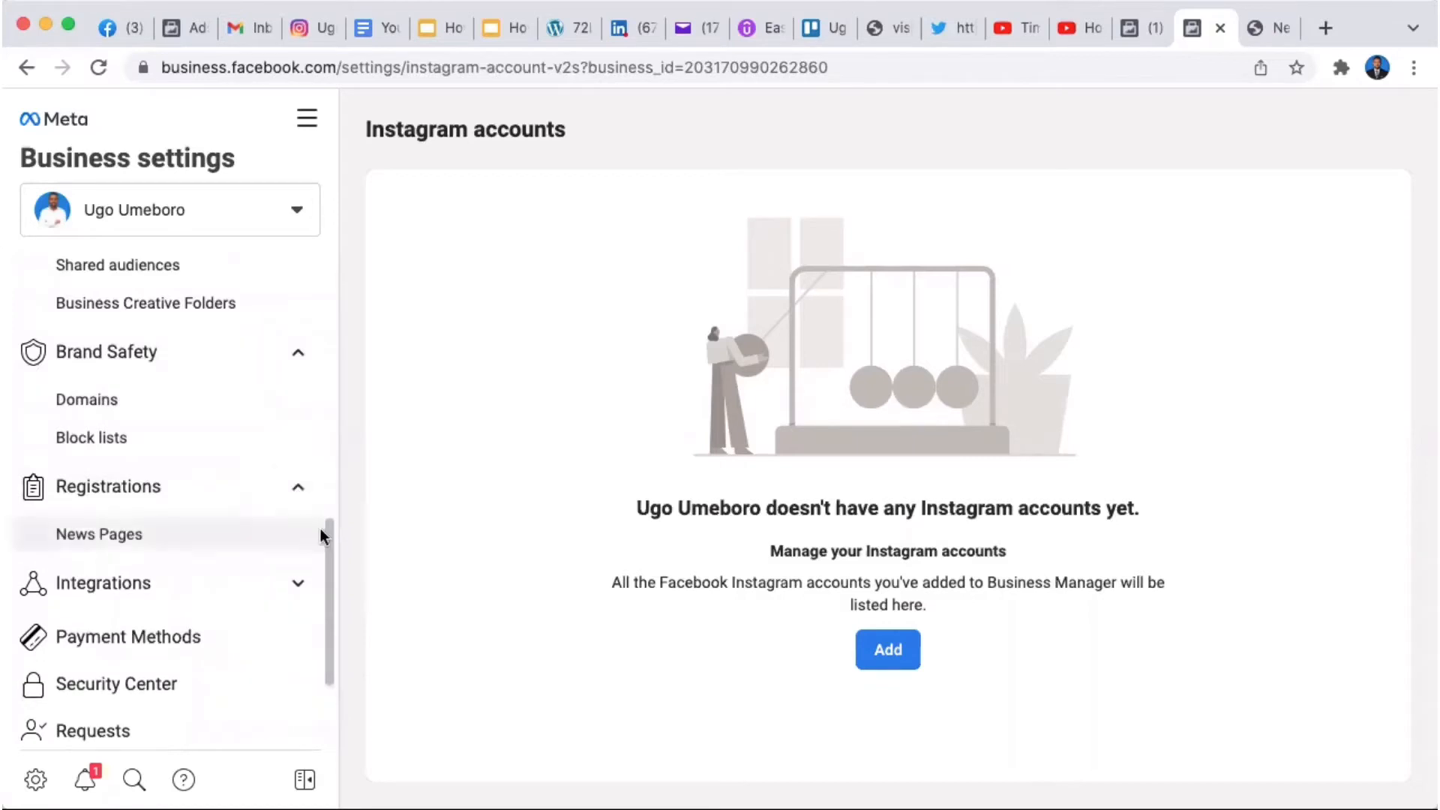
left_click_drag(329, 537, 326, 573)
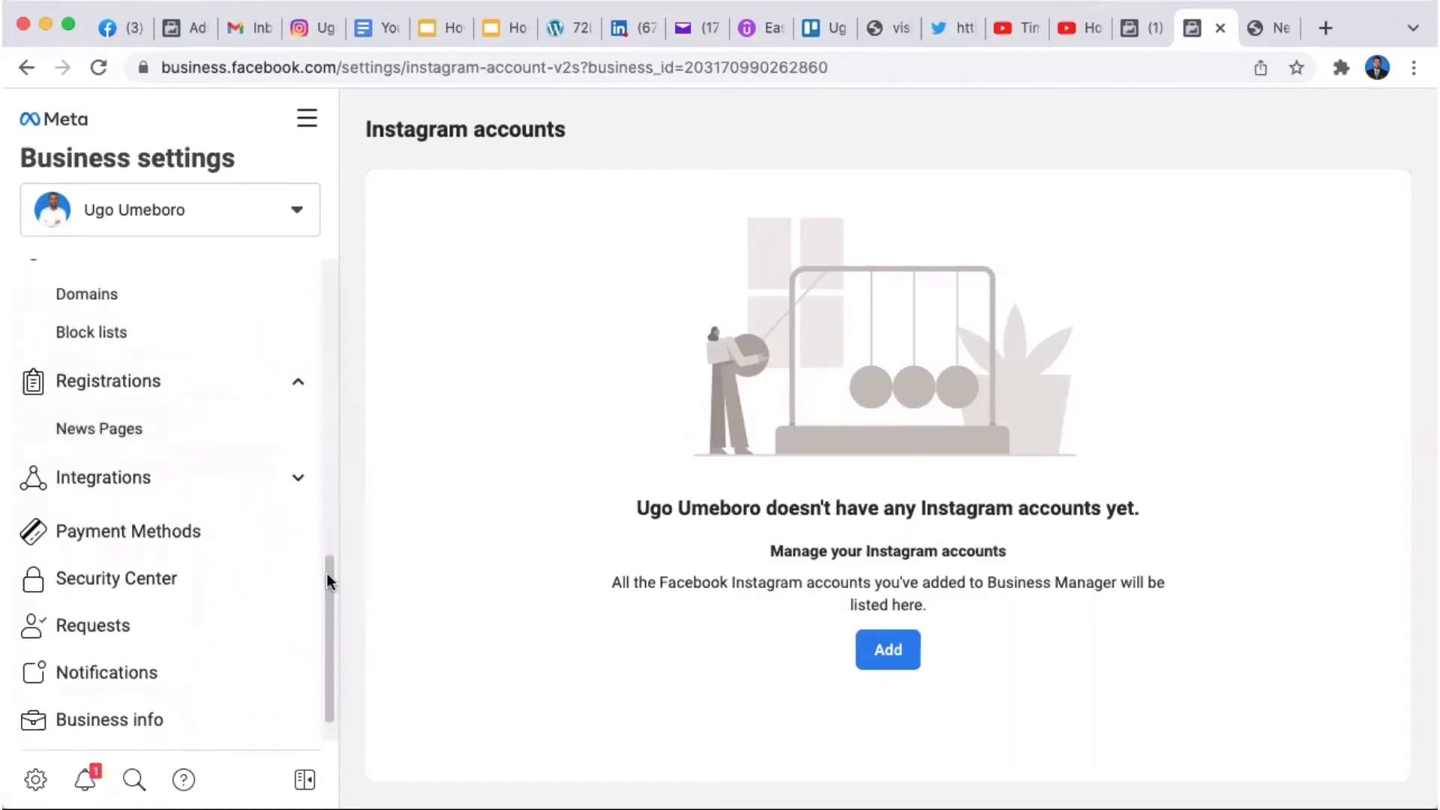
left_click(297, 480)
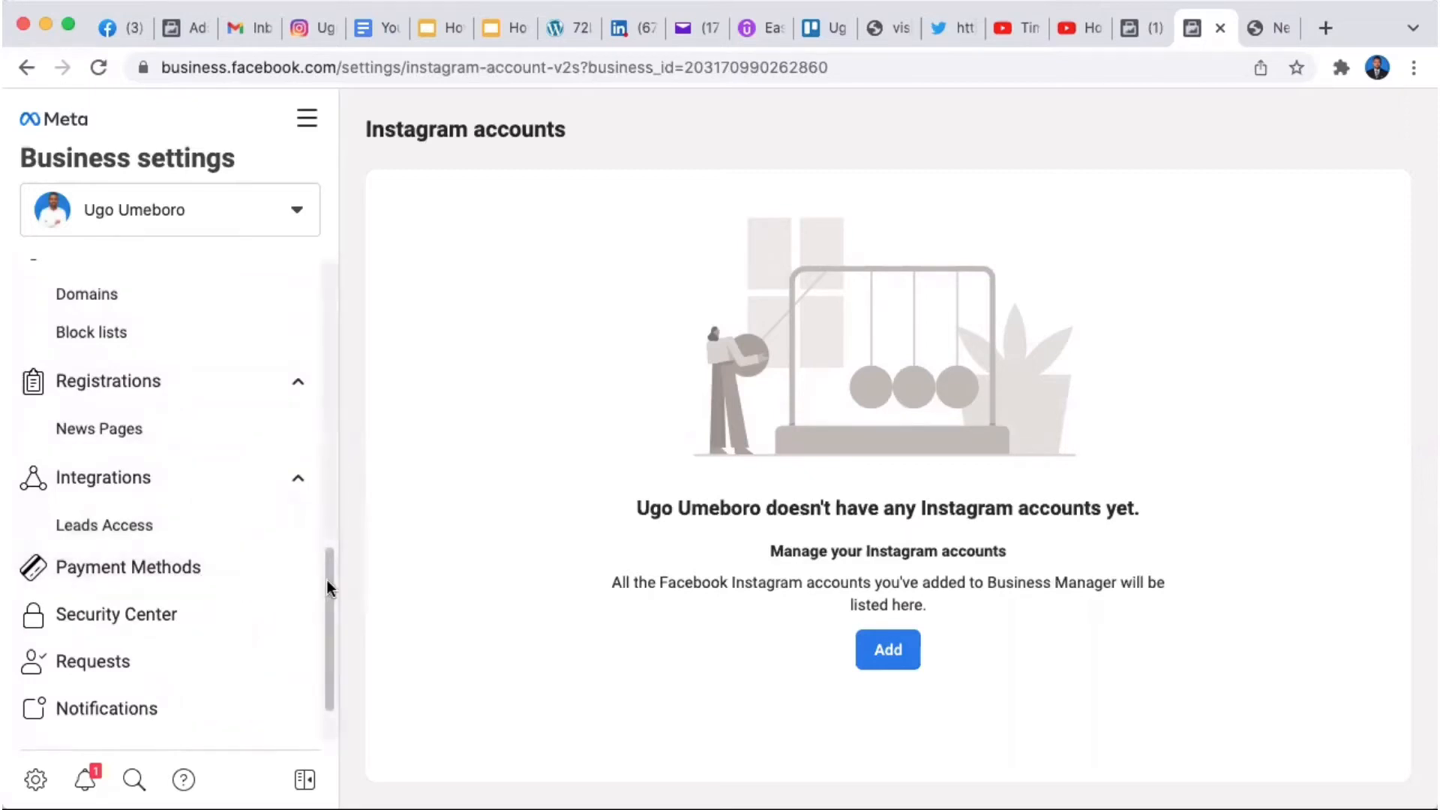
left_click_drag(327, 580, 327, 624)
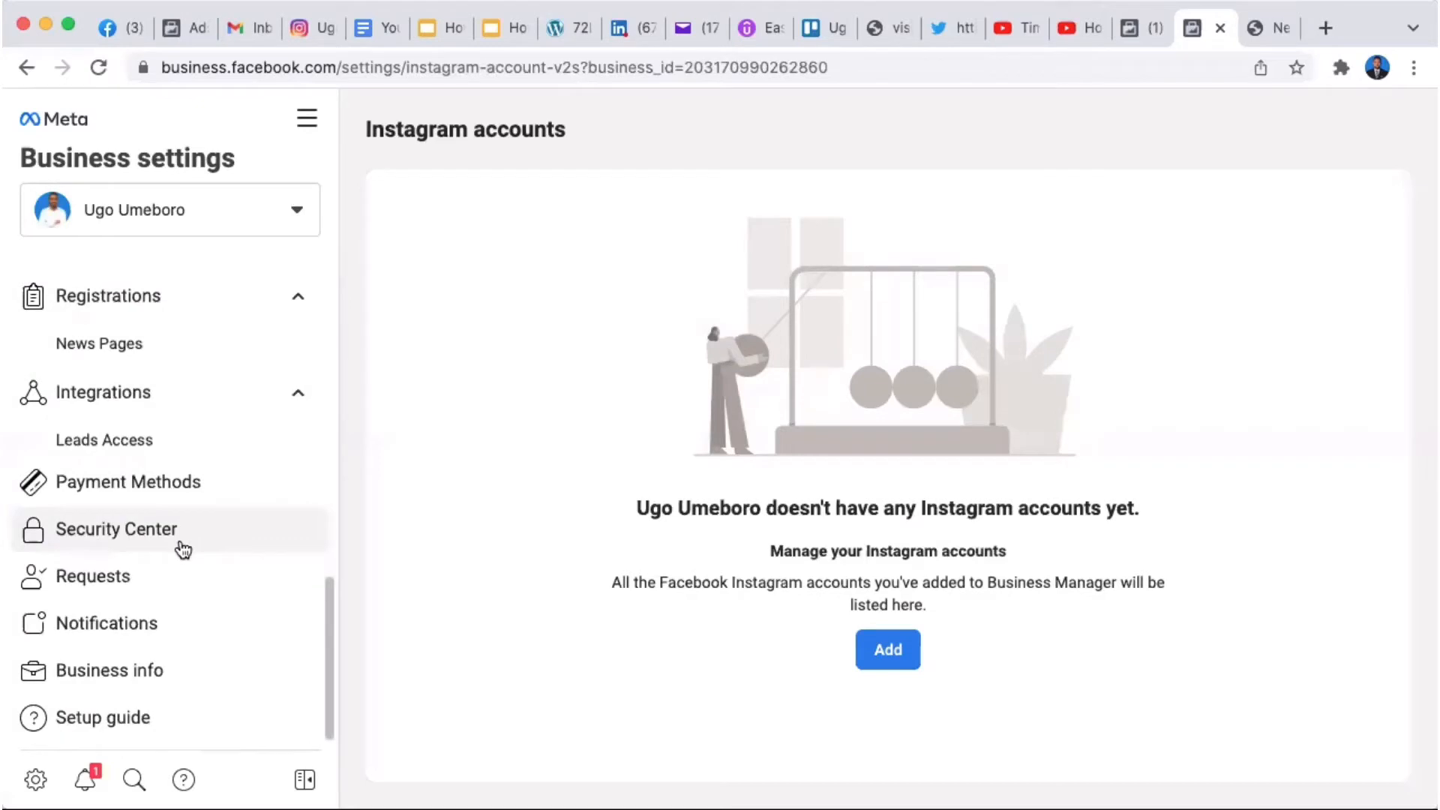
left_click(141, 582)
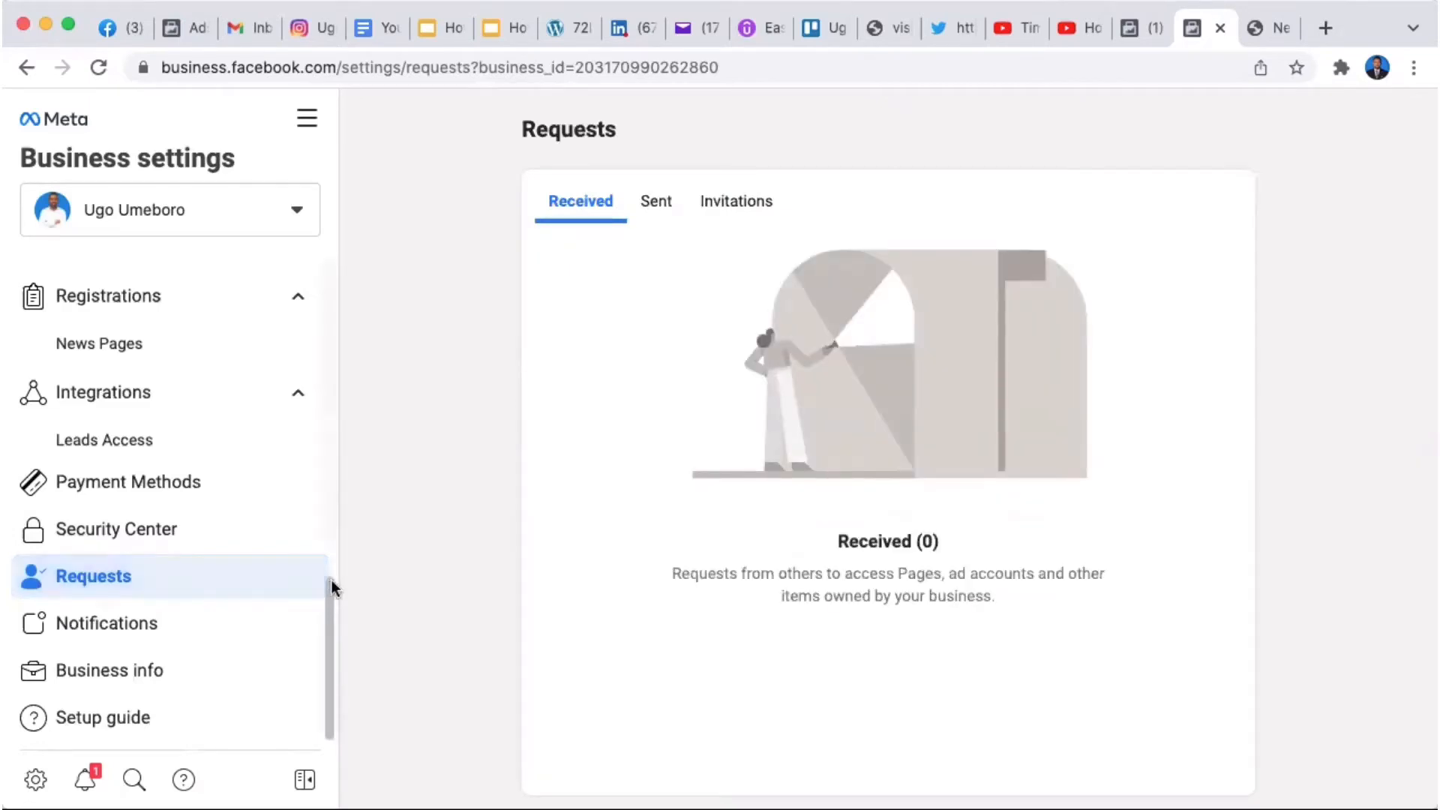
Step: Open Business info and scroll through Business details, Business options and My info
left_click(171, 677)
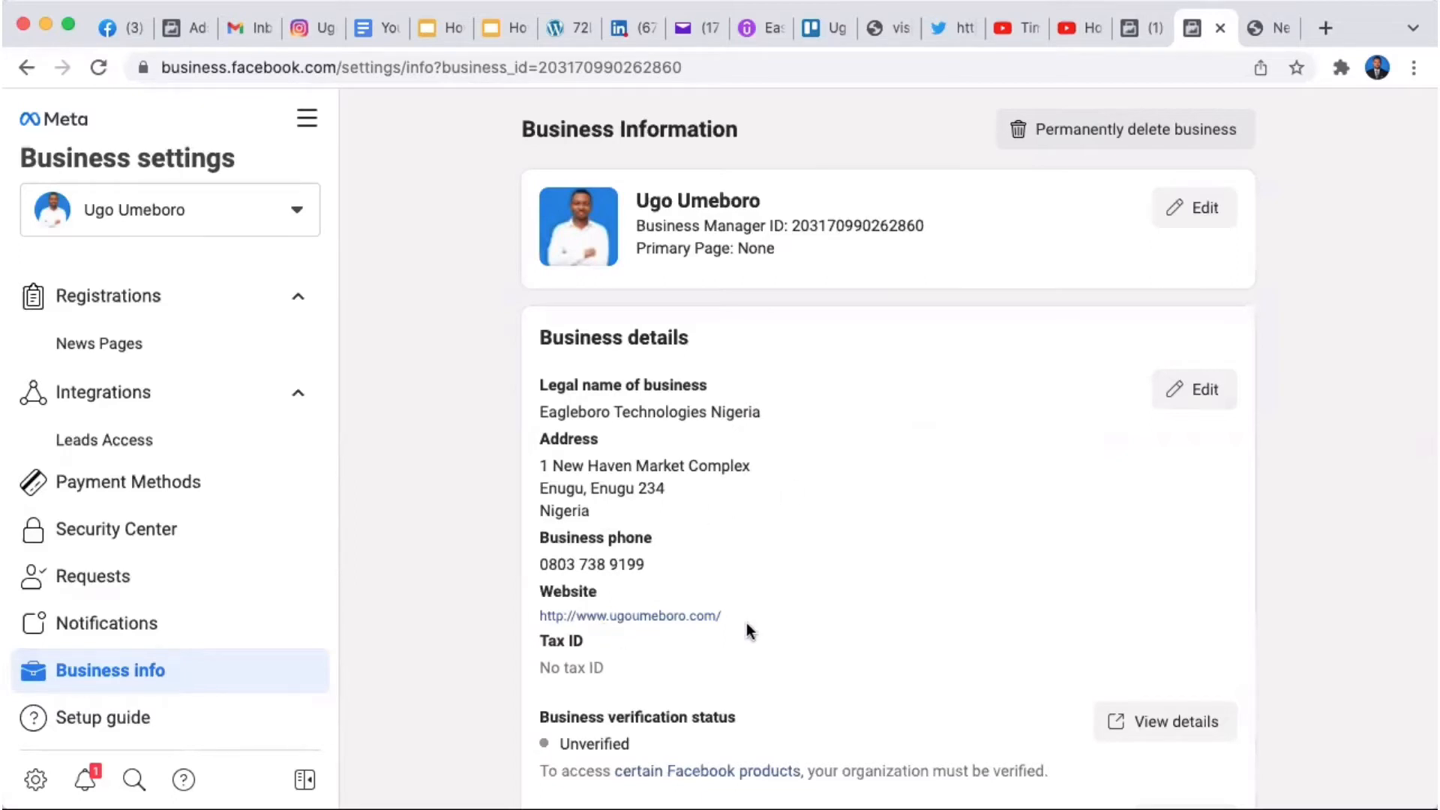
scroll(1048, 606, "down", 5)
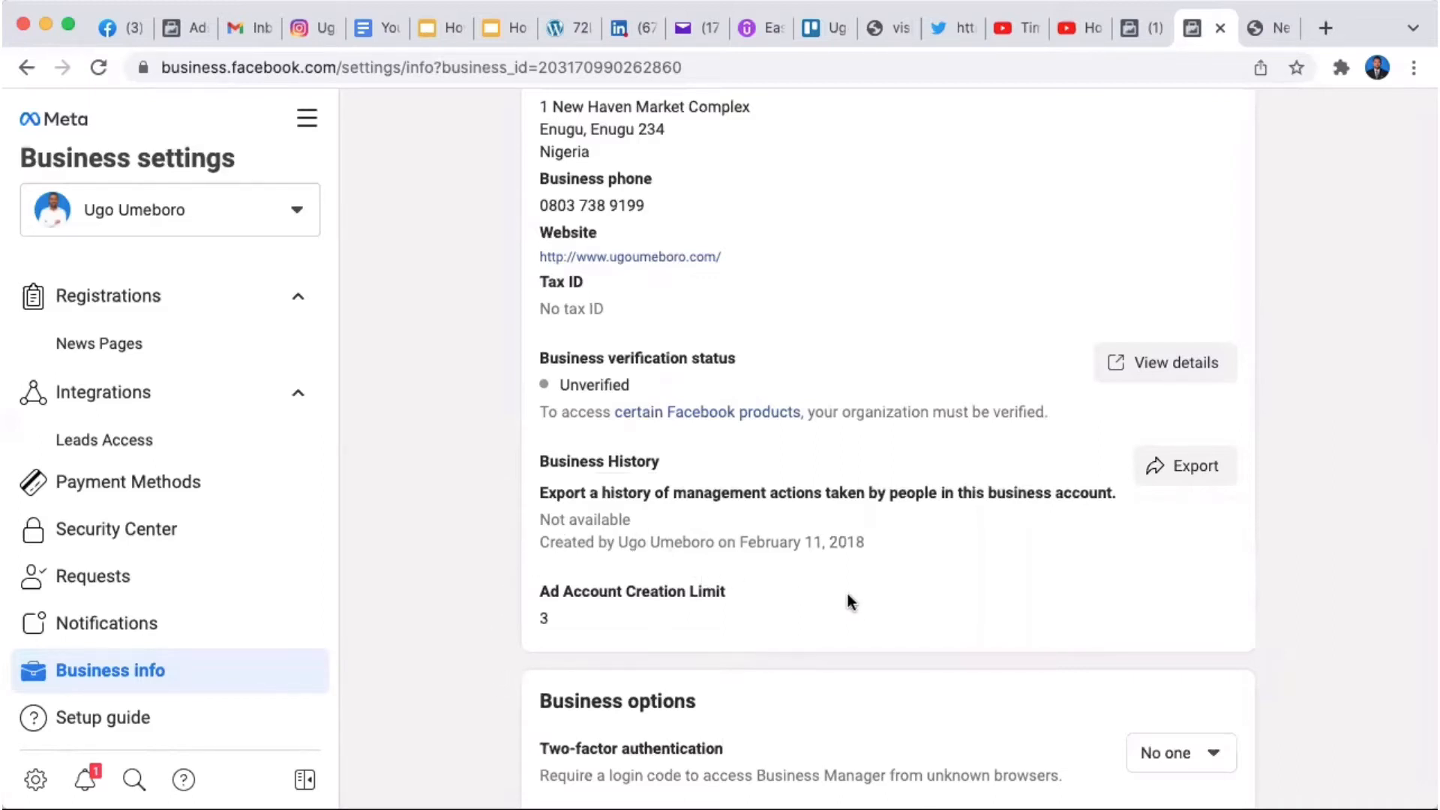
scroll(848, 597, "down", 5)
scroll(848, 594, "down", 5)
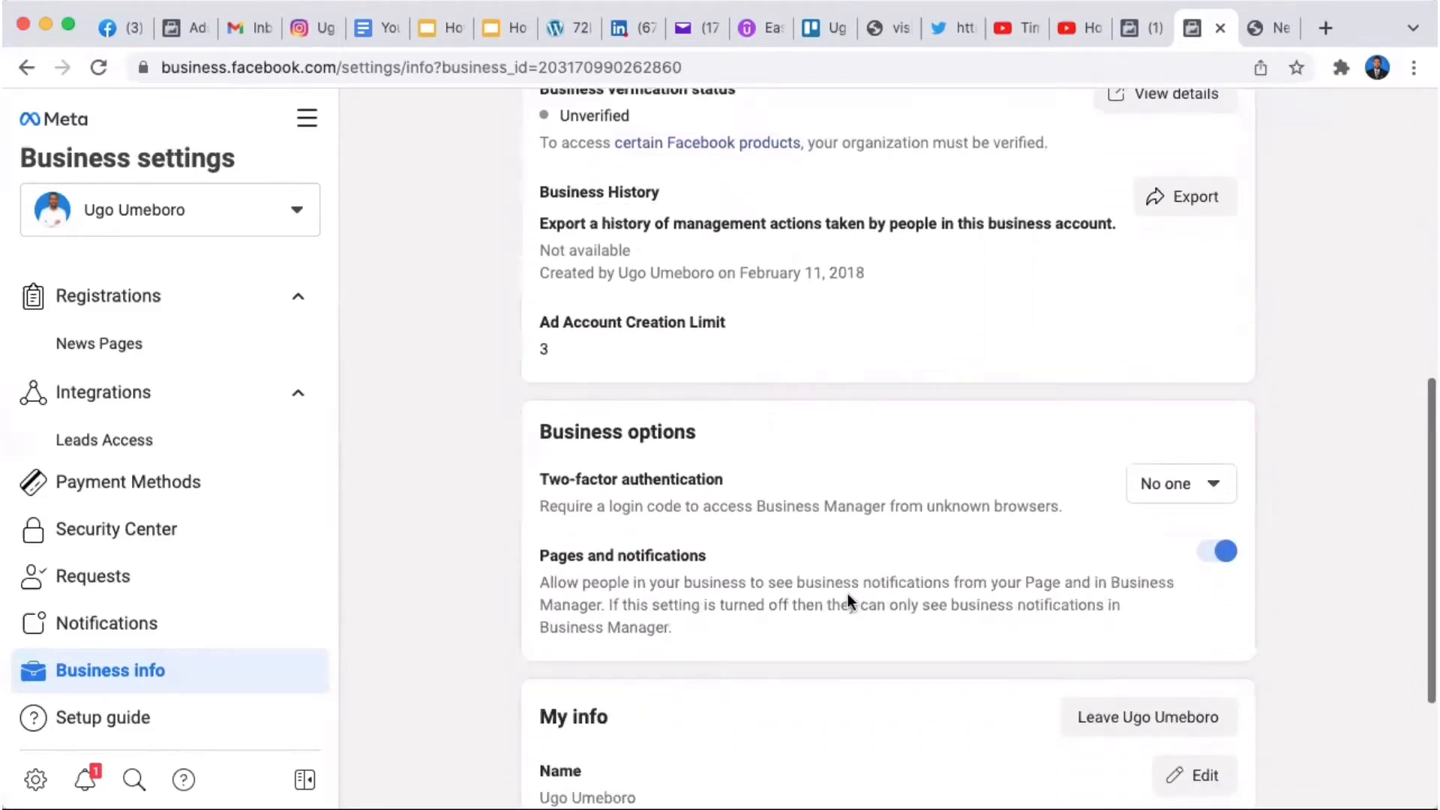
scroll(847, 600, "down", 1)
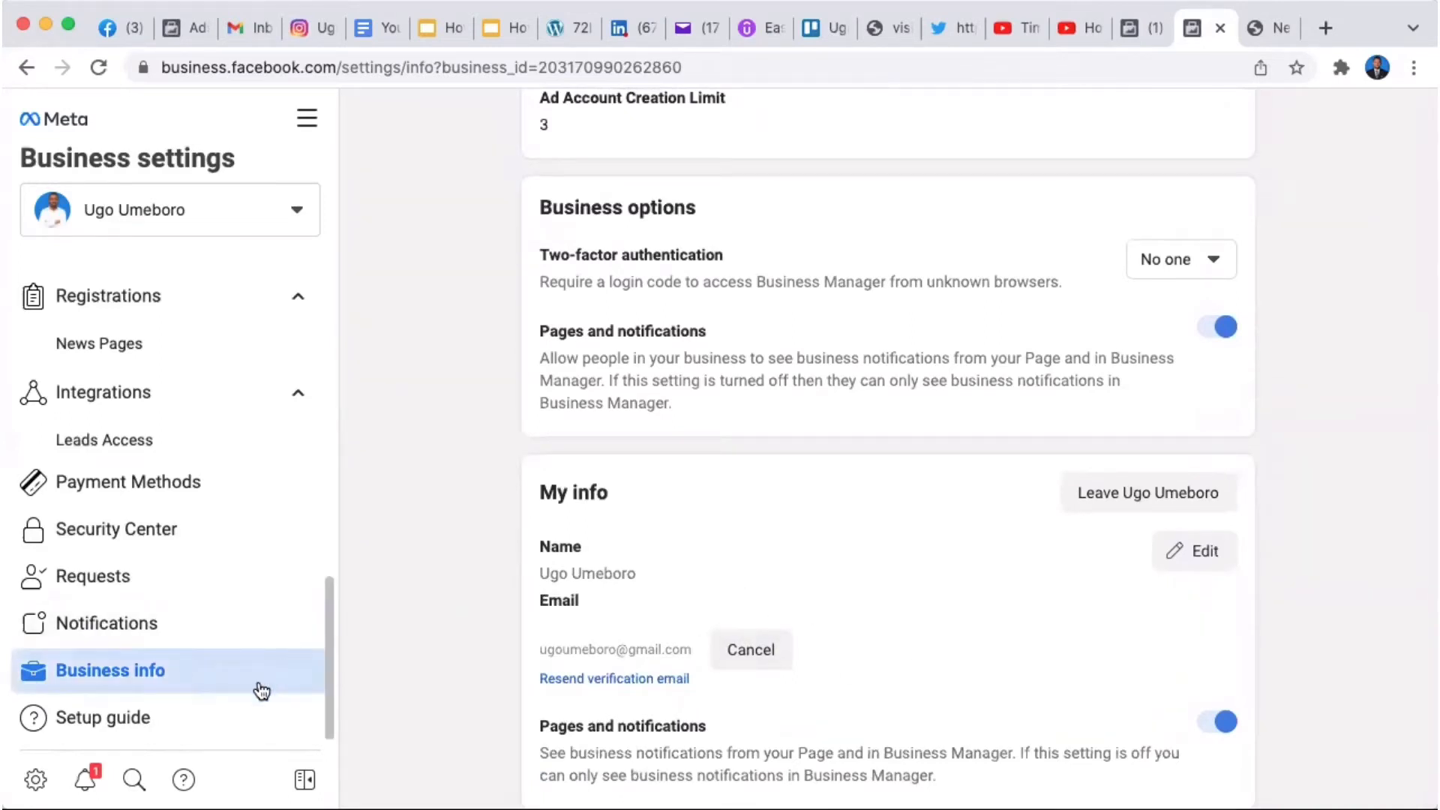
left_click_drag(326, 657, 324, 306)
Step: Open the People settings and view, then close, the Invite People dialog
left_click(145, 352)
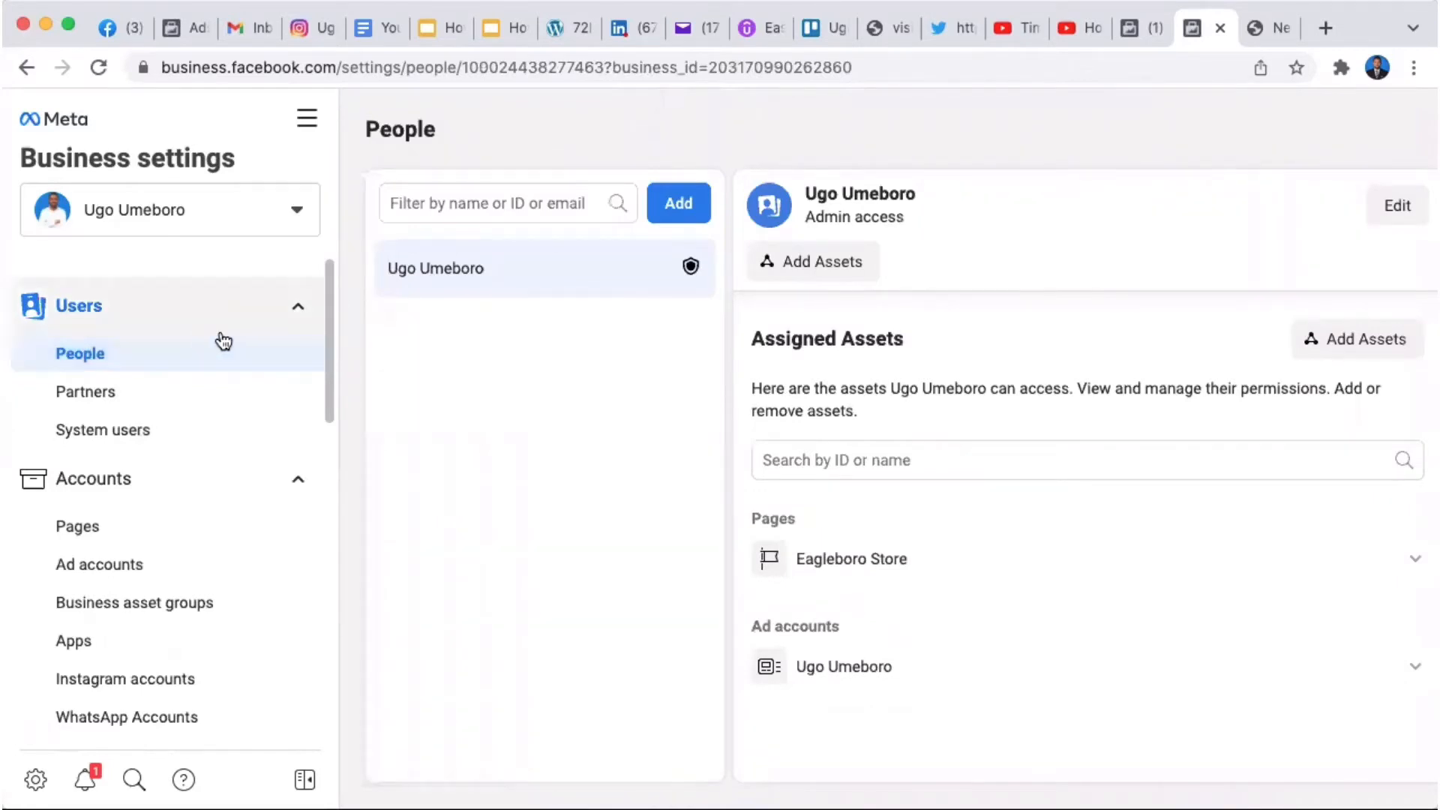
left_click(674, 210)
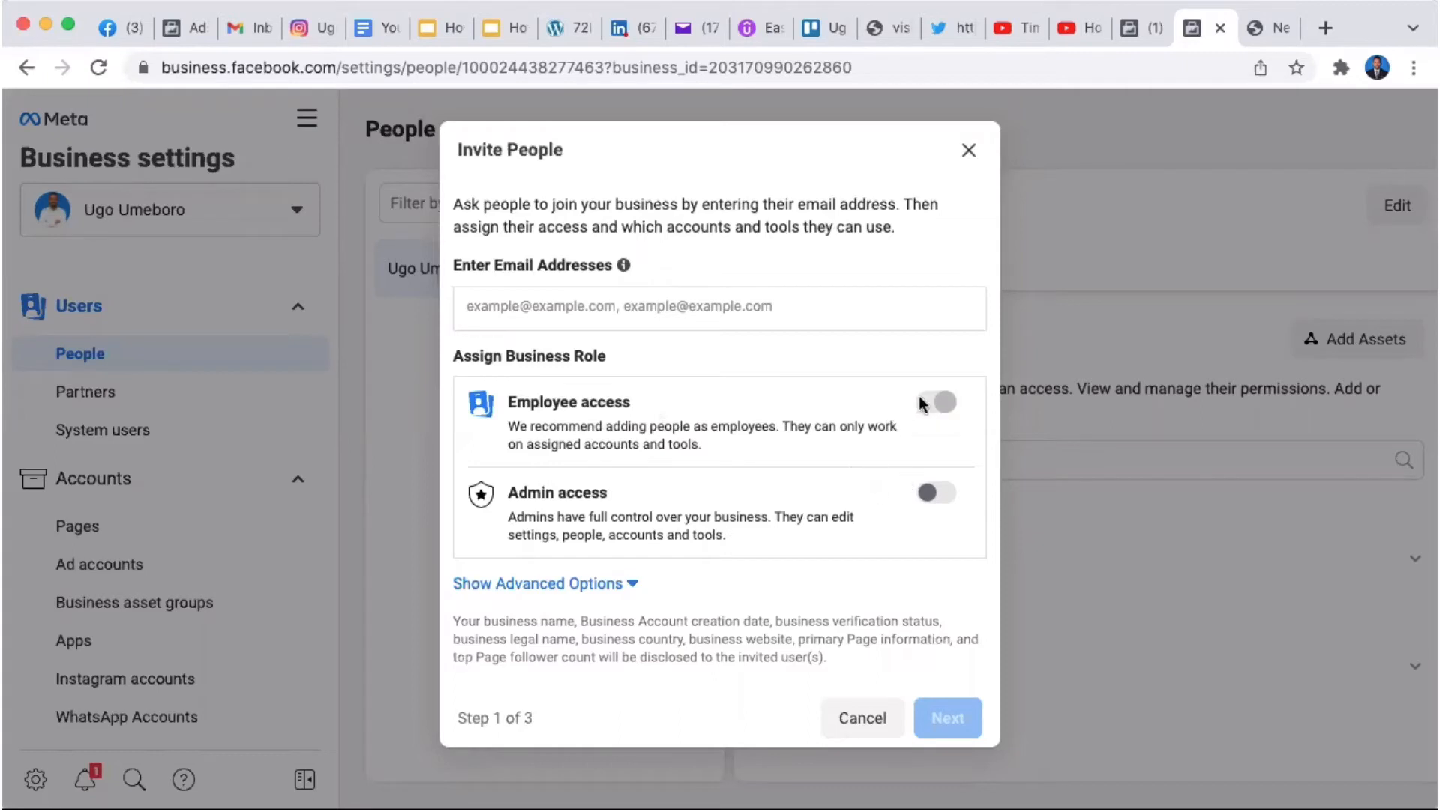
left_click(969, 155)
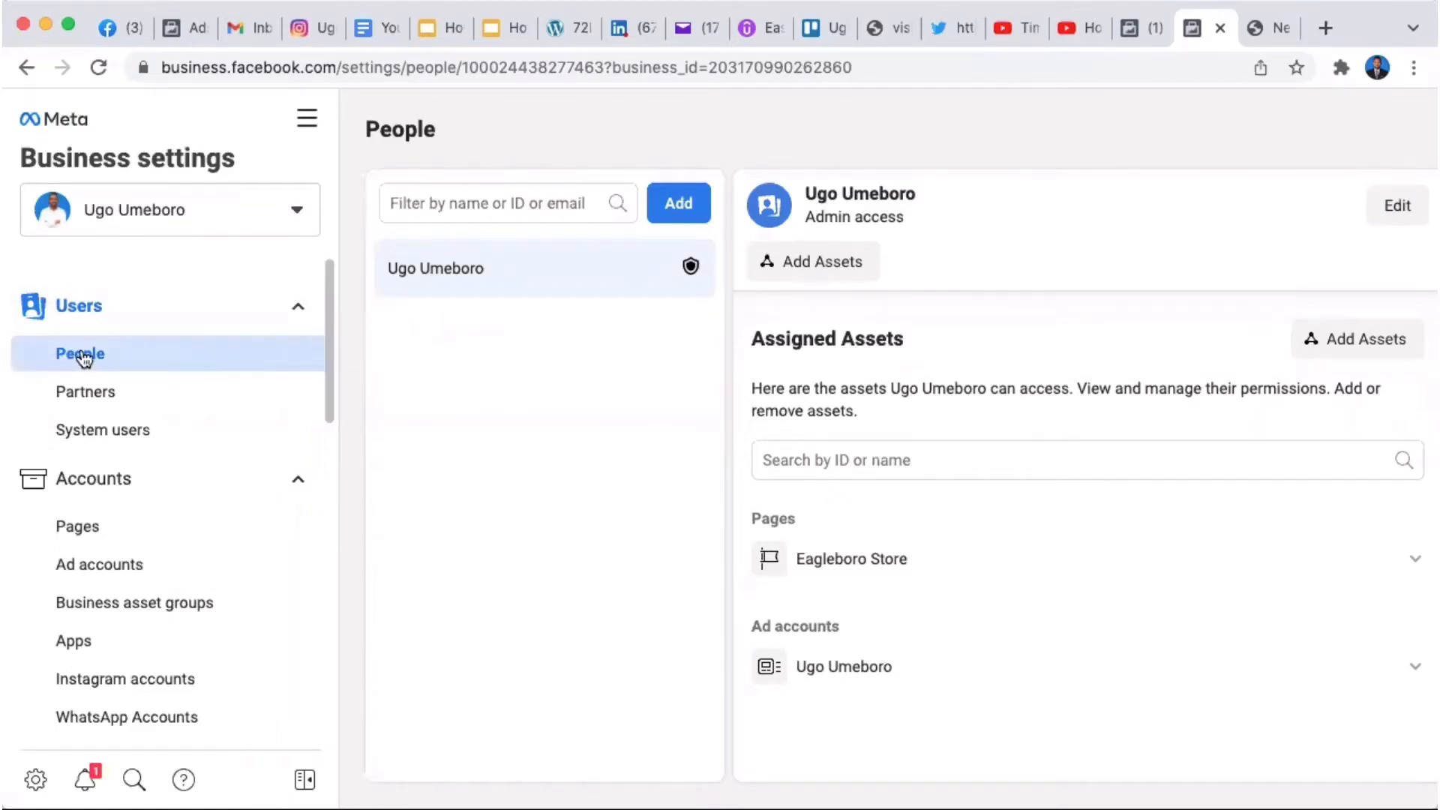
Step: Reopen and close the Invite People dialog, then return to the Google Slides deck
left_click(675, 203)
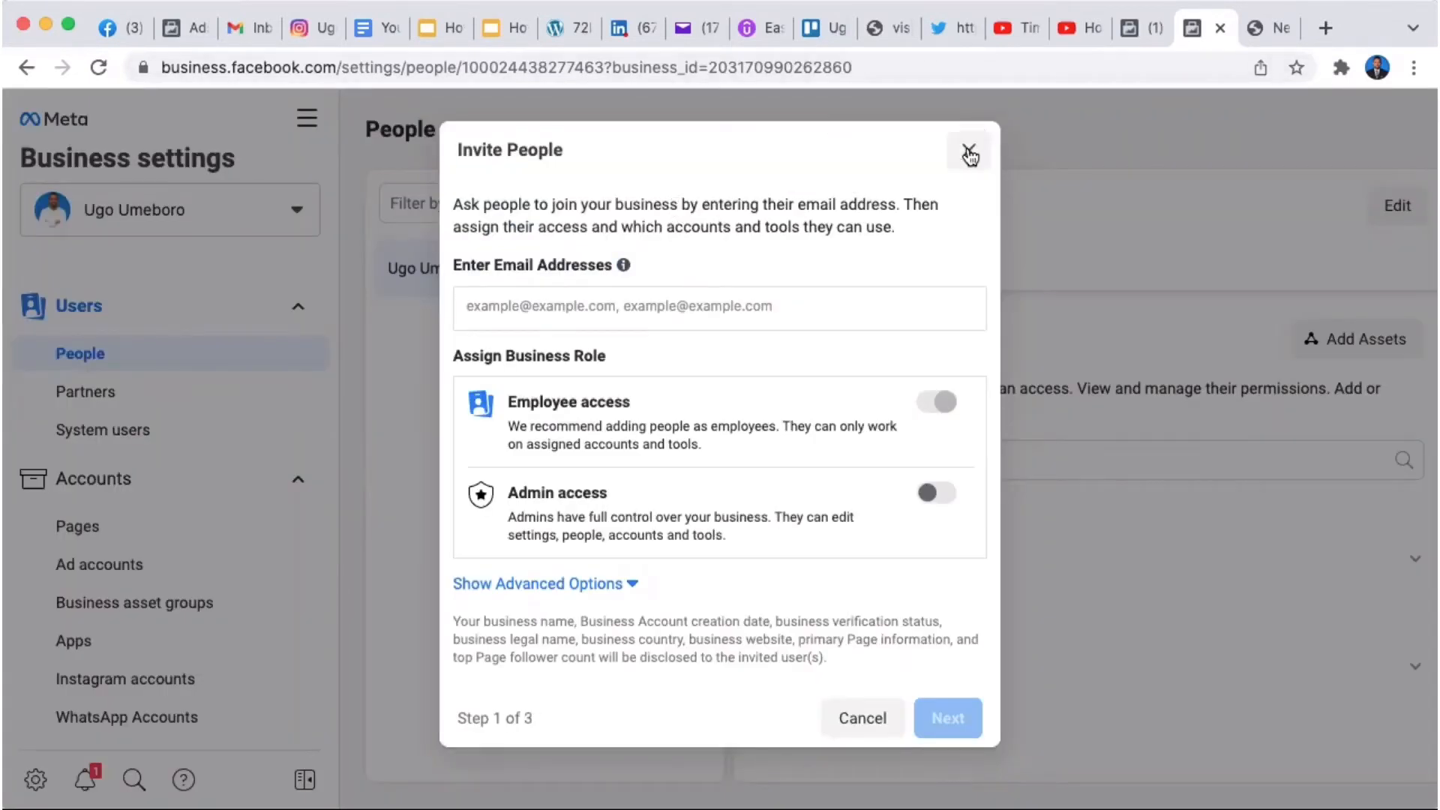
left_click(968, 151)
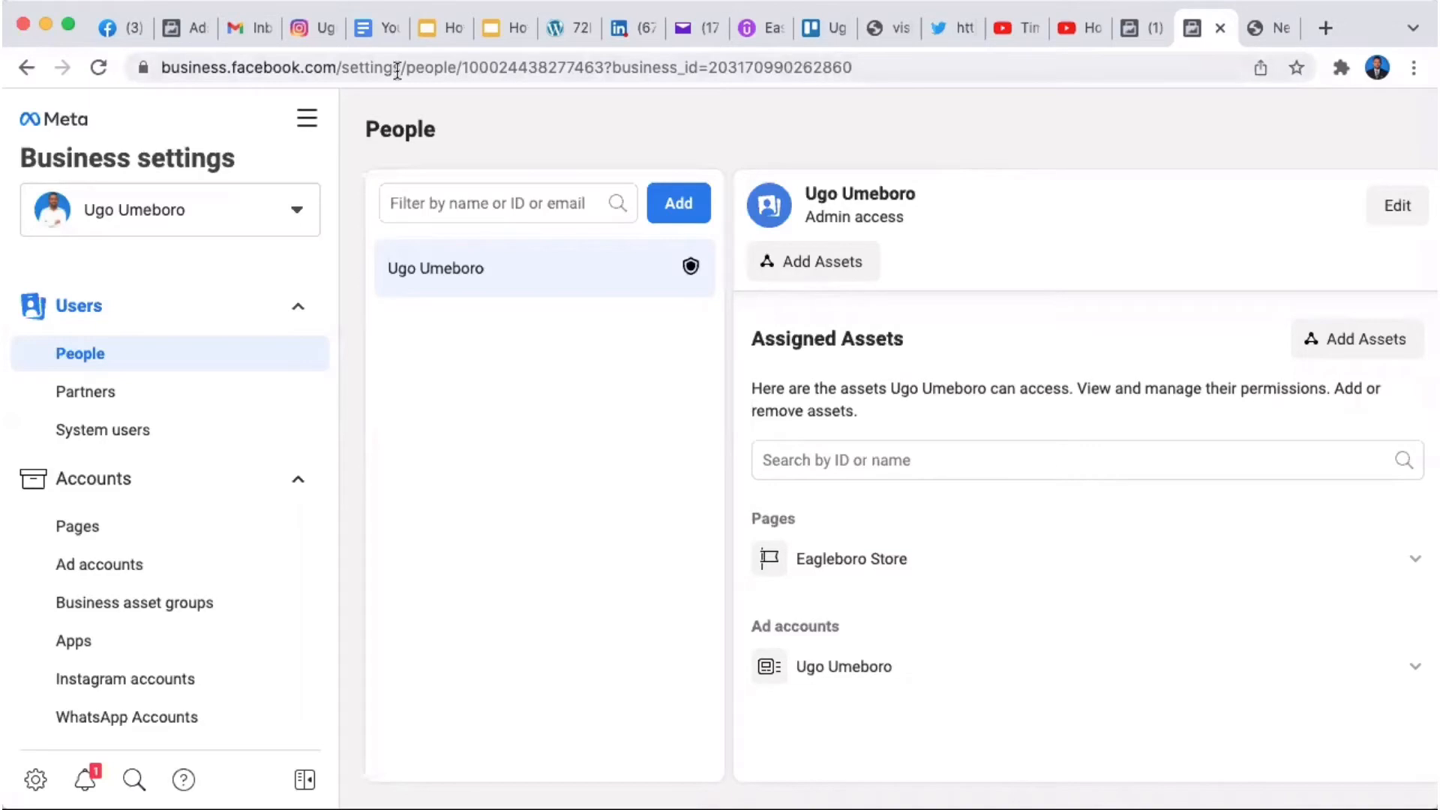
left_click(491, 30)
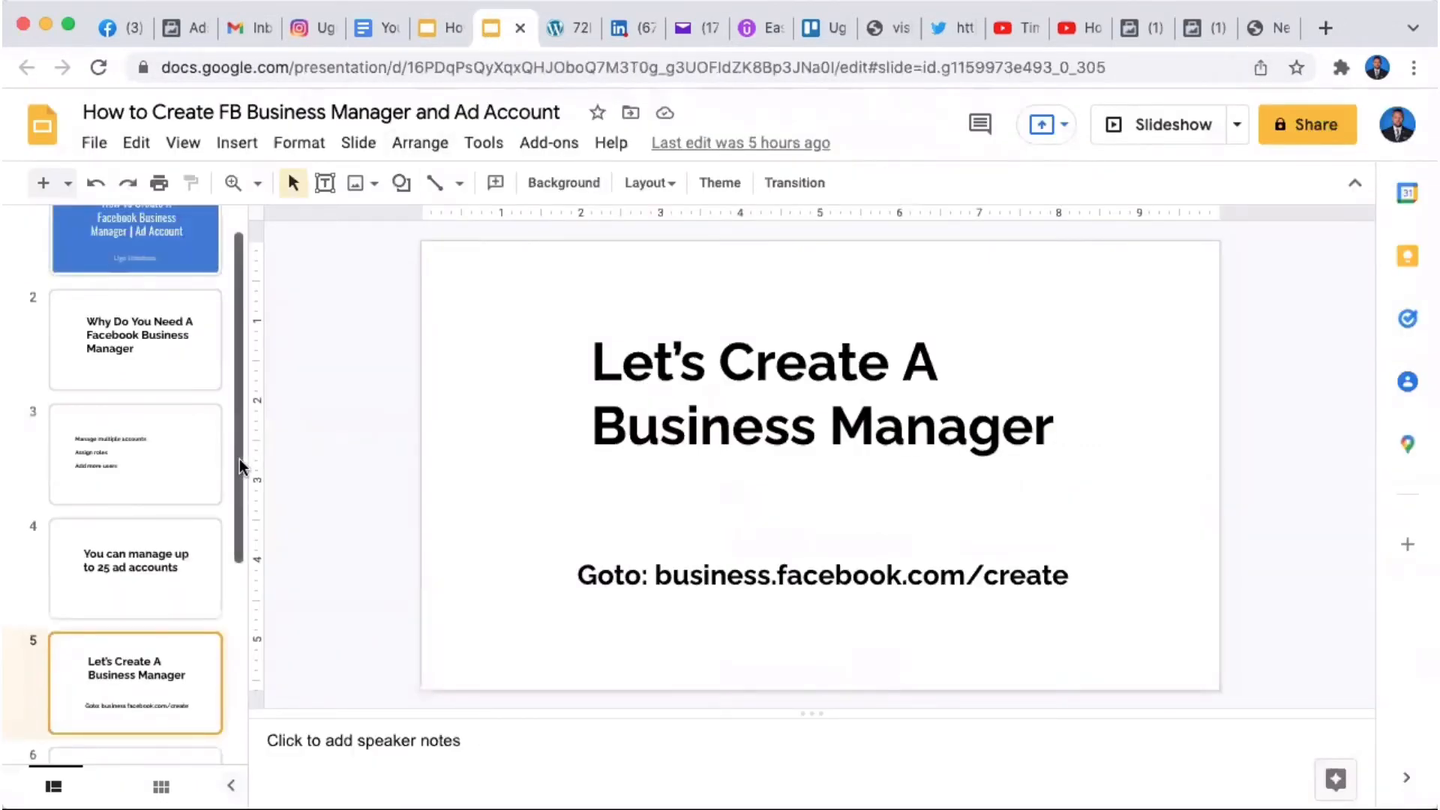
Step: Move through the slides to slide 6 (Ad Account) and then slide 7
scroll(239, 458, "down", 5)
left_click(150, 610)
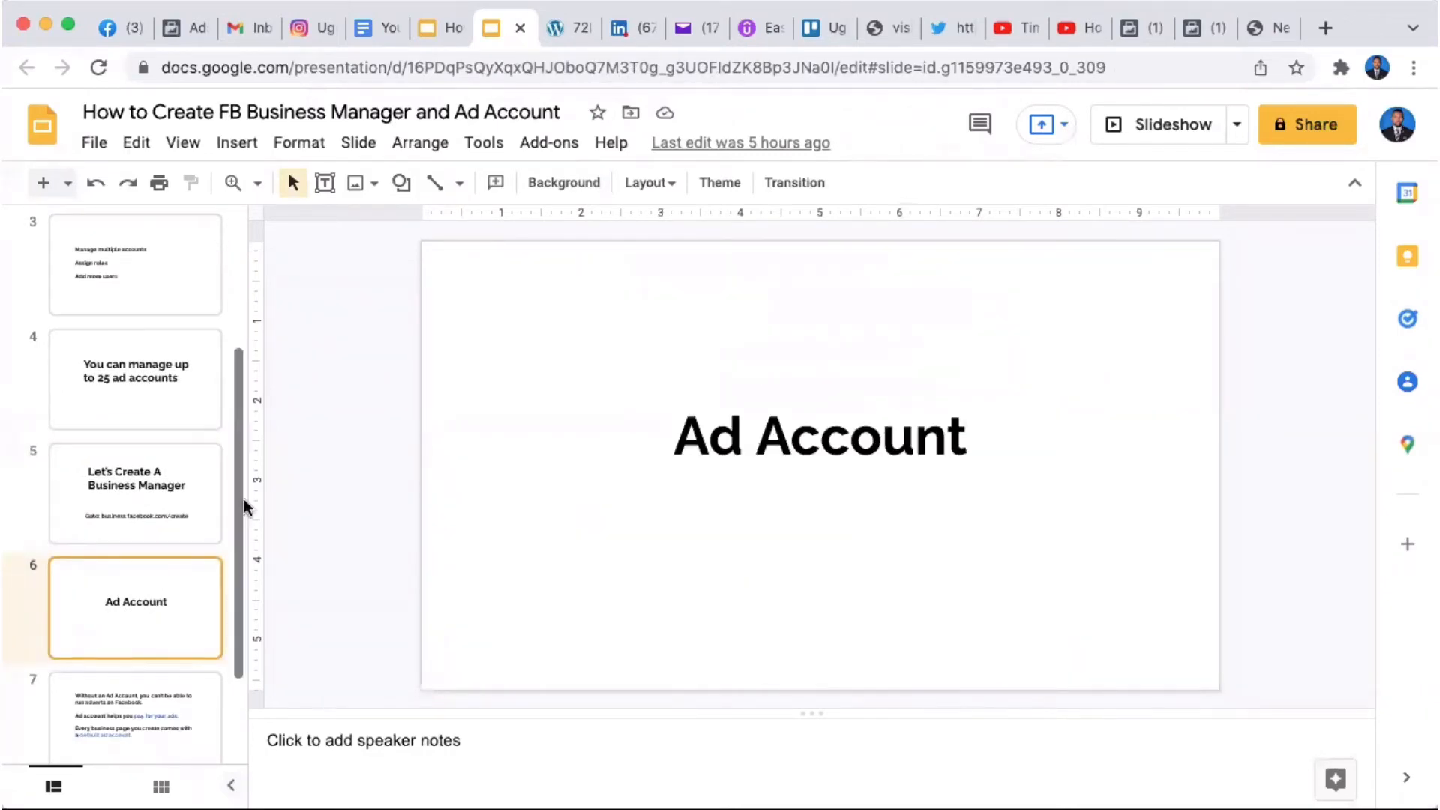
left_click_drag(240, 506, 240, 579)
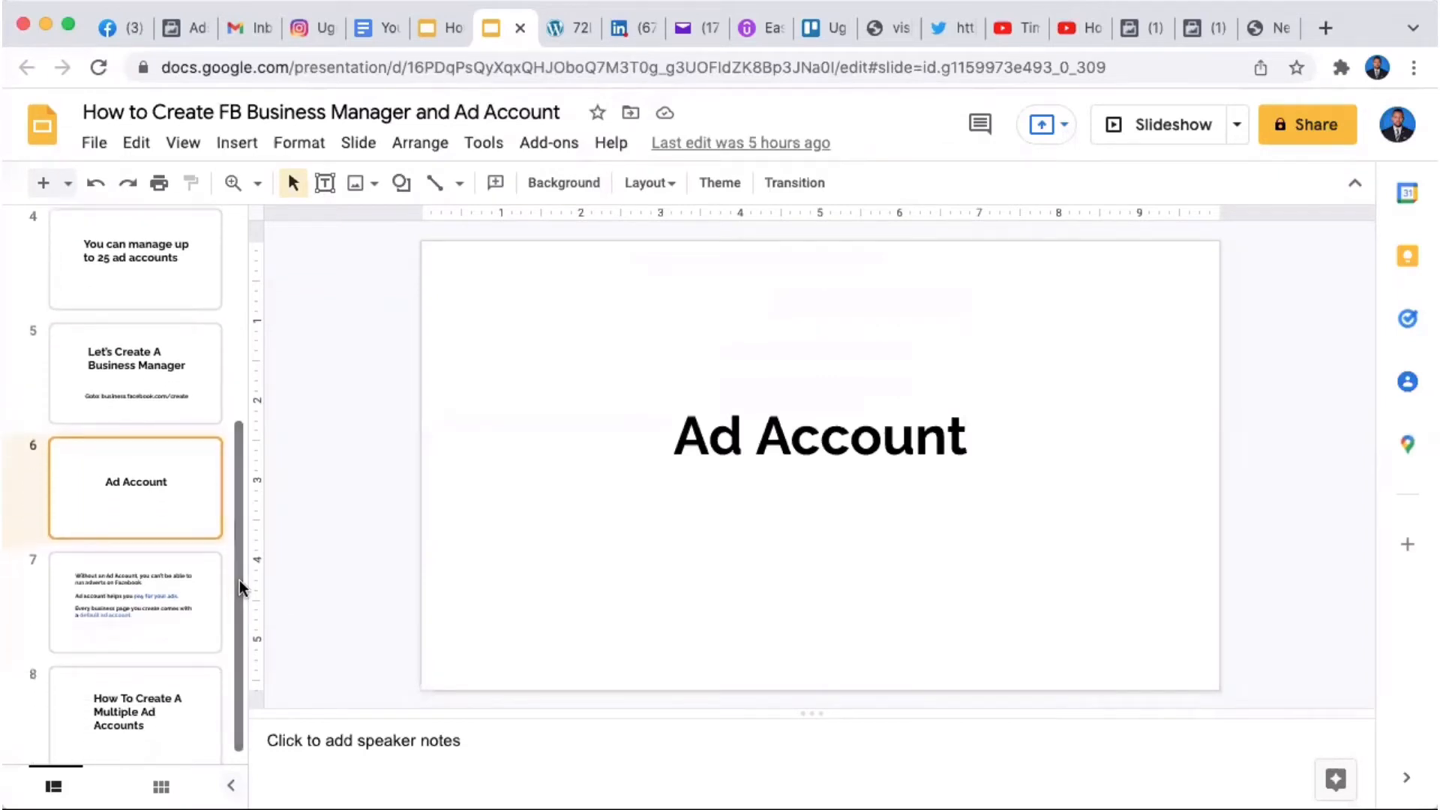
left_click(172, 627)
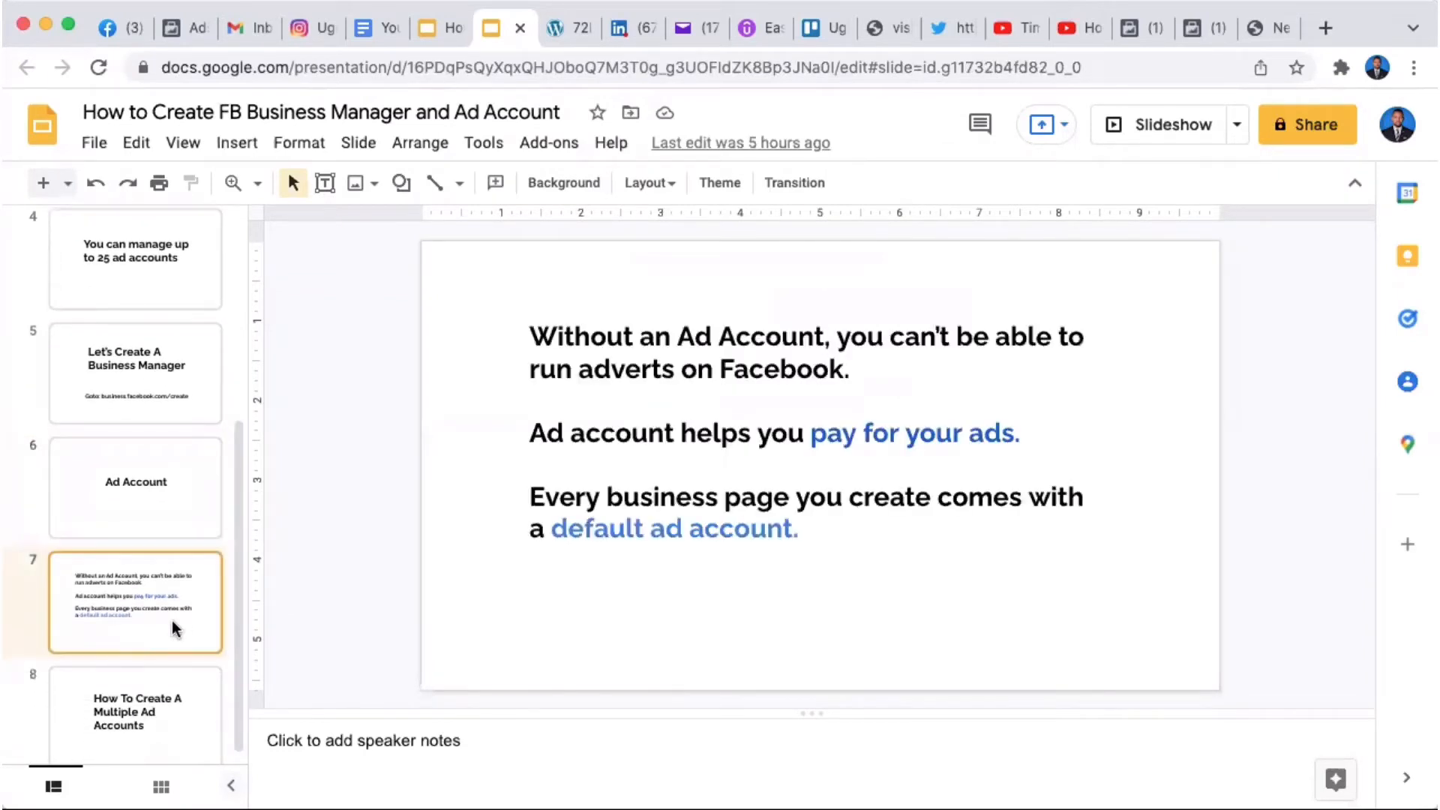
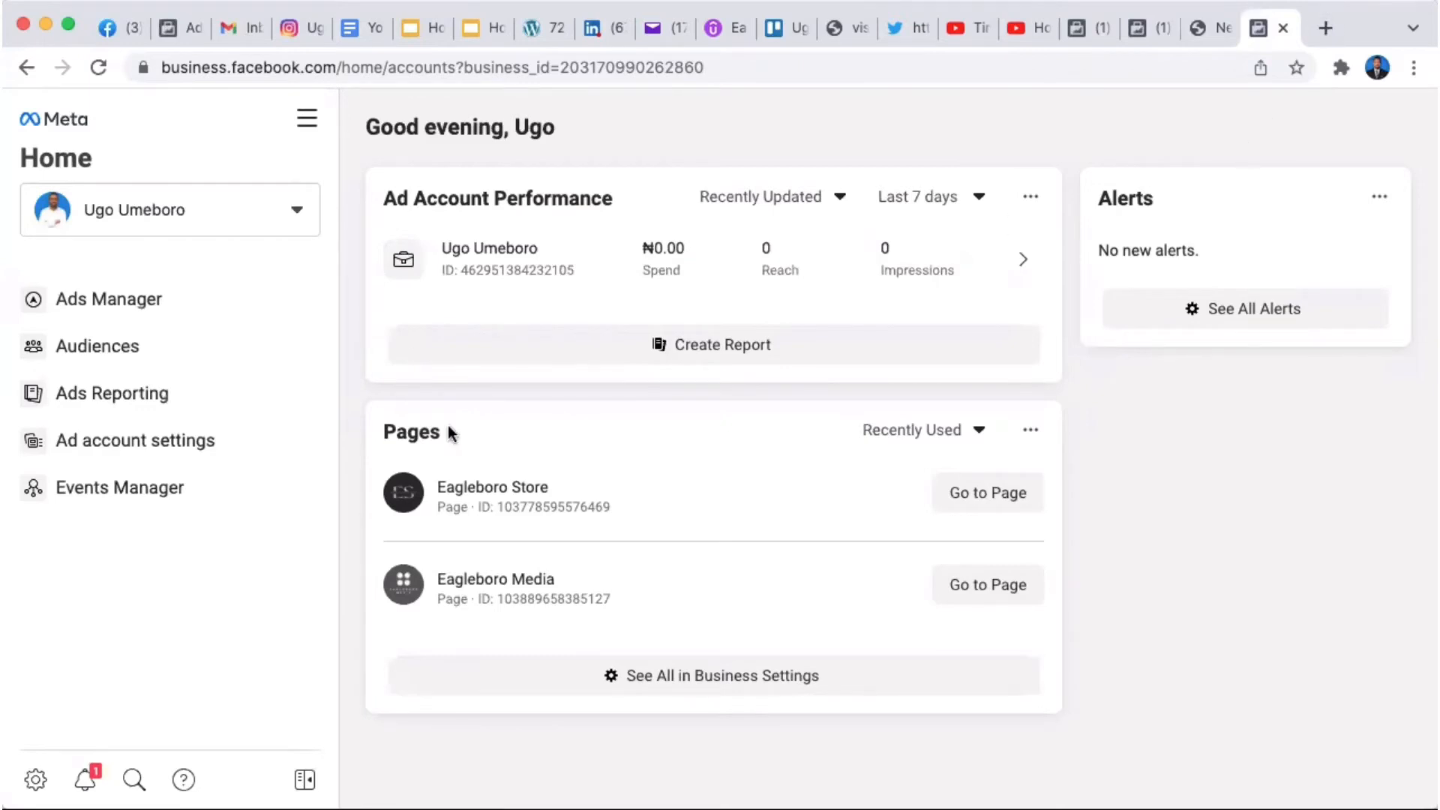
left_click(297, 212)
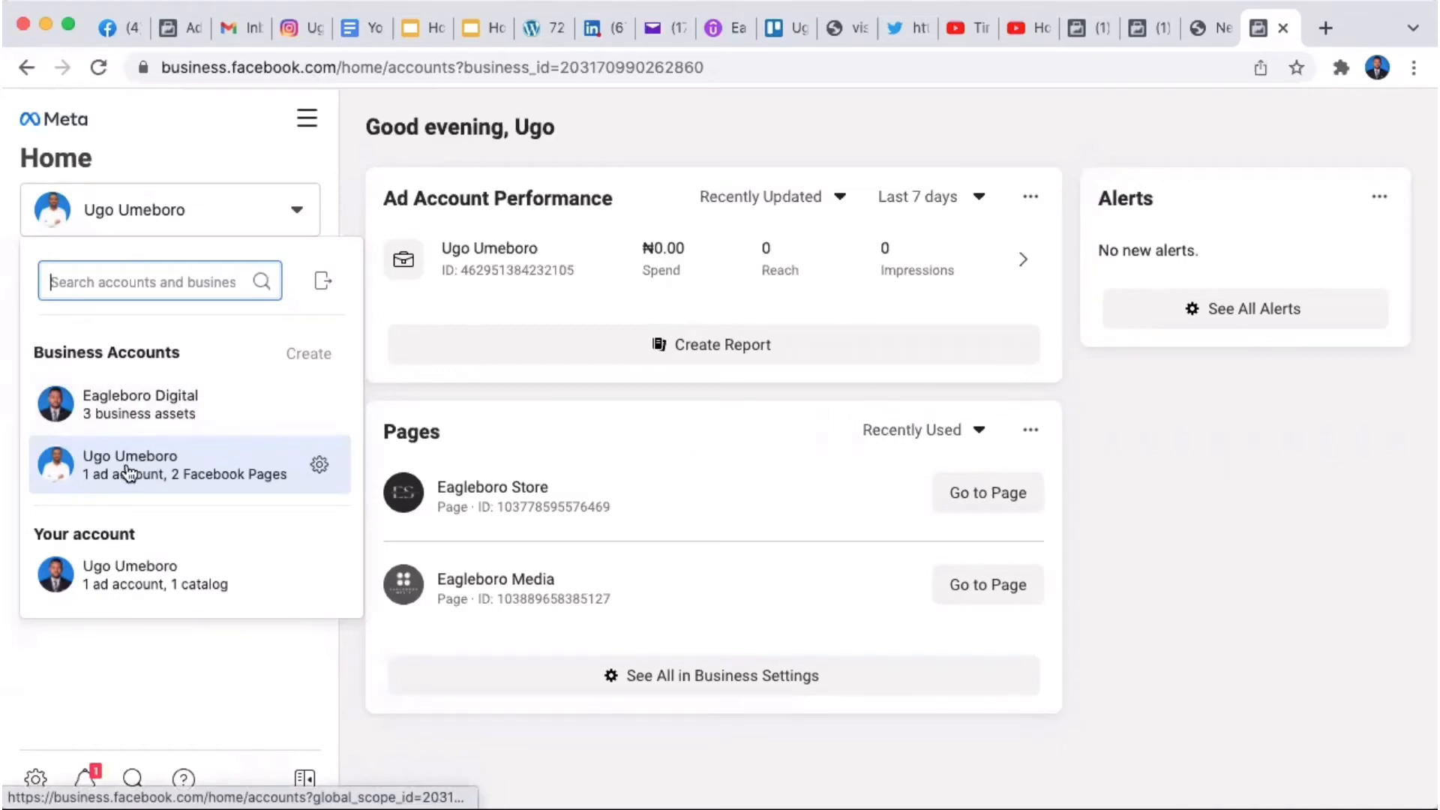
mouse_move(129, 472)
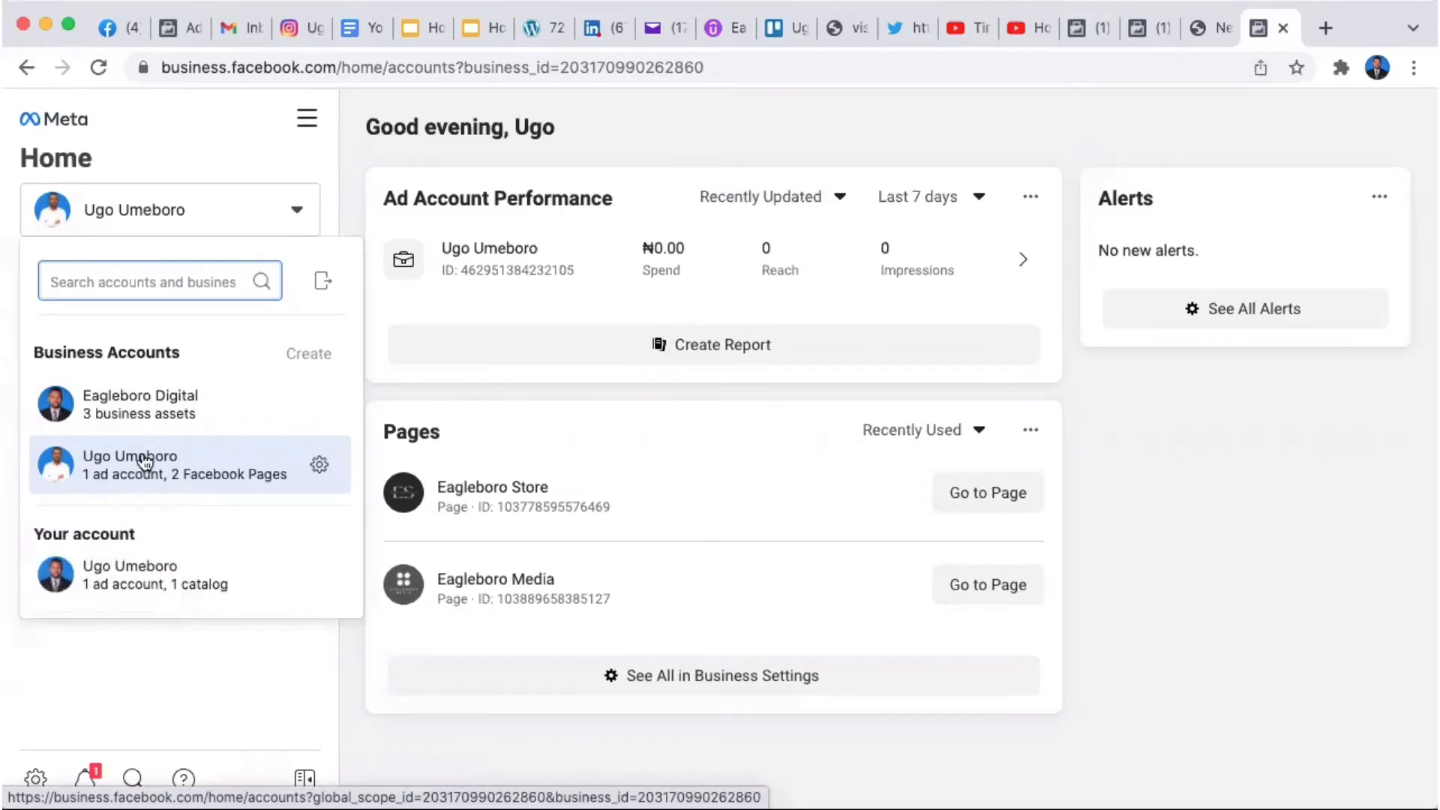
left_click(353, 672)
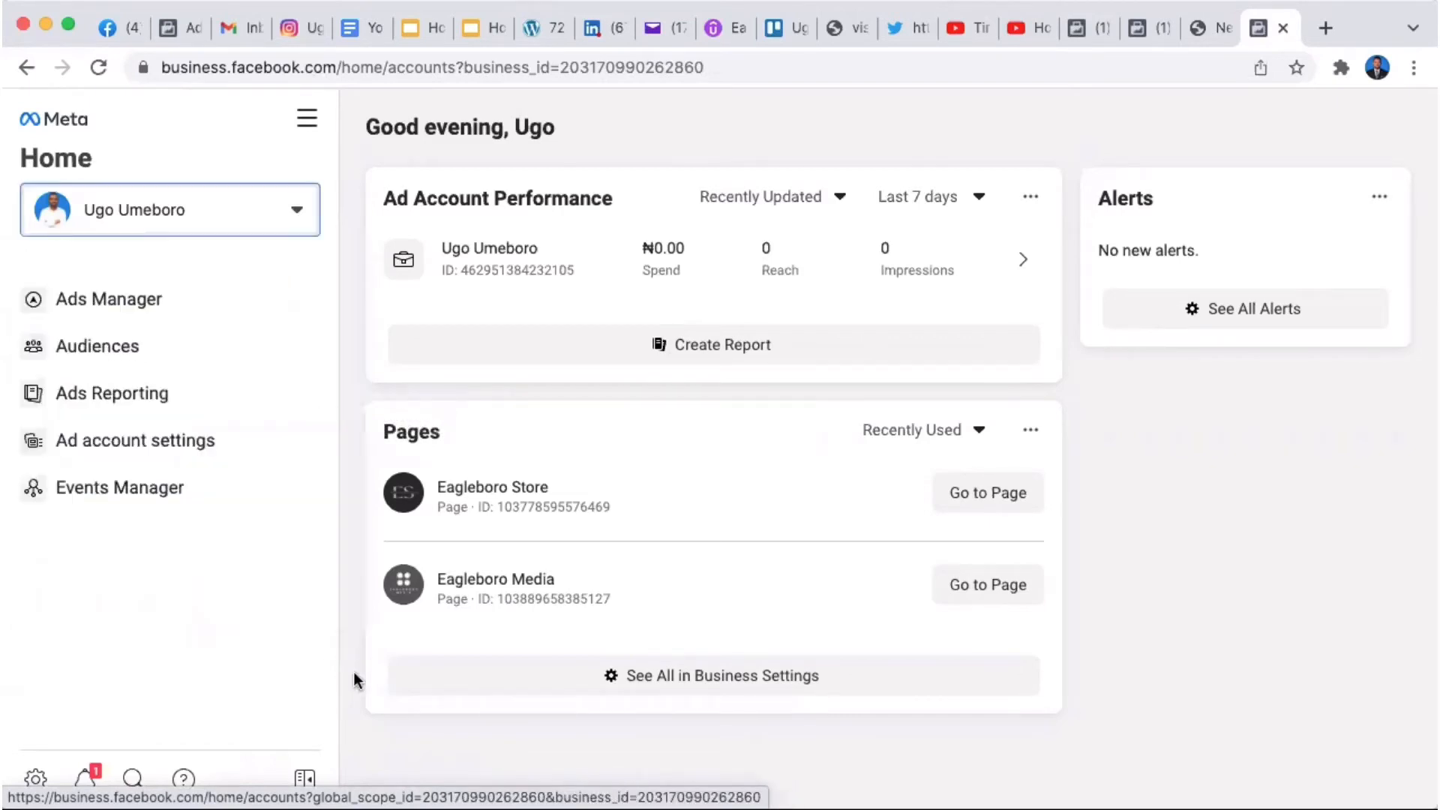
Step: Go from Ad account settings to the Business Settings Ad accounts page listing who has access
left_click(182, 444)
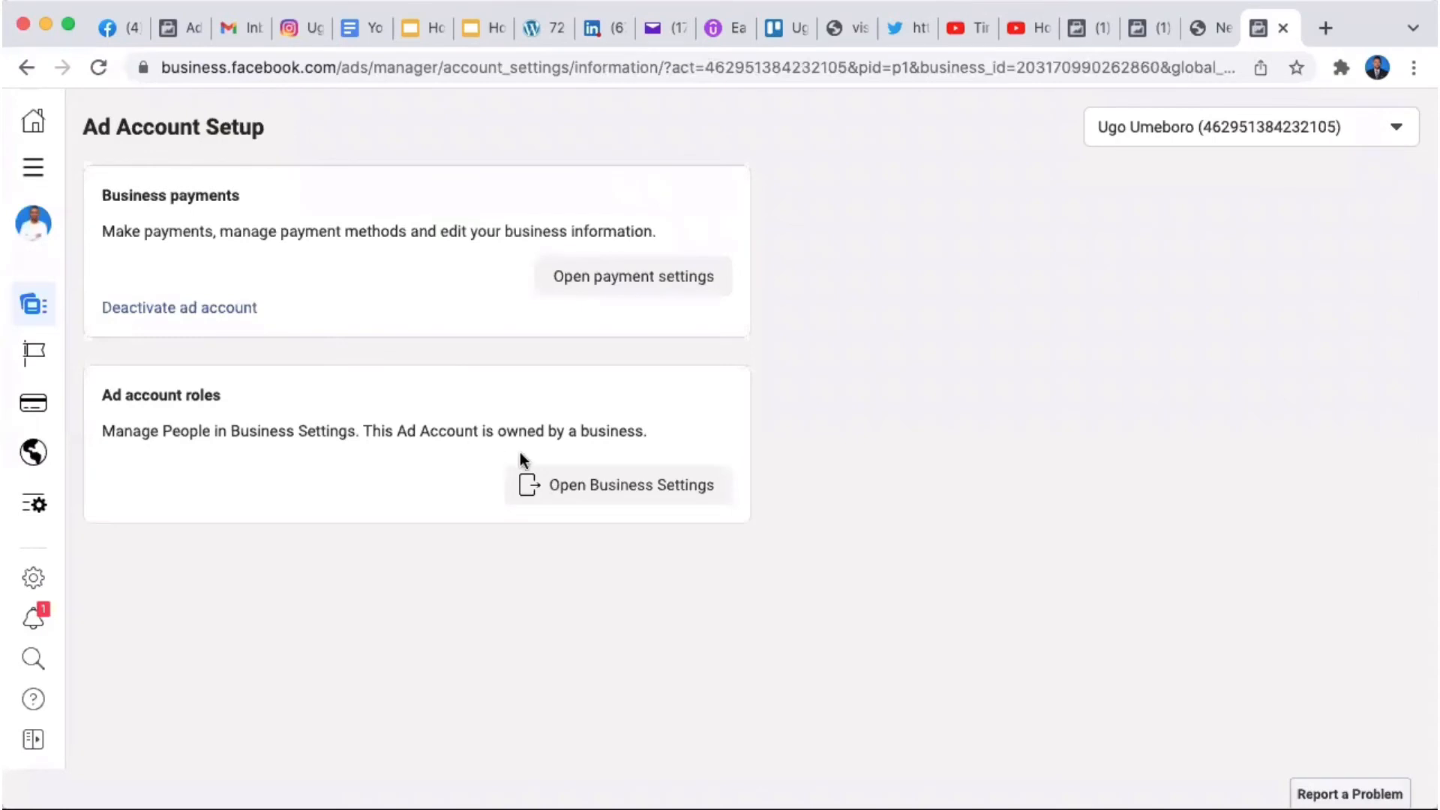
left_click(619, 486)
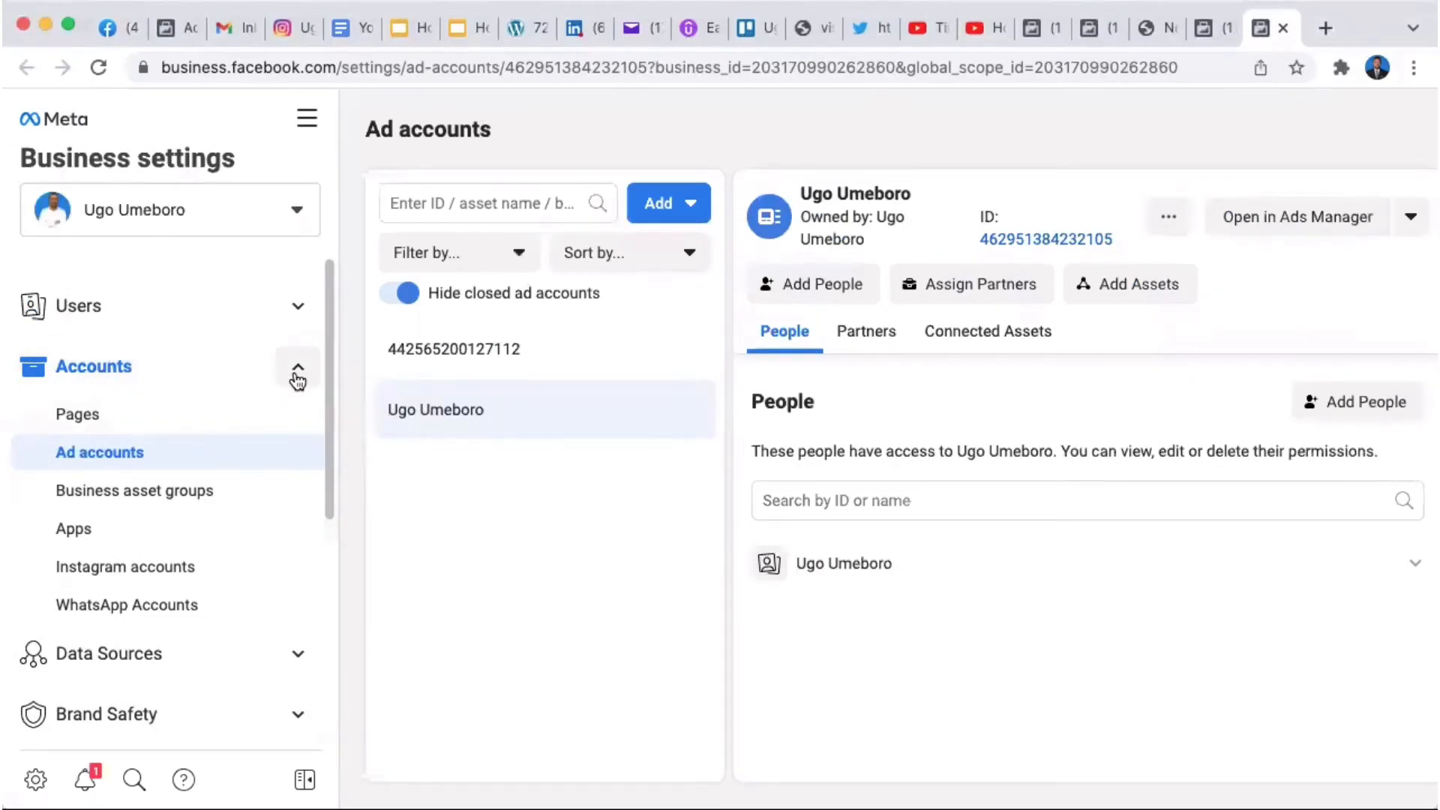
left_click(137, 455)
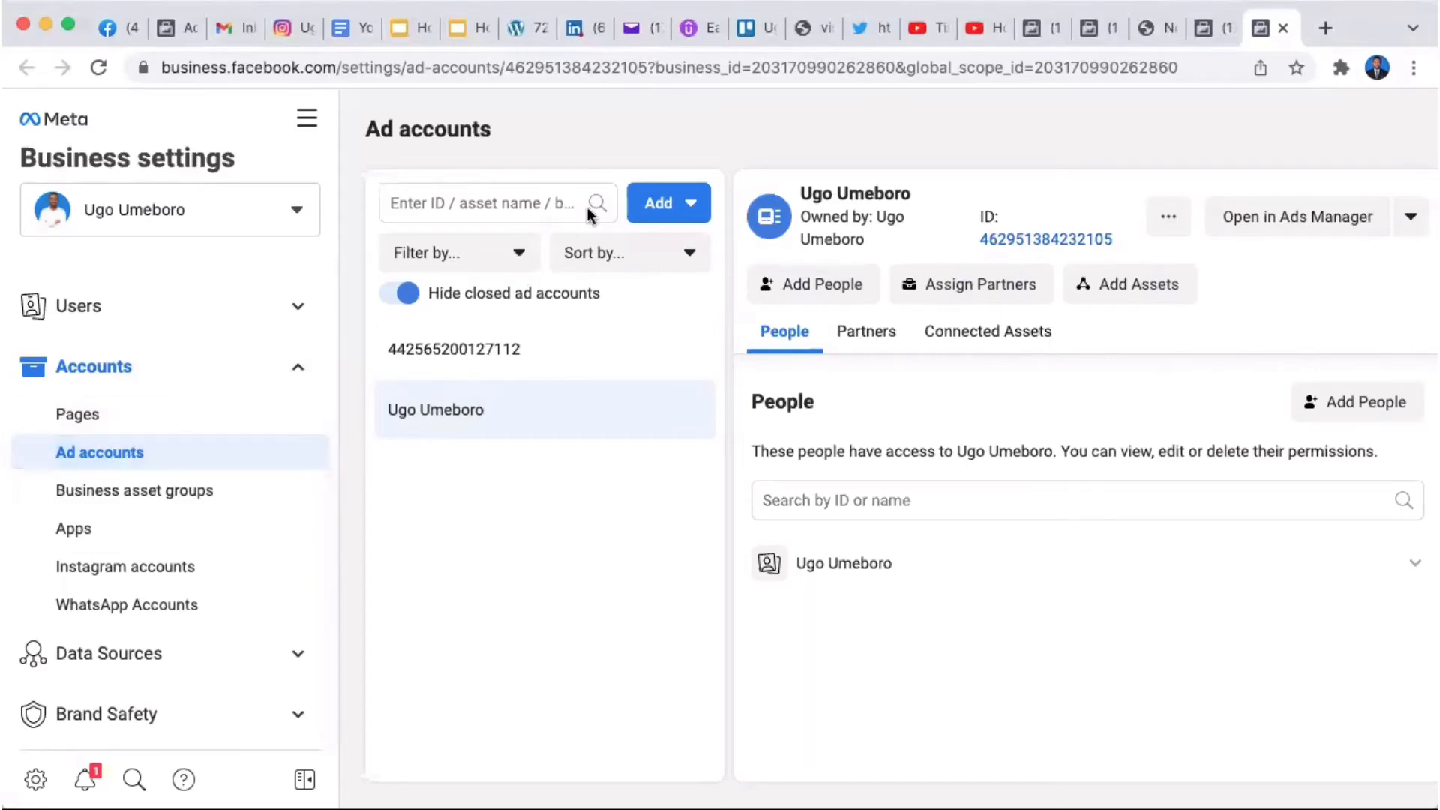
left_click(652, 205)
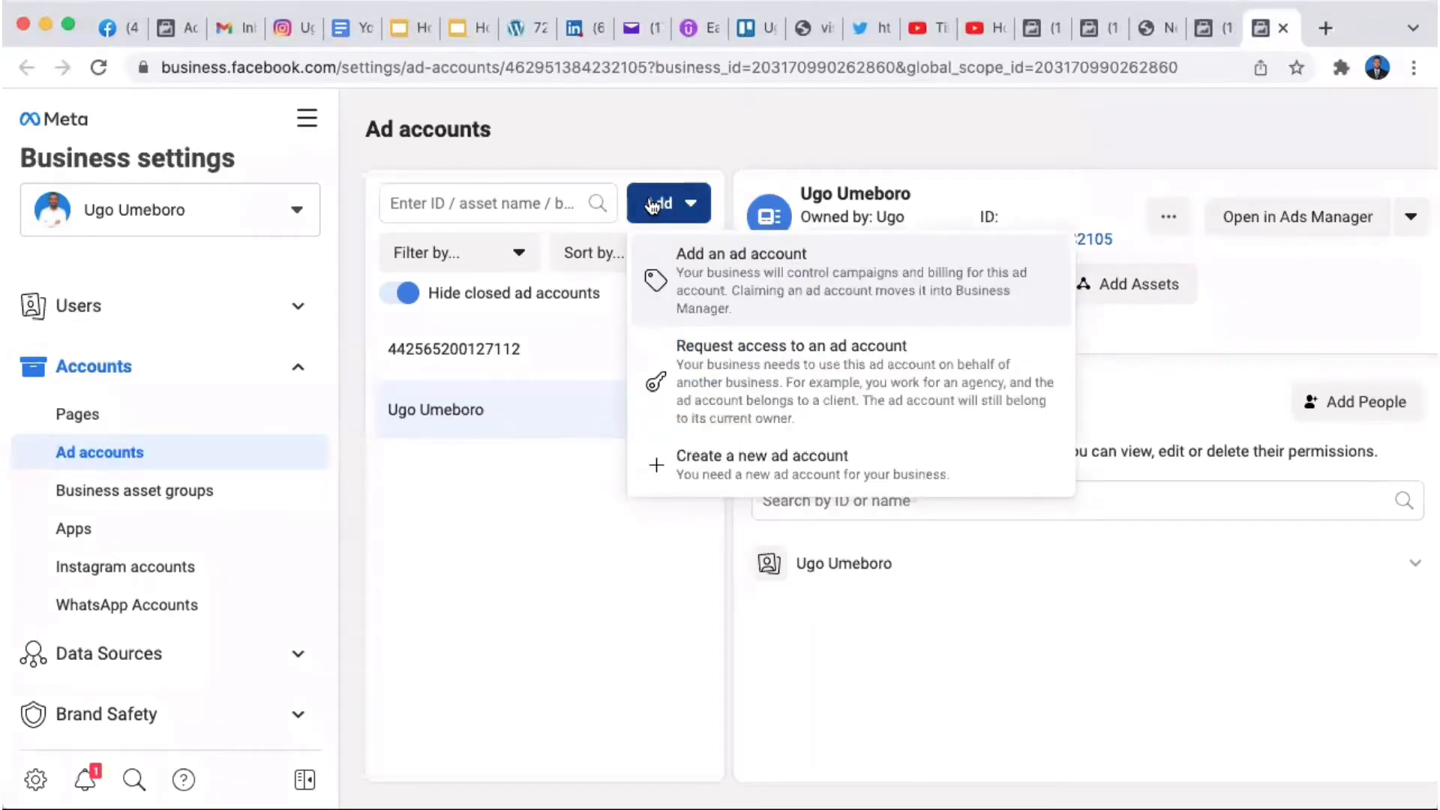
left_click(513, 505)
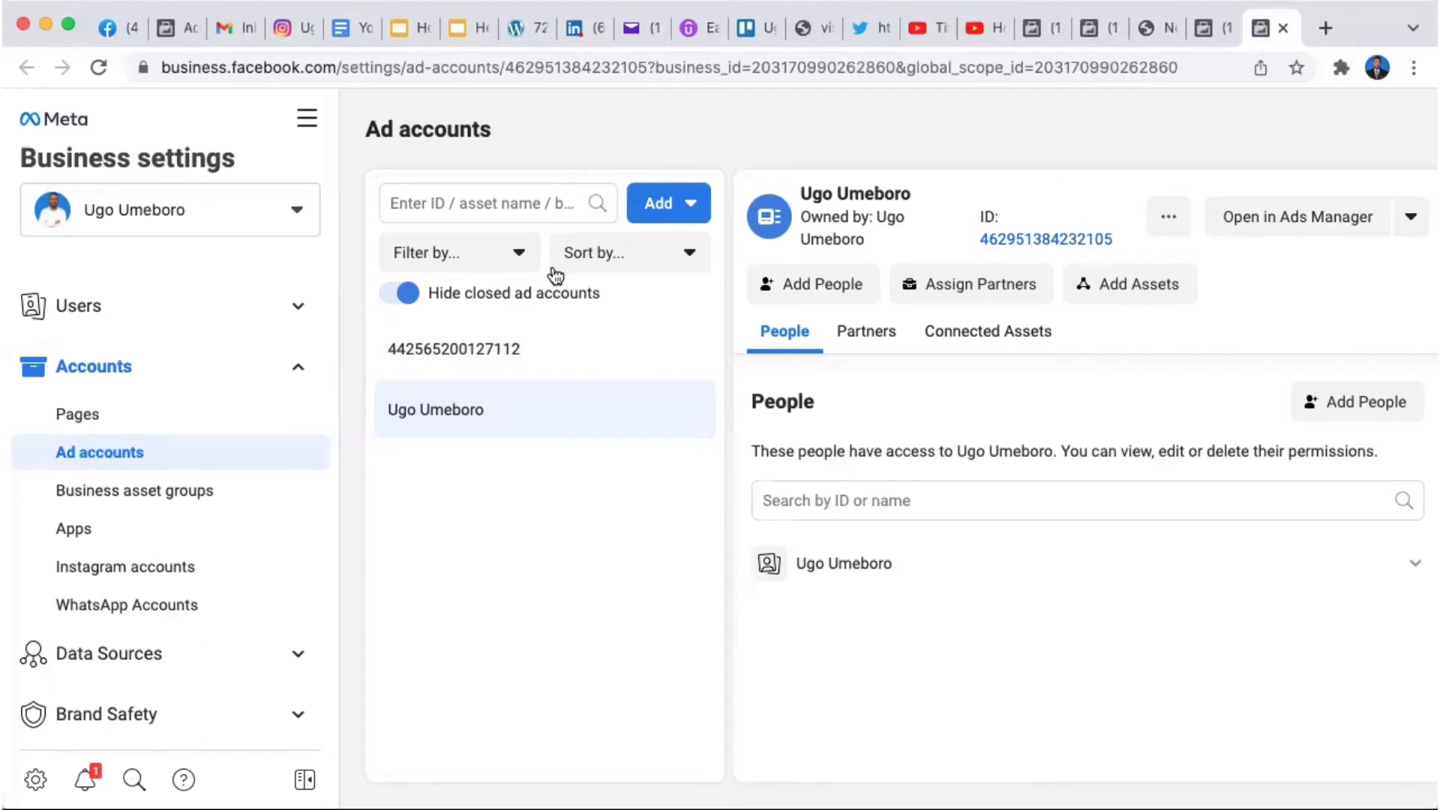
Step: Show the Add menu of options for adding an ad account
left_click(649, 208)
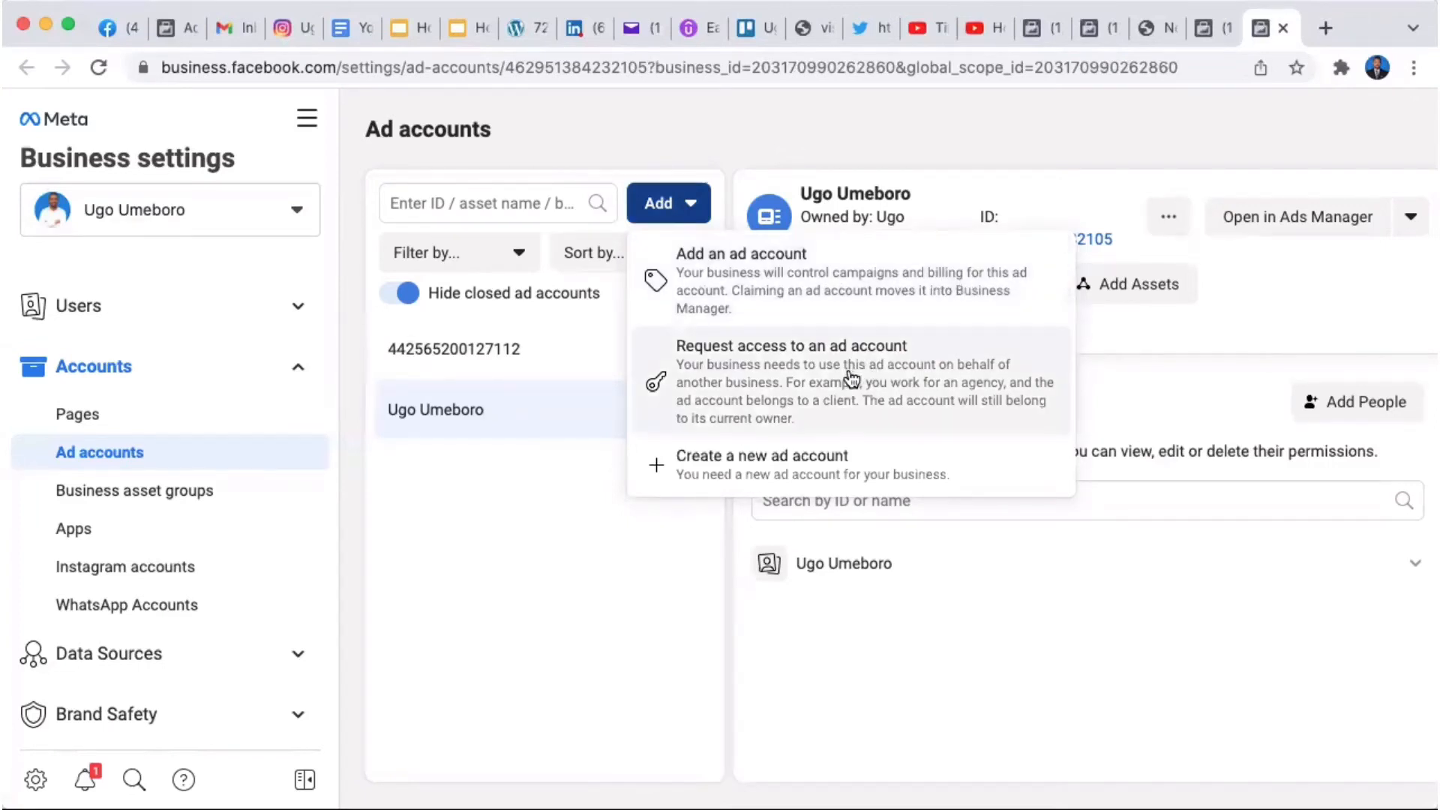
Step: Name the new ad account 'Eagleboro Media', keeping Africa/Lagos time zone and NGN currency
left_click(801, 466)
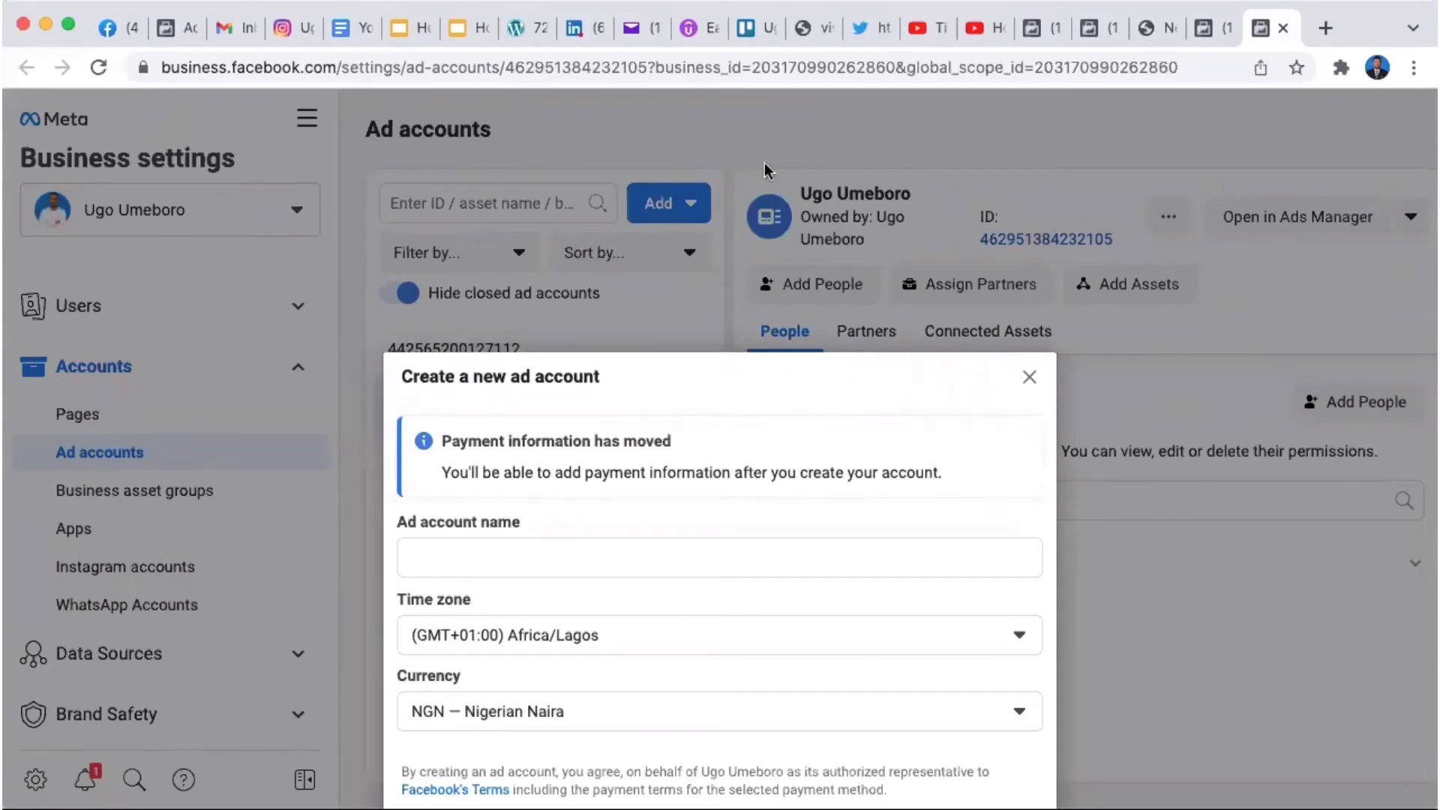
triple_click(696, 379)
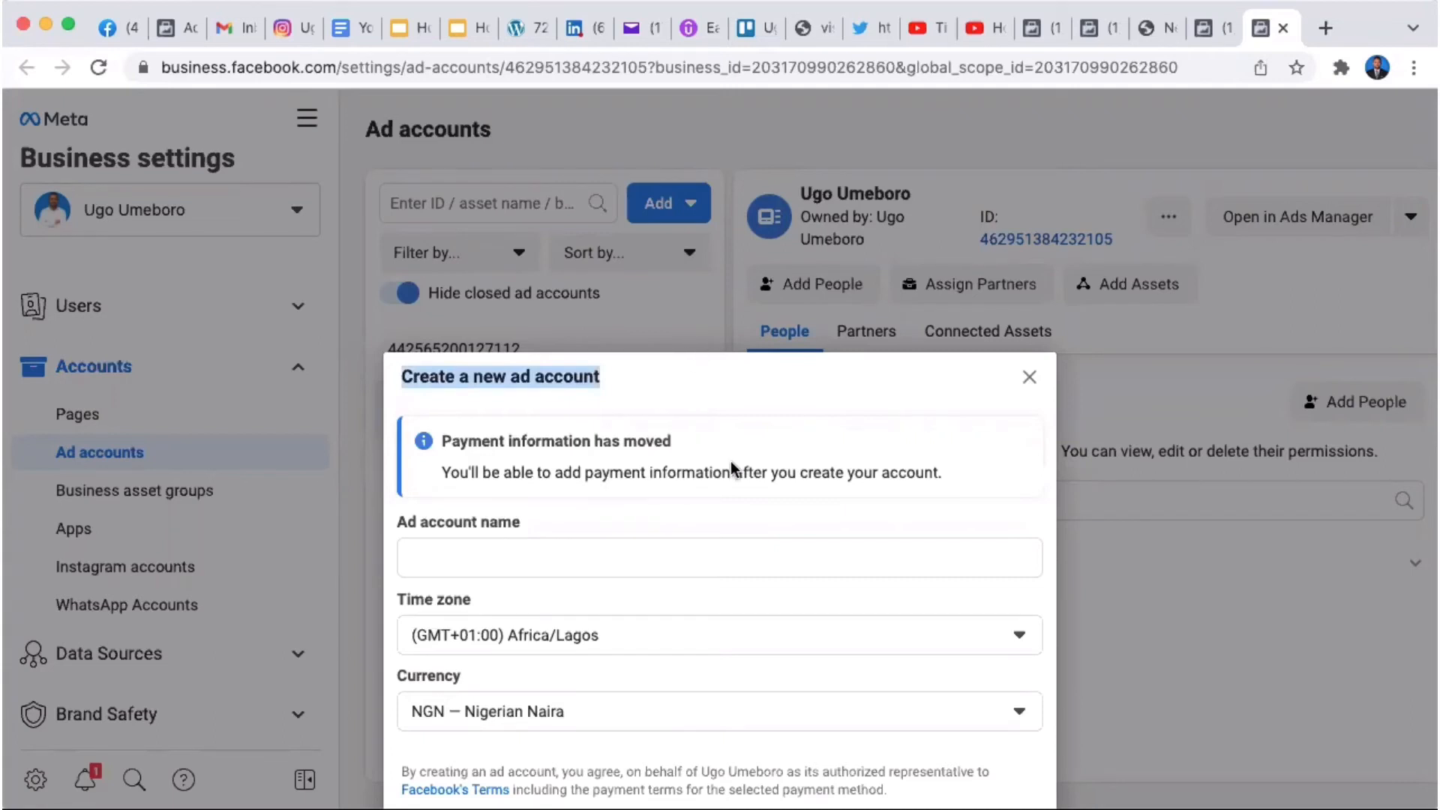
left_click(568, 556)
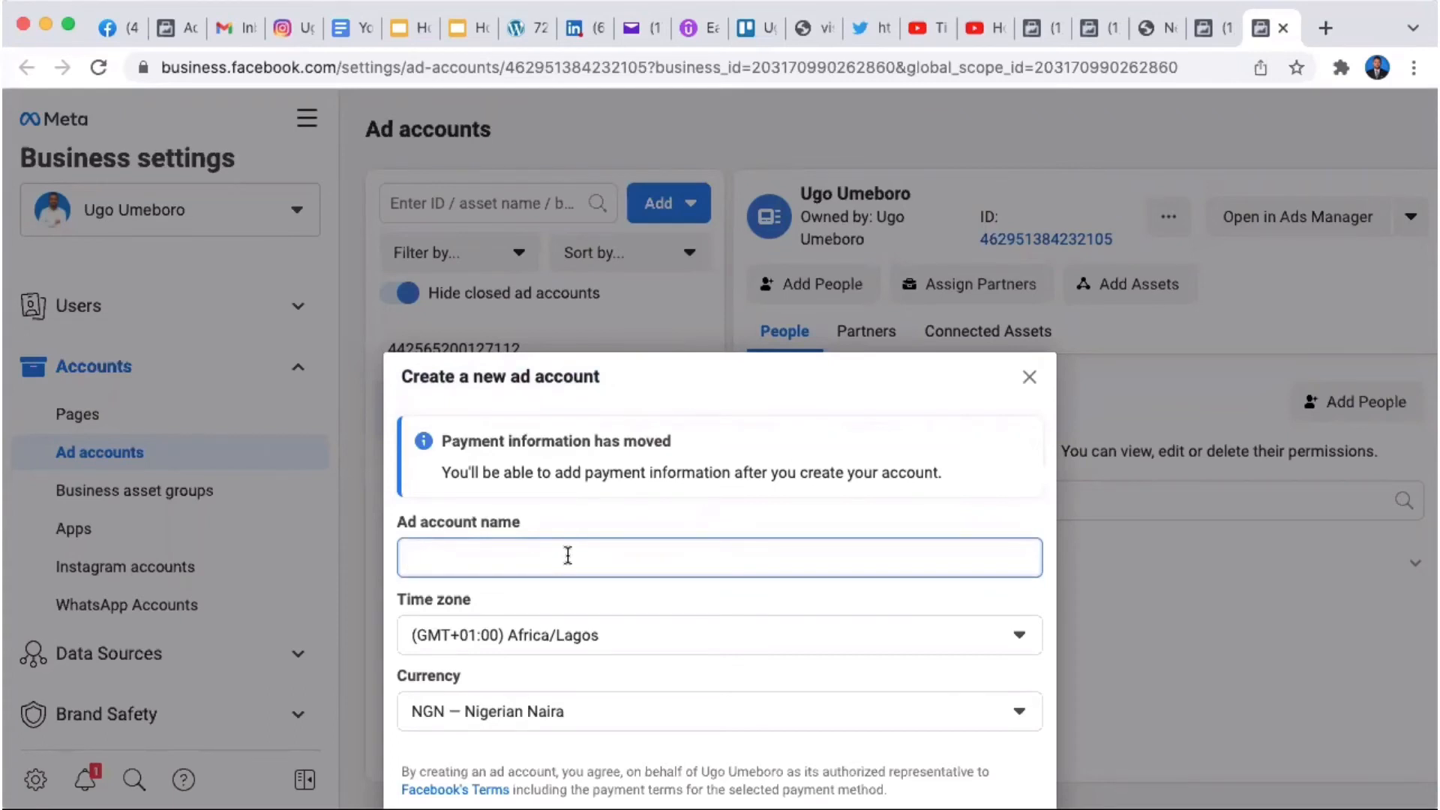
type("Eagle")
type("boro Med")
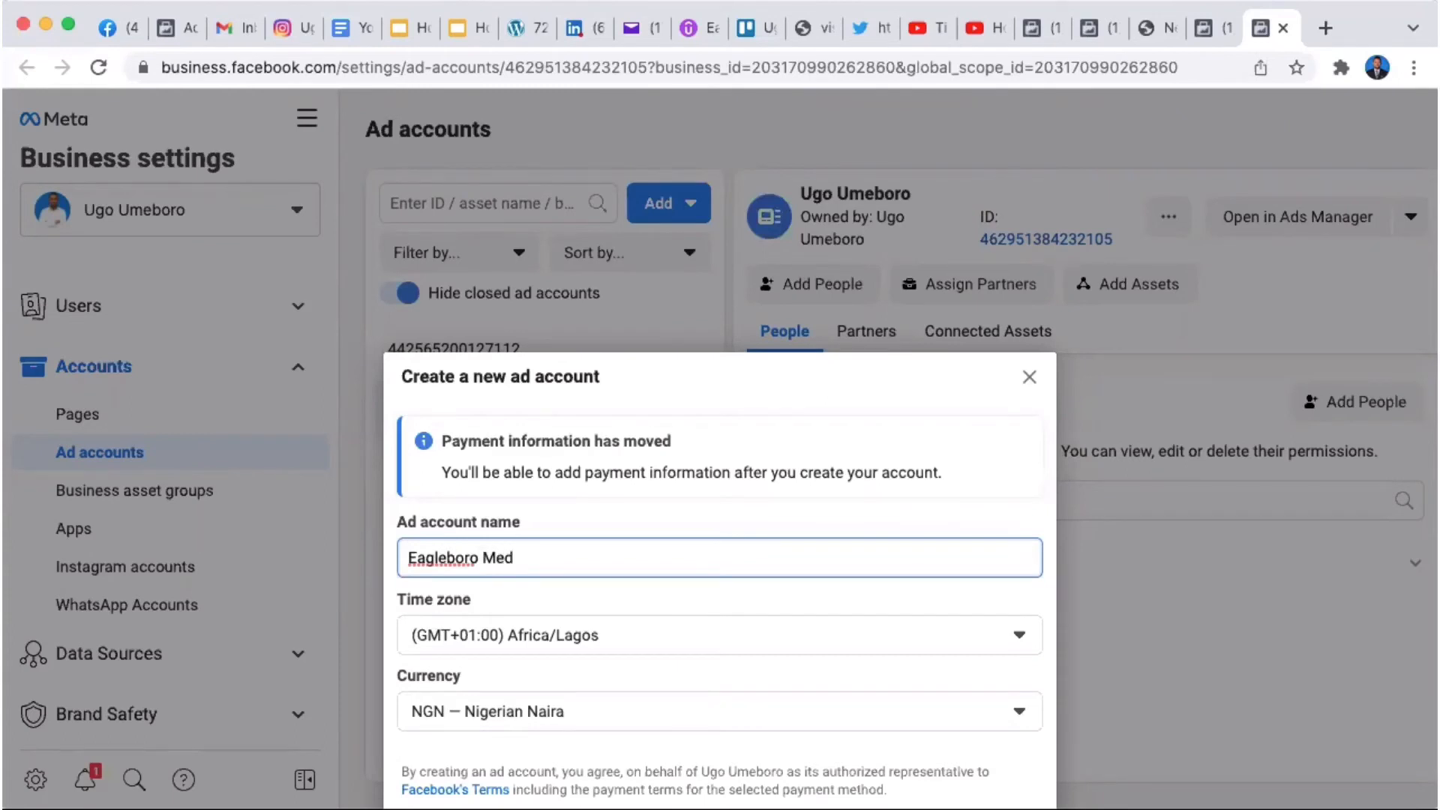
type("ia")
left_click(1165, 600)
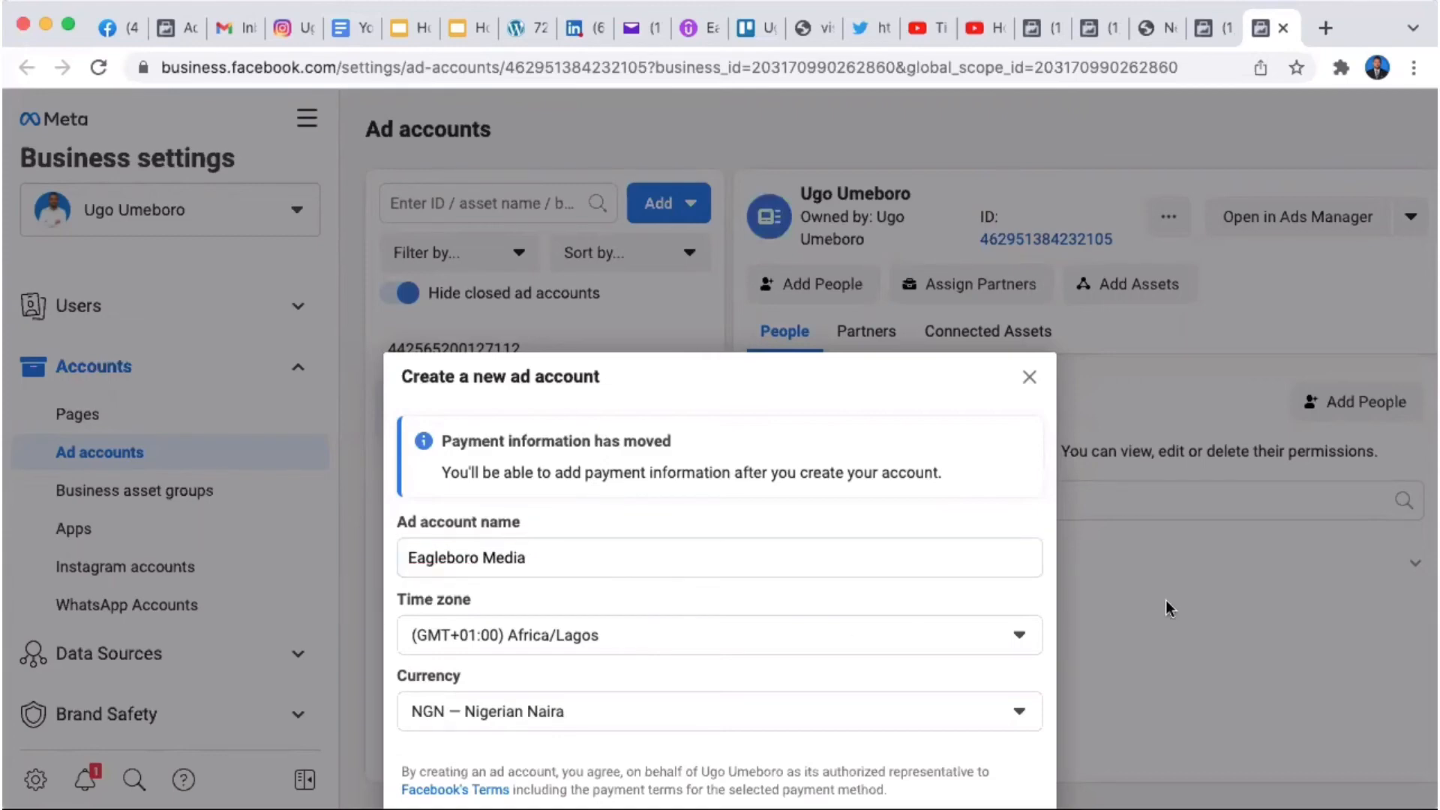
scroll(1165, 600, "down", 3)
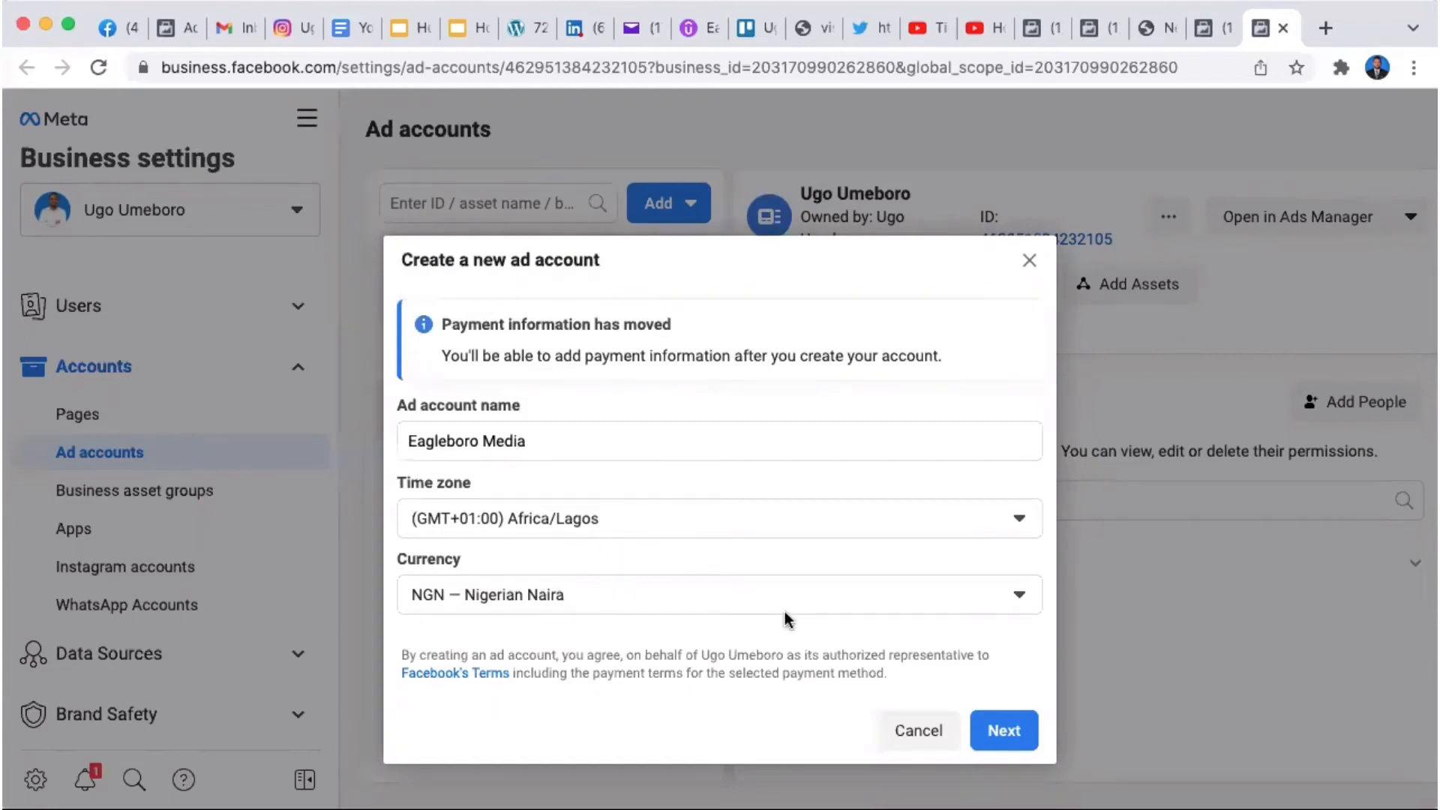
left_click(1018, 600)
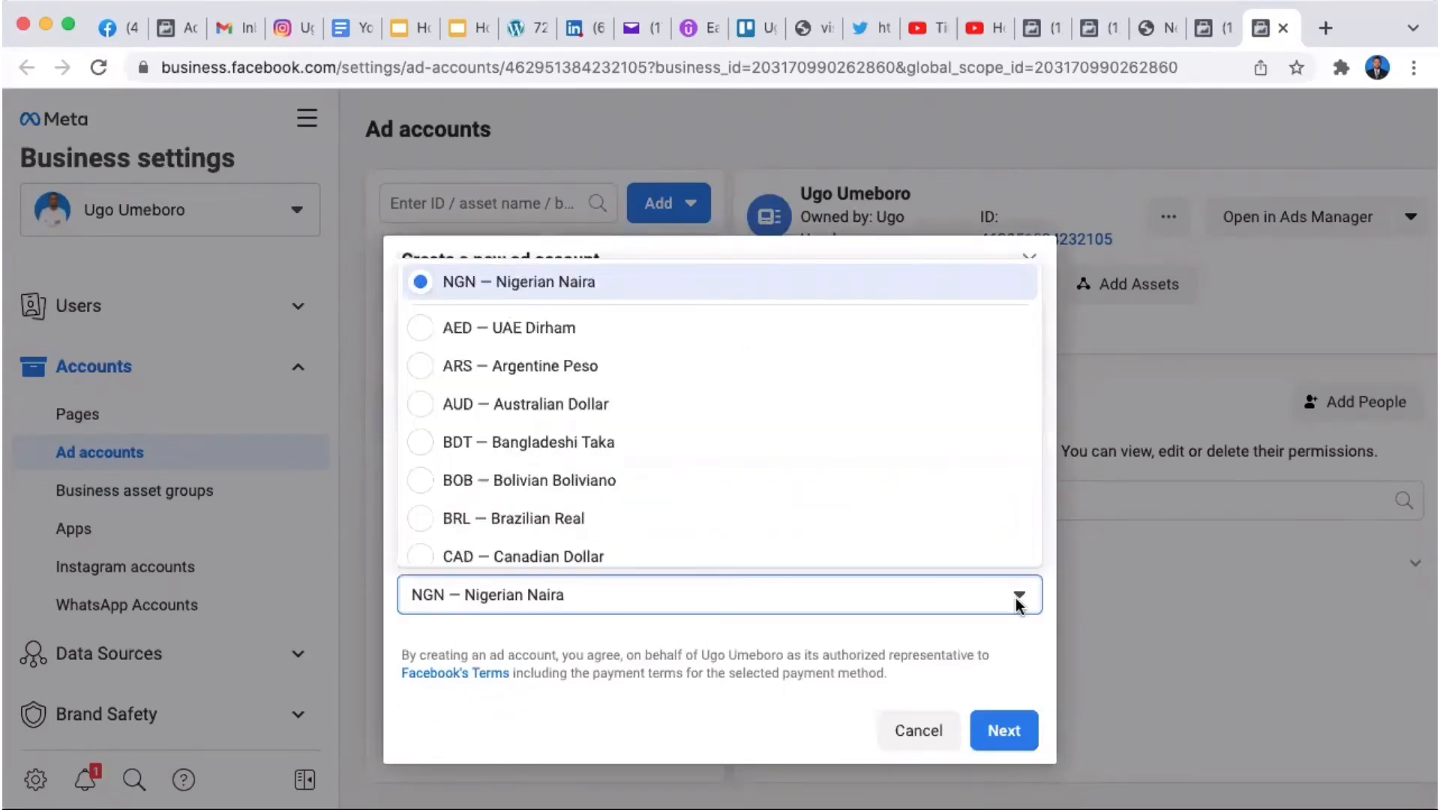
left_click(1018, 600)
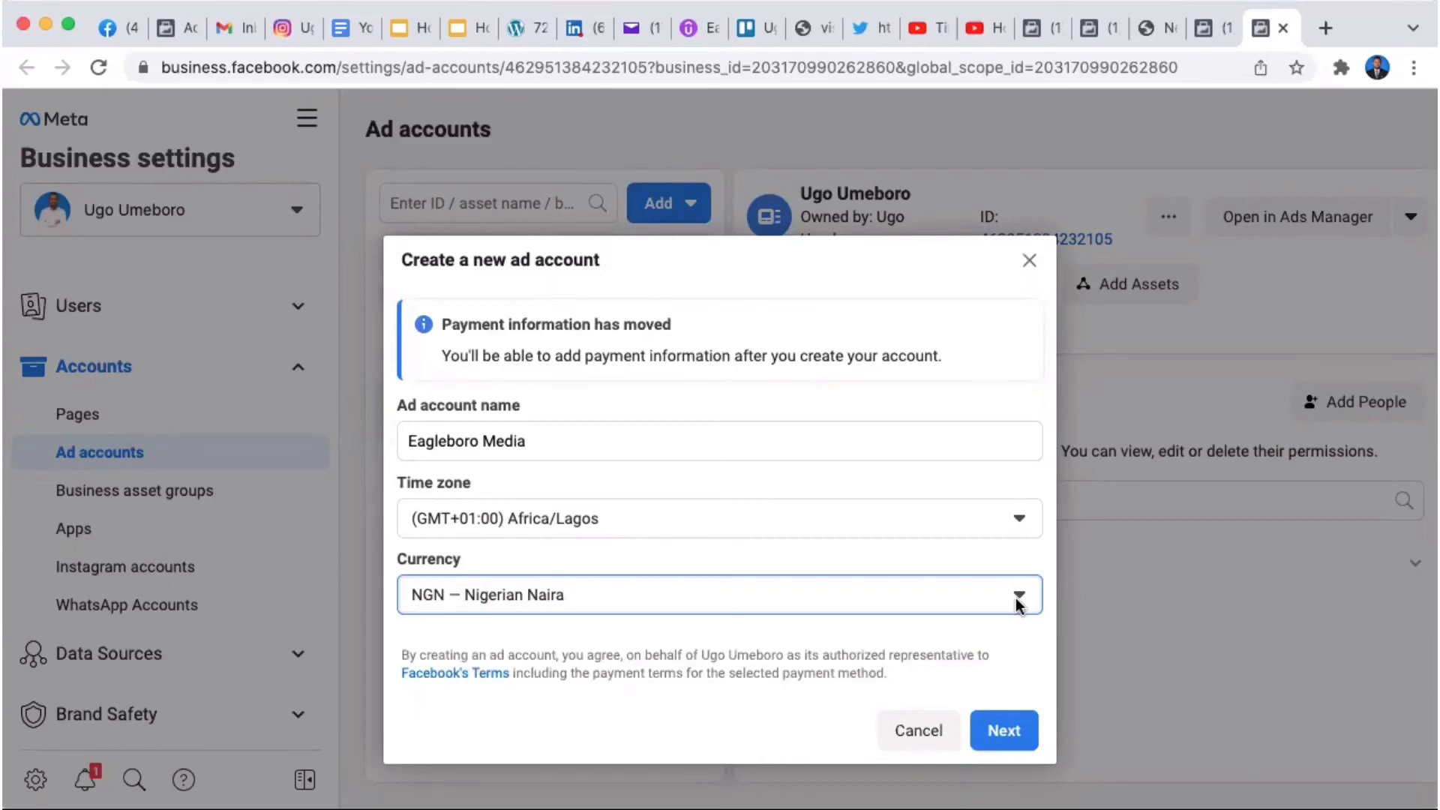
left_click(1004, 749)
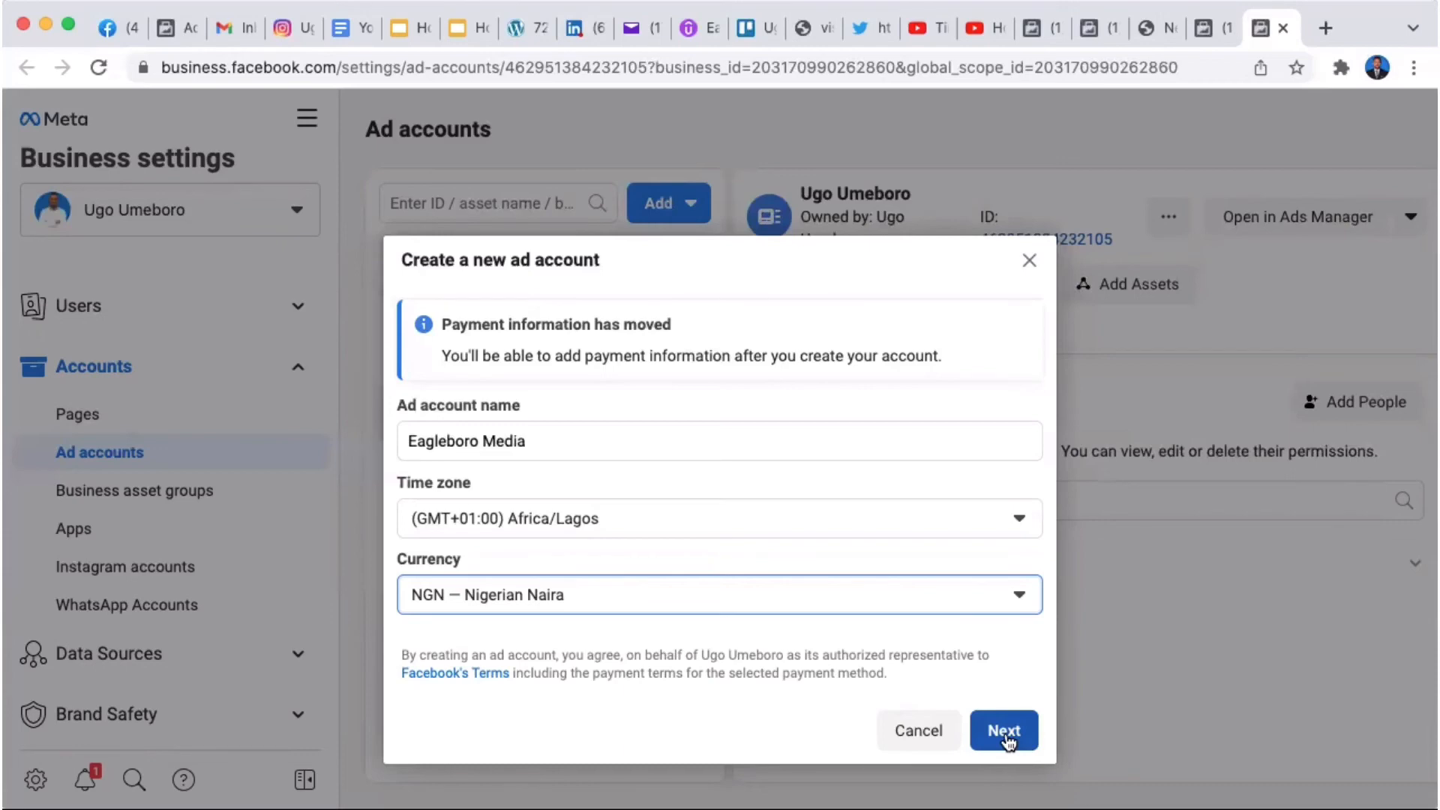
Step: Create the Eagleboro Media ad account for My business
left_click(1005, 737)
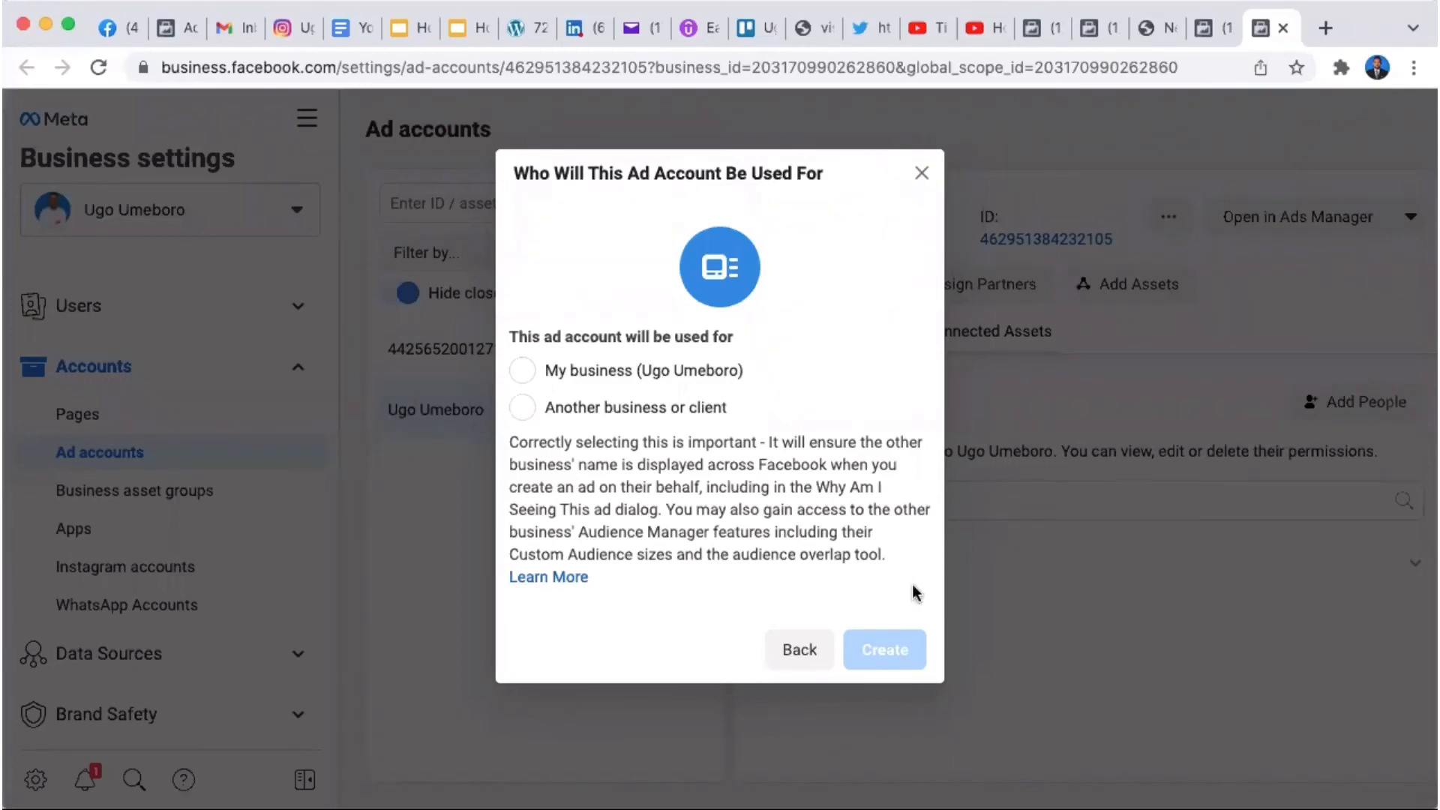
left_click(524, 371)
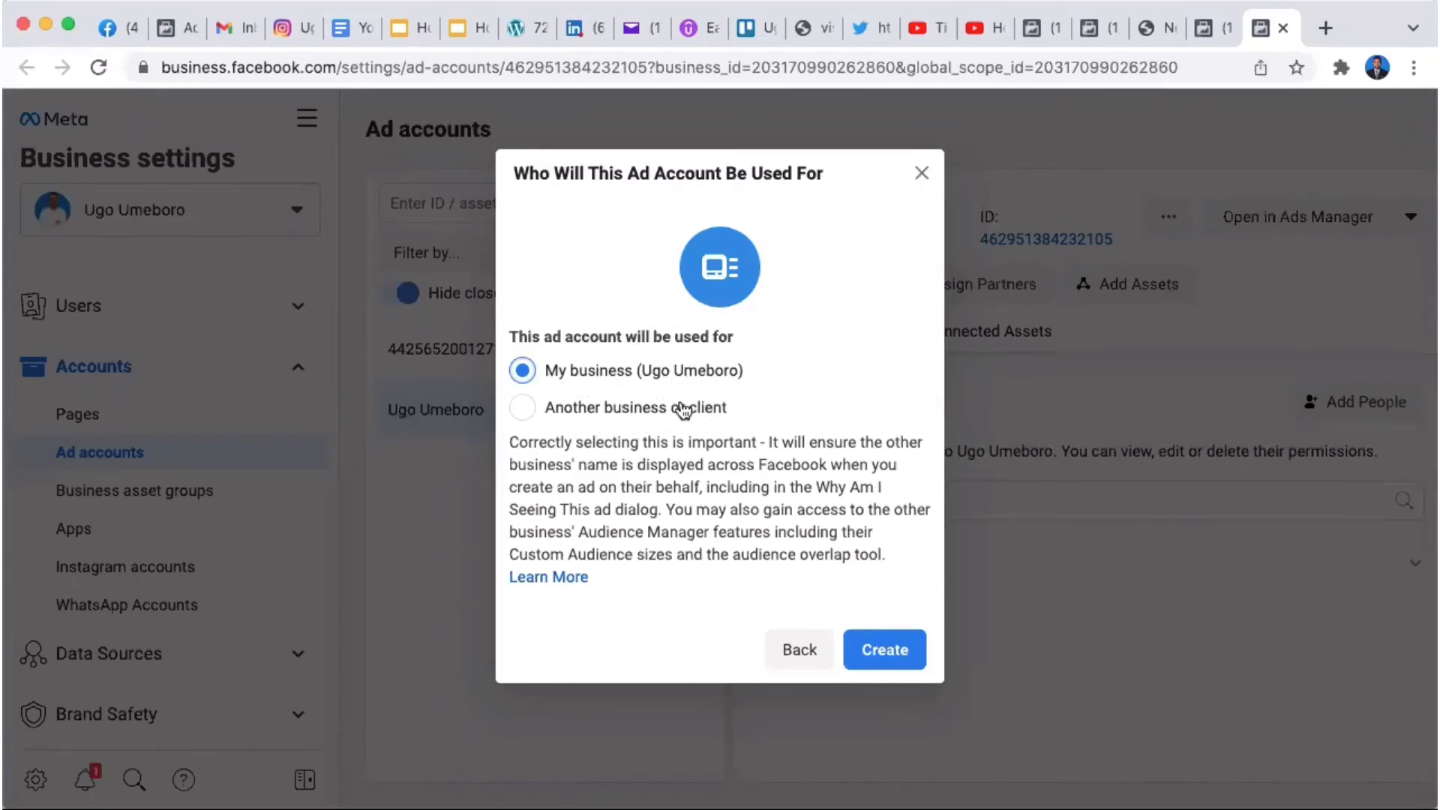
left_click(876, 650)
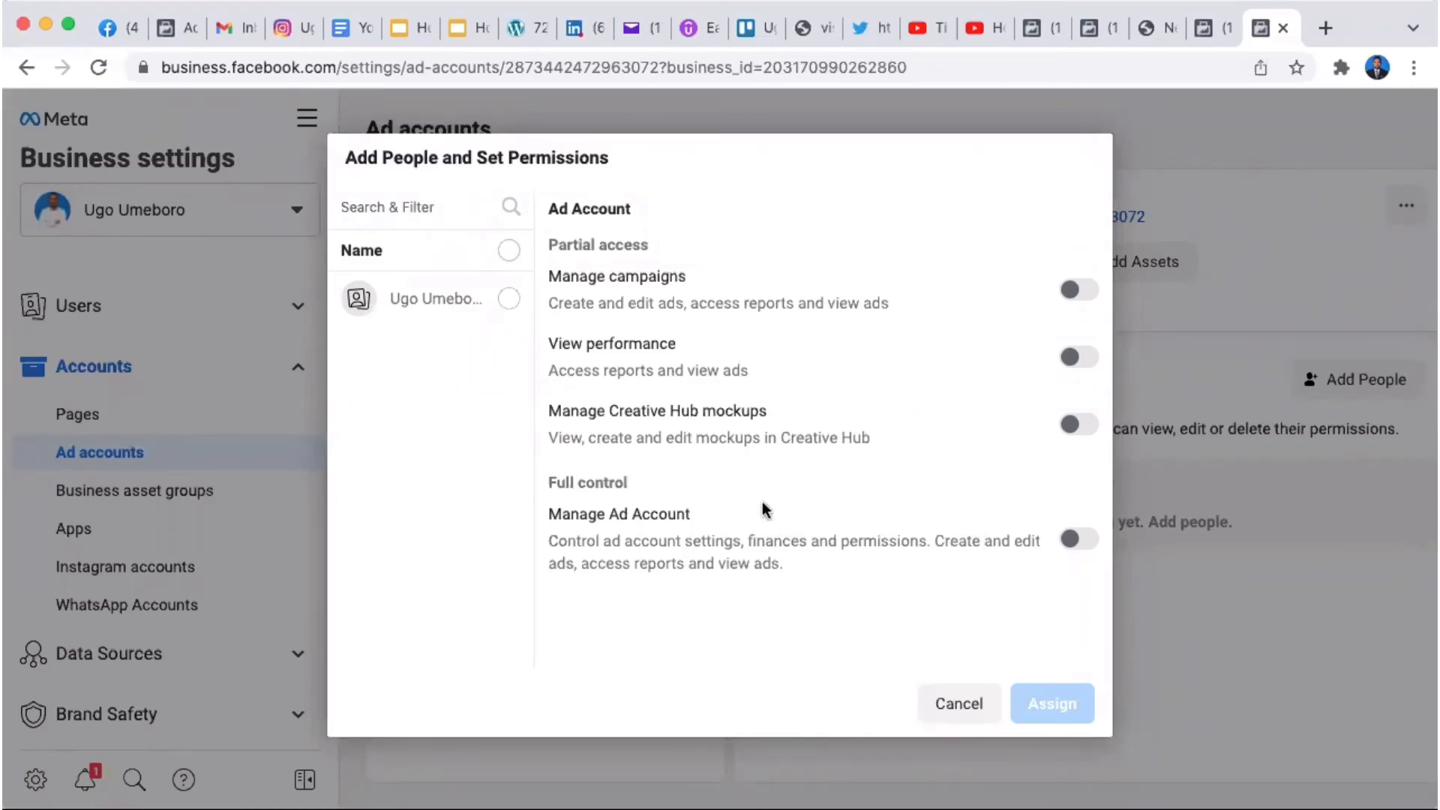
Step: Assign the selected person Manage Ad Account (Full control) on Eagleboro Media
left_click(509, 299)
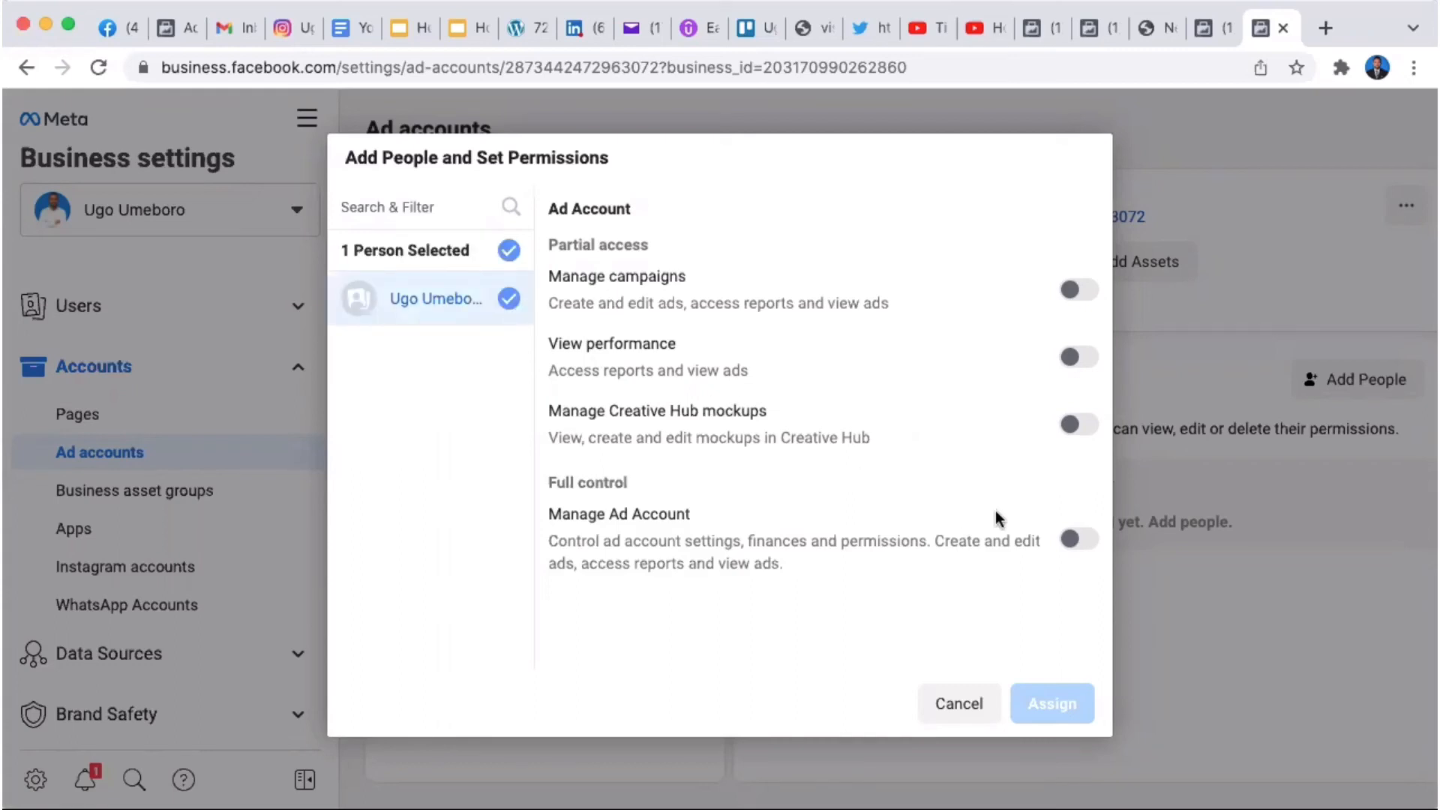
left_click(1083, 539)
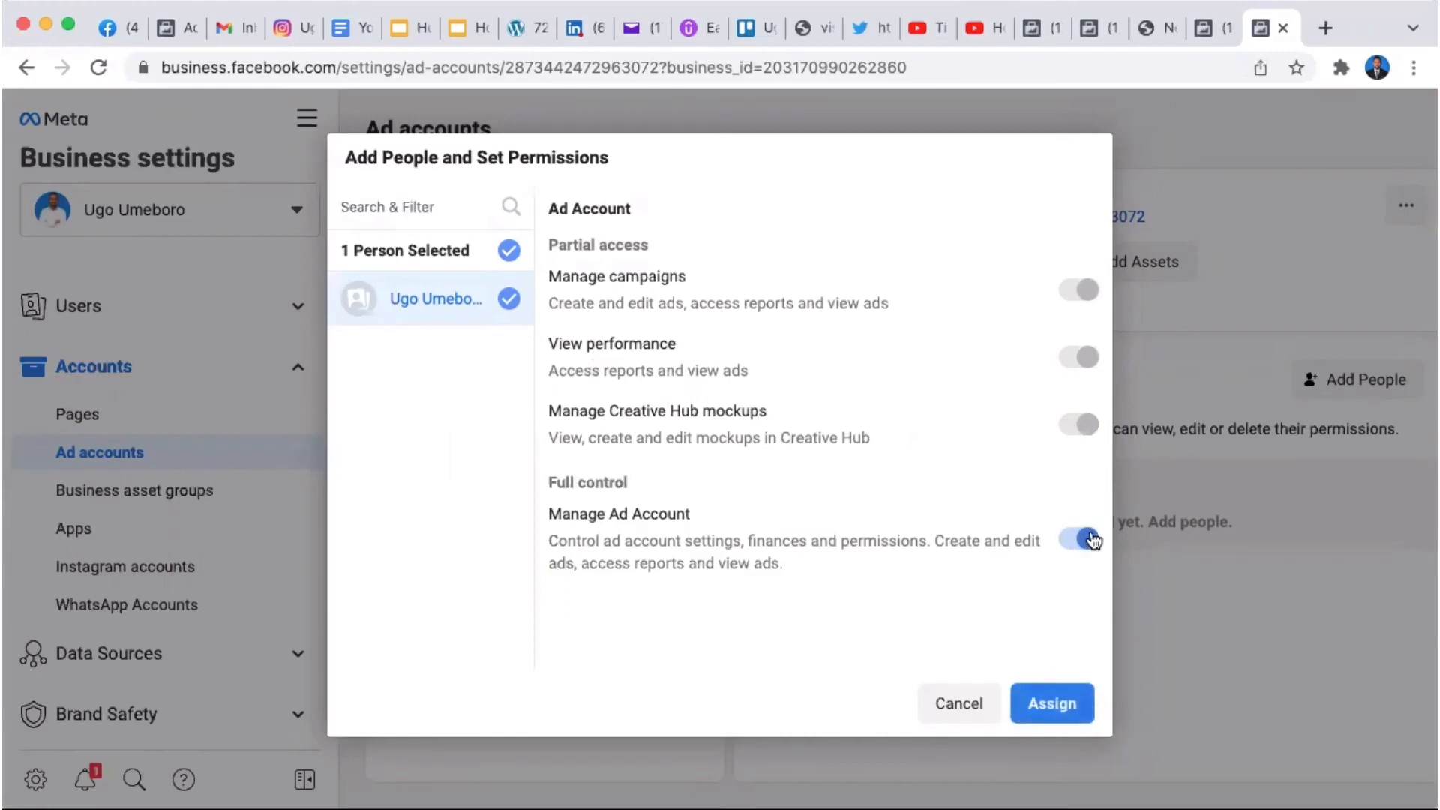
left_click(1054, 698)
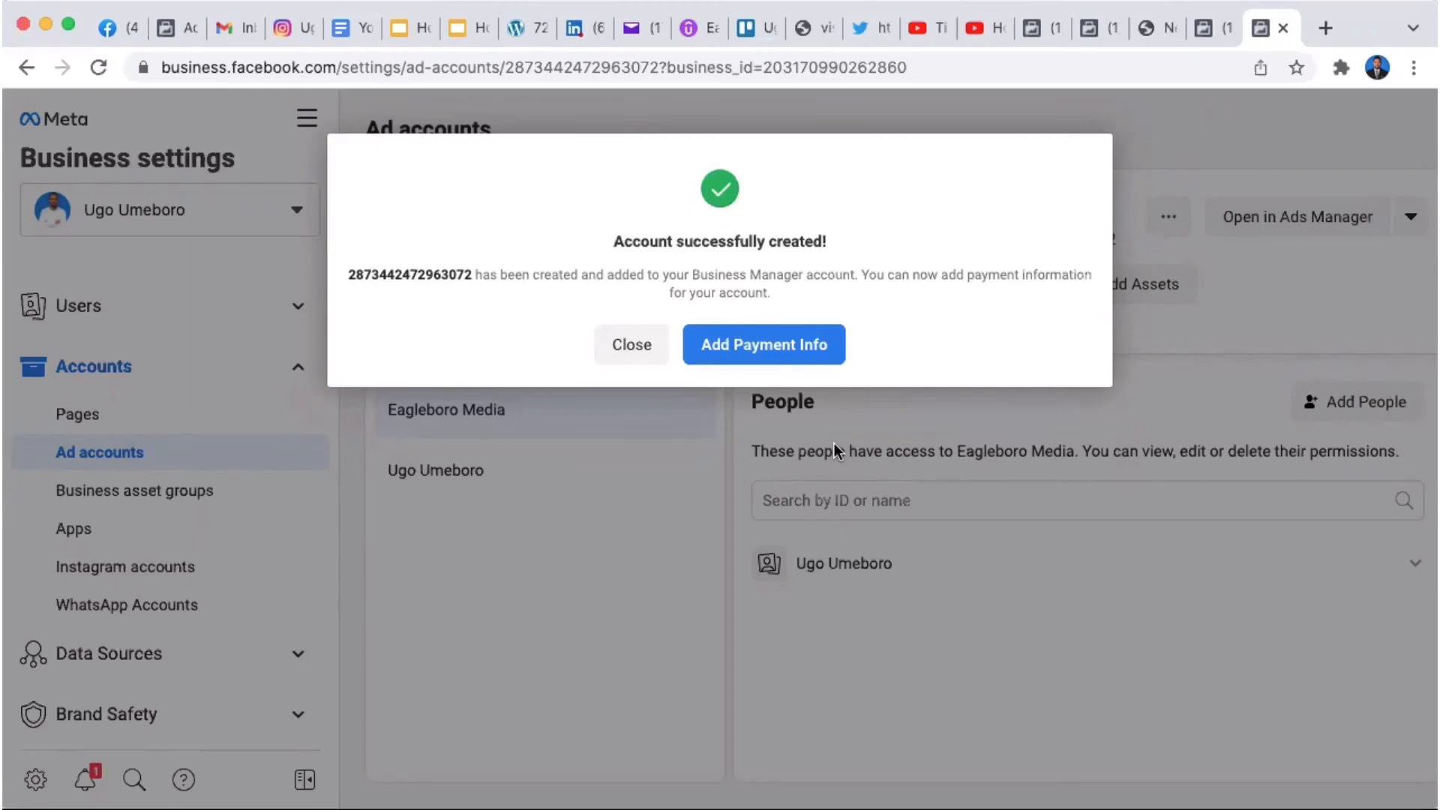
Step: Begin payment info with Nigeria, Nigerian Naira and Lagos time zone, then reach the payment method choice
left_click(788, 345)
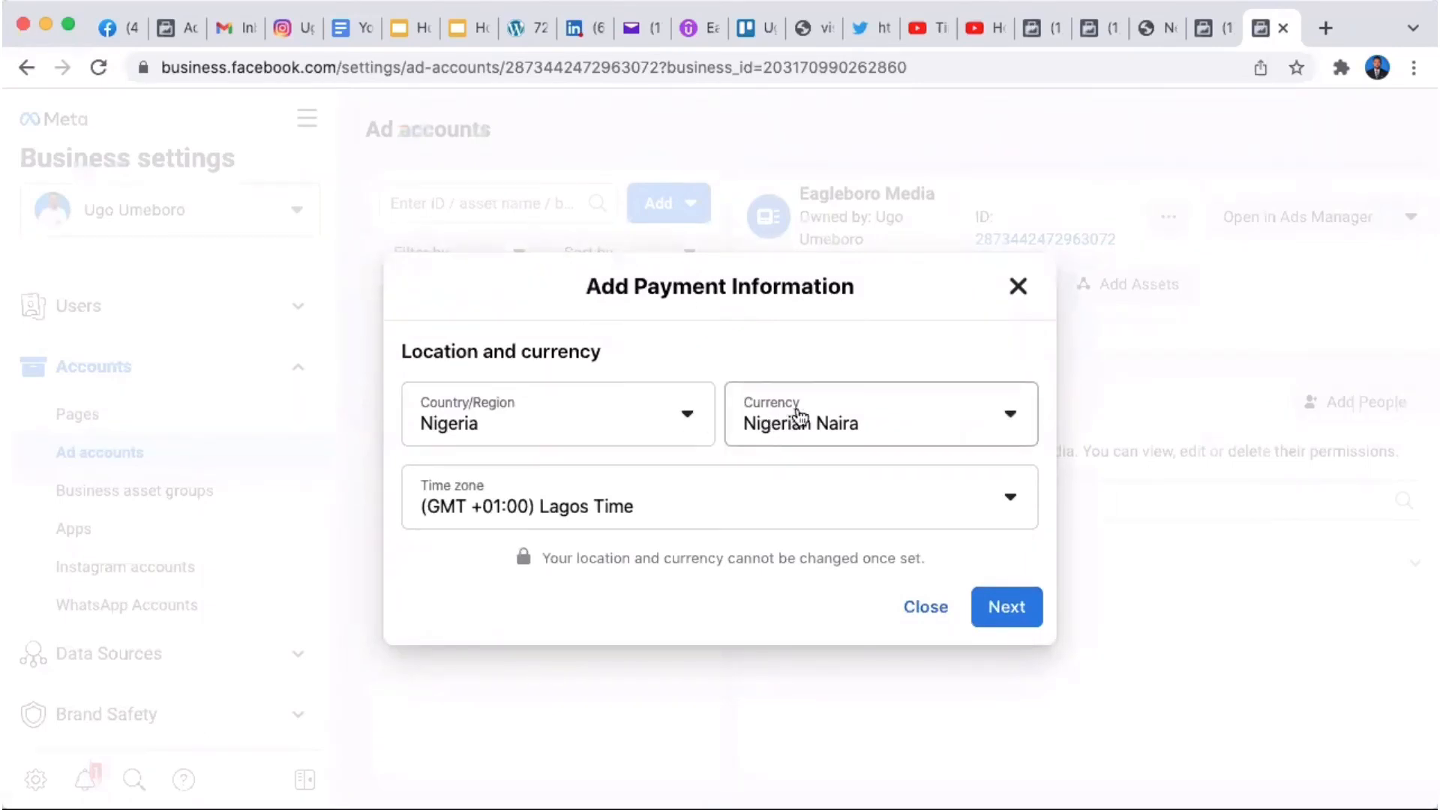
left_click(1010, 416)
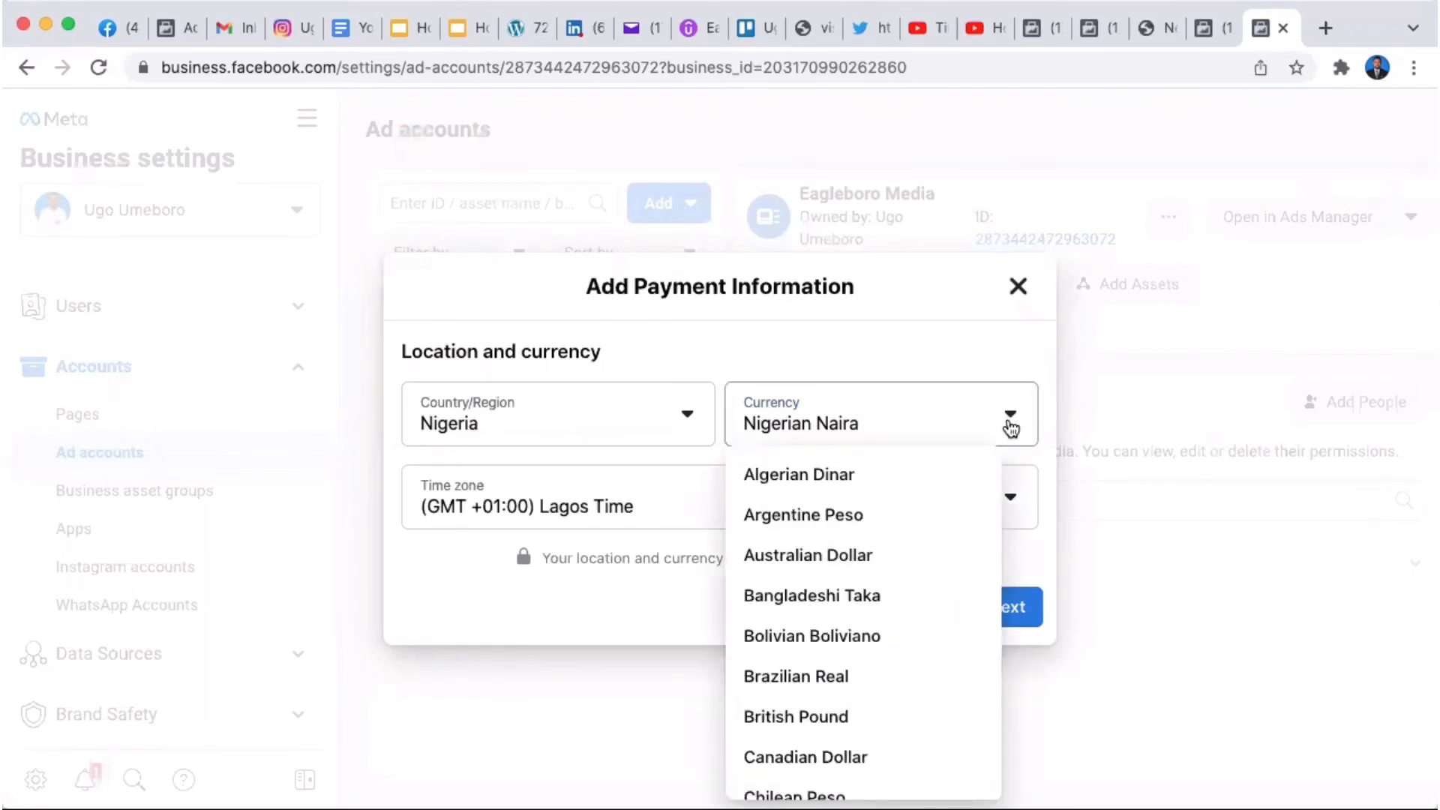
left_click(1044, 376)
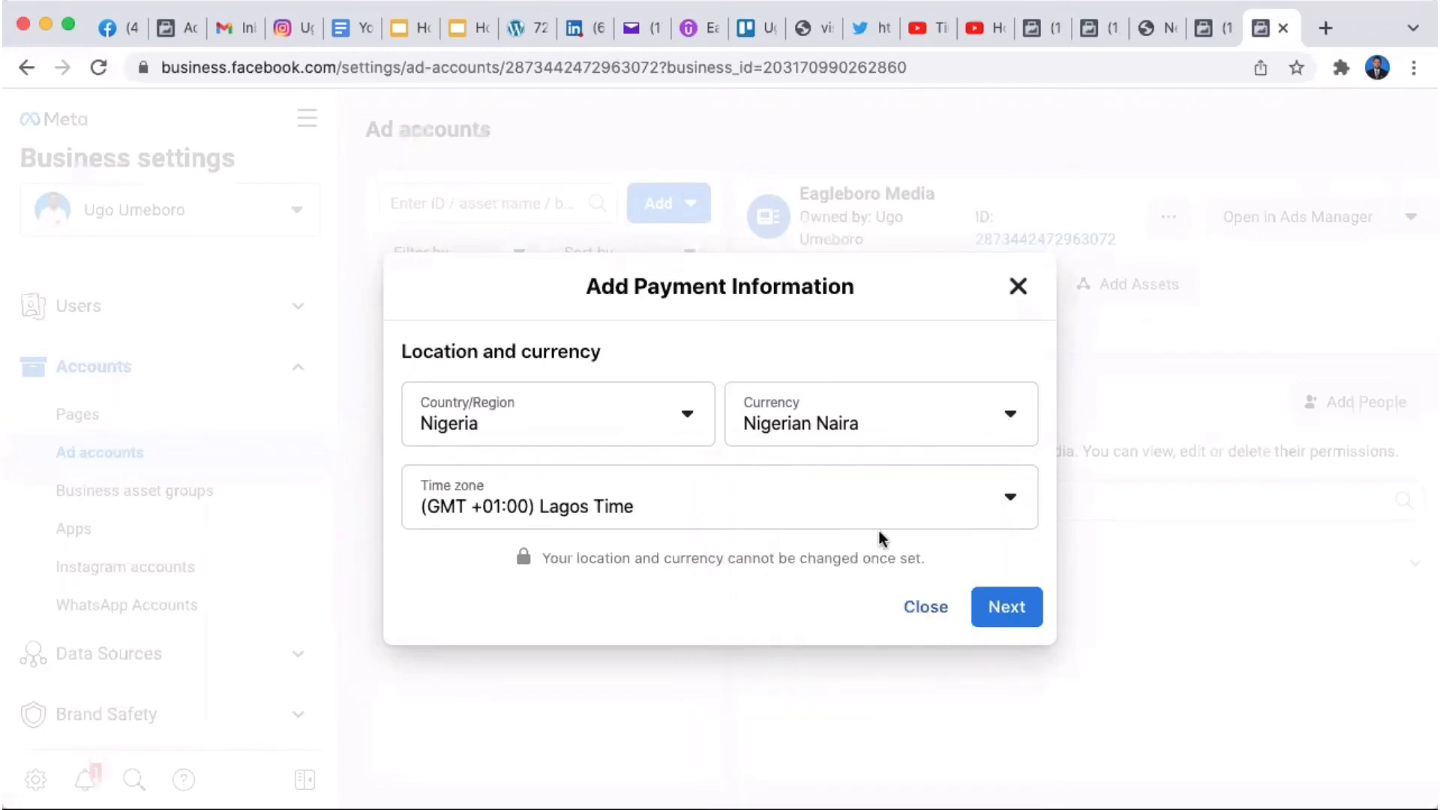
left_click(993, 601)
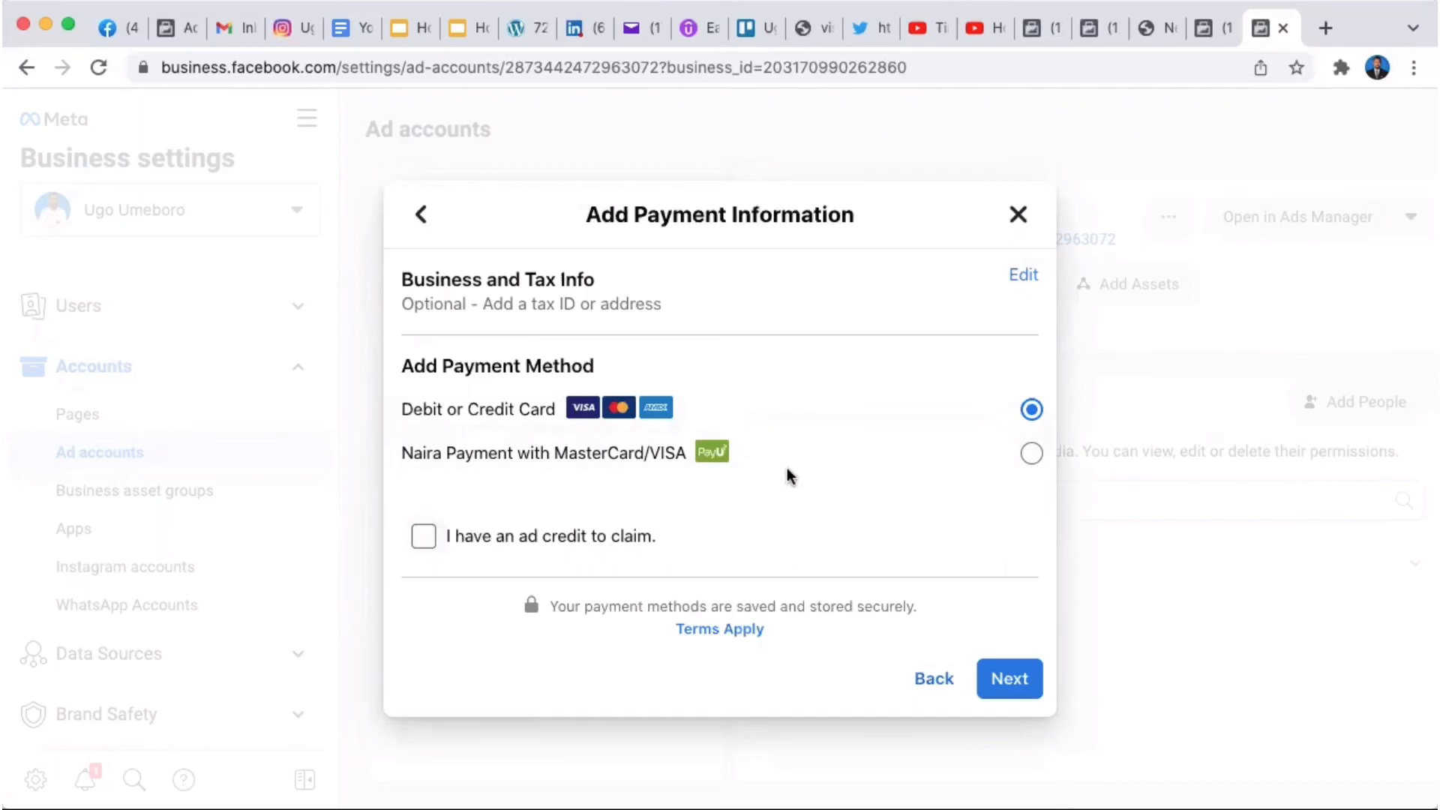
Step: Look over the debit or credit card form, then close it without saving
left_click(1004, 679)
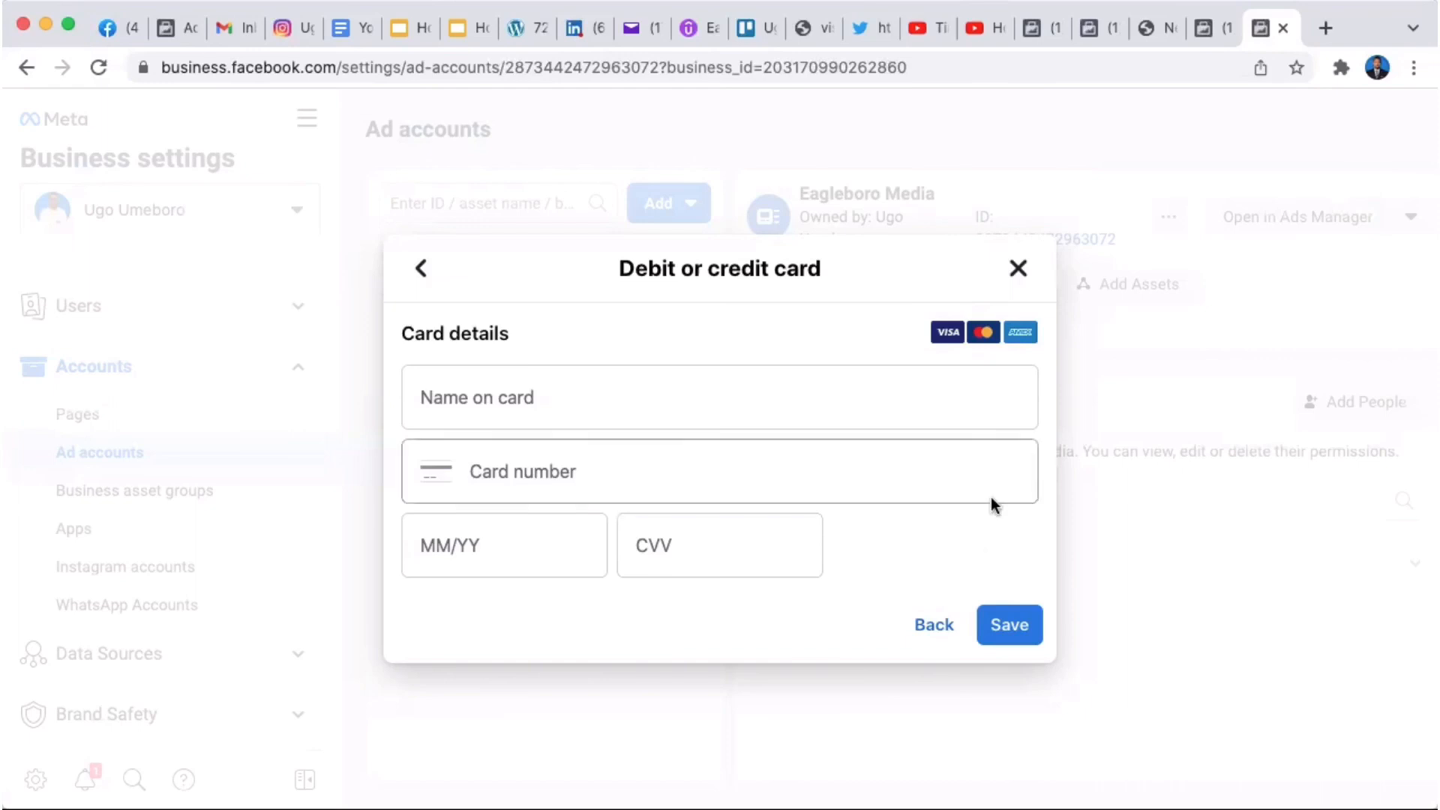
left_click(1018, 272)
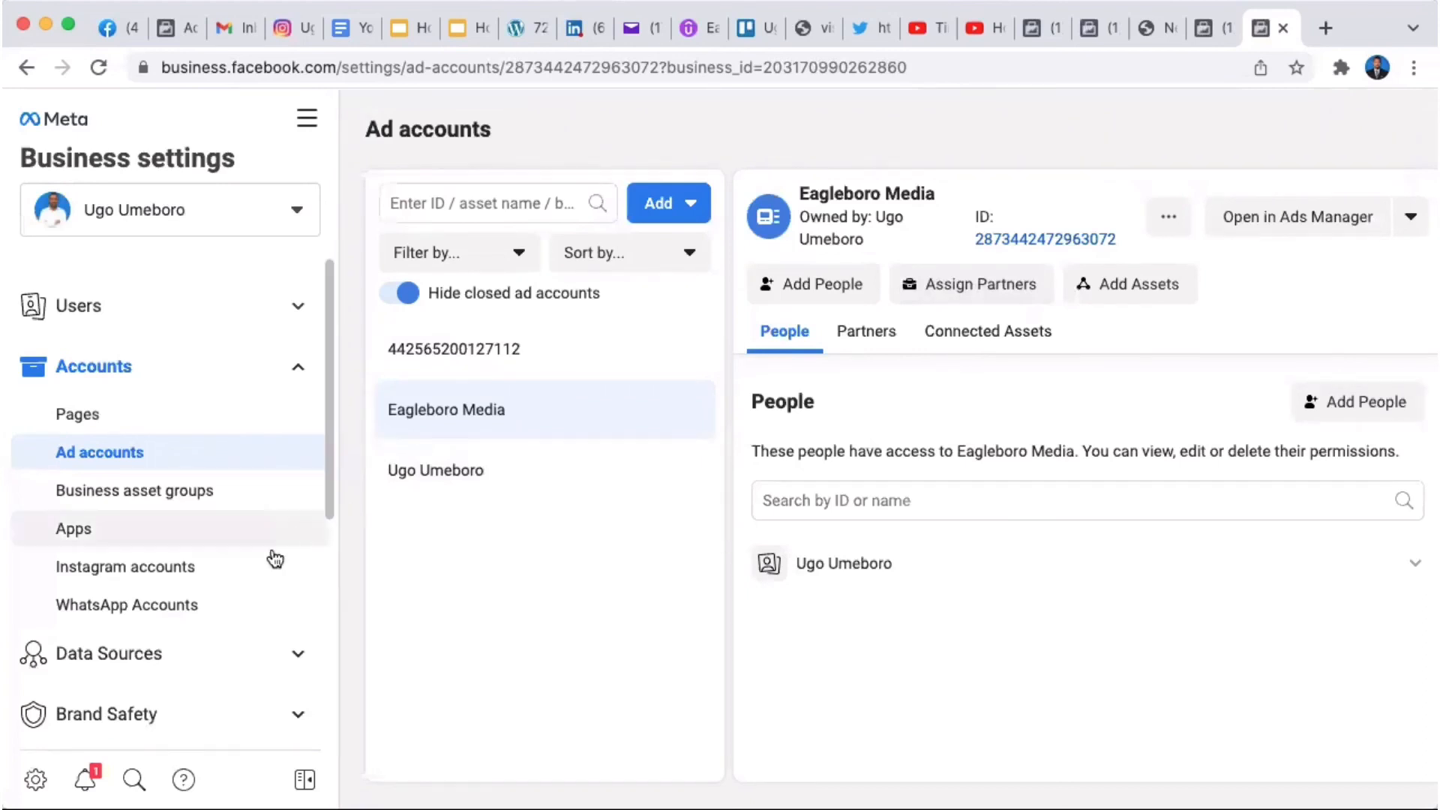
Step: On Payment Methods, add a new payment method as finance editor, reaching the Nigeria, US Dollars card setup
left_click_drag(324, 471, 324, 704)
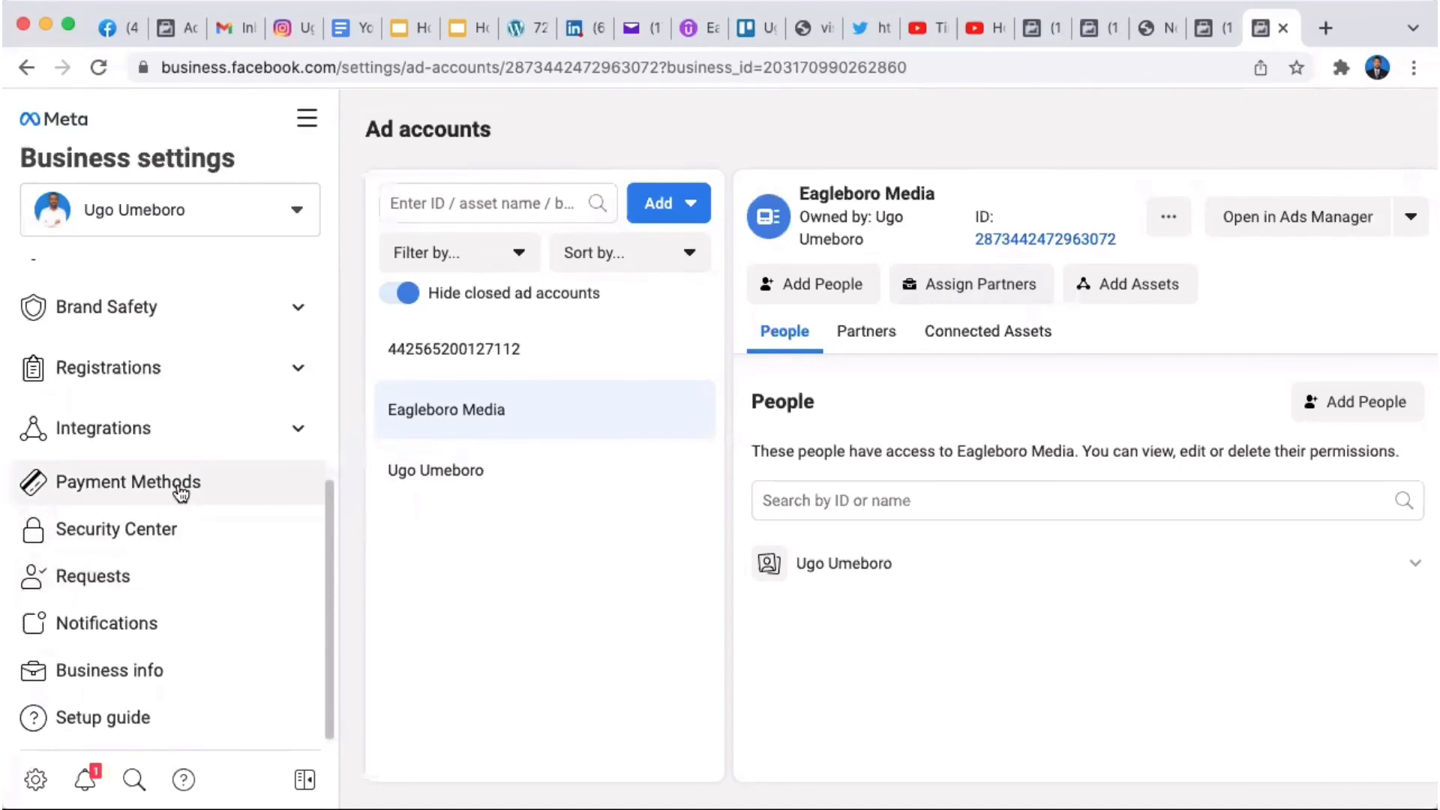
left_click(180, 491)
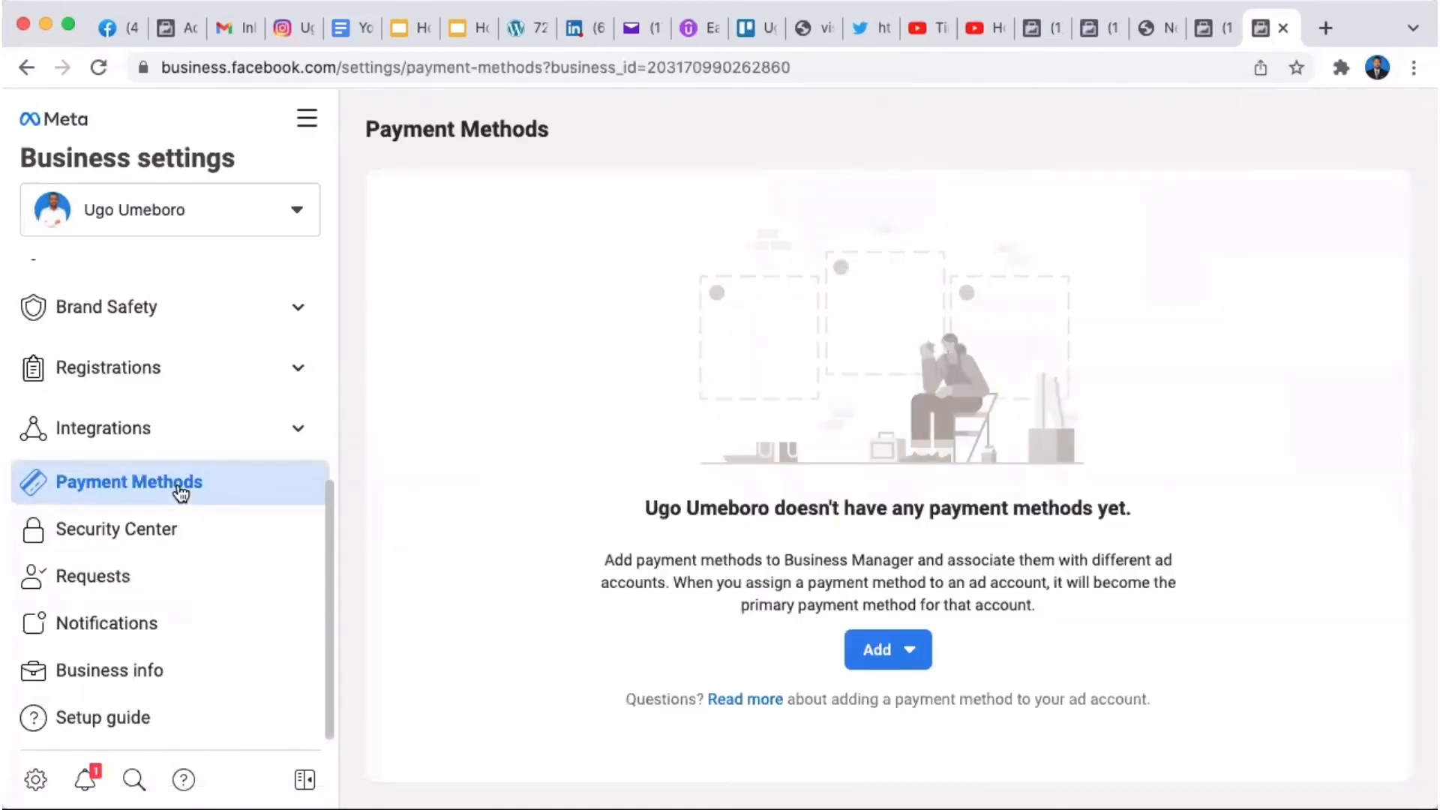
left_click(886, 655)
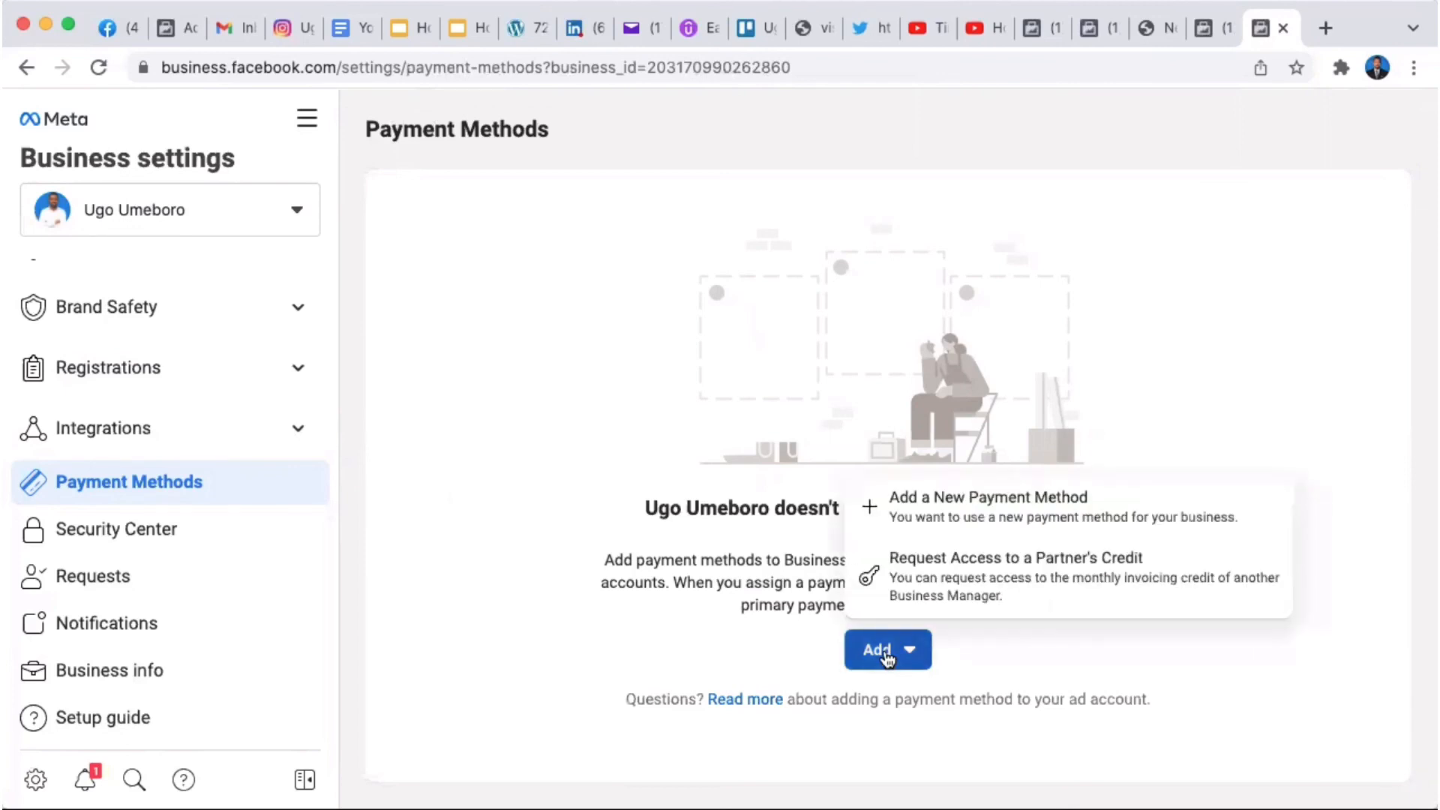
left_click(999, 496)
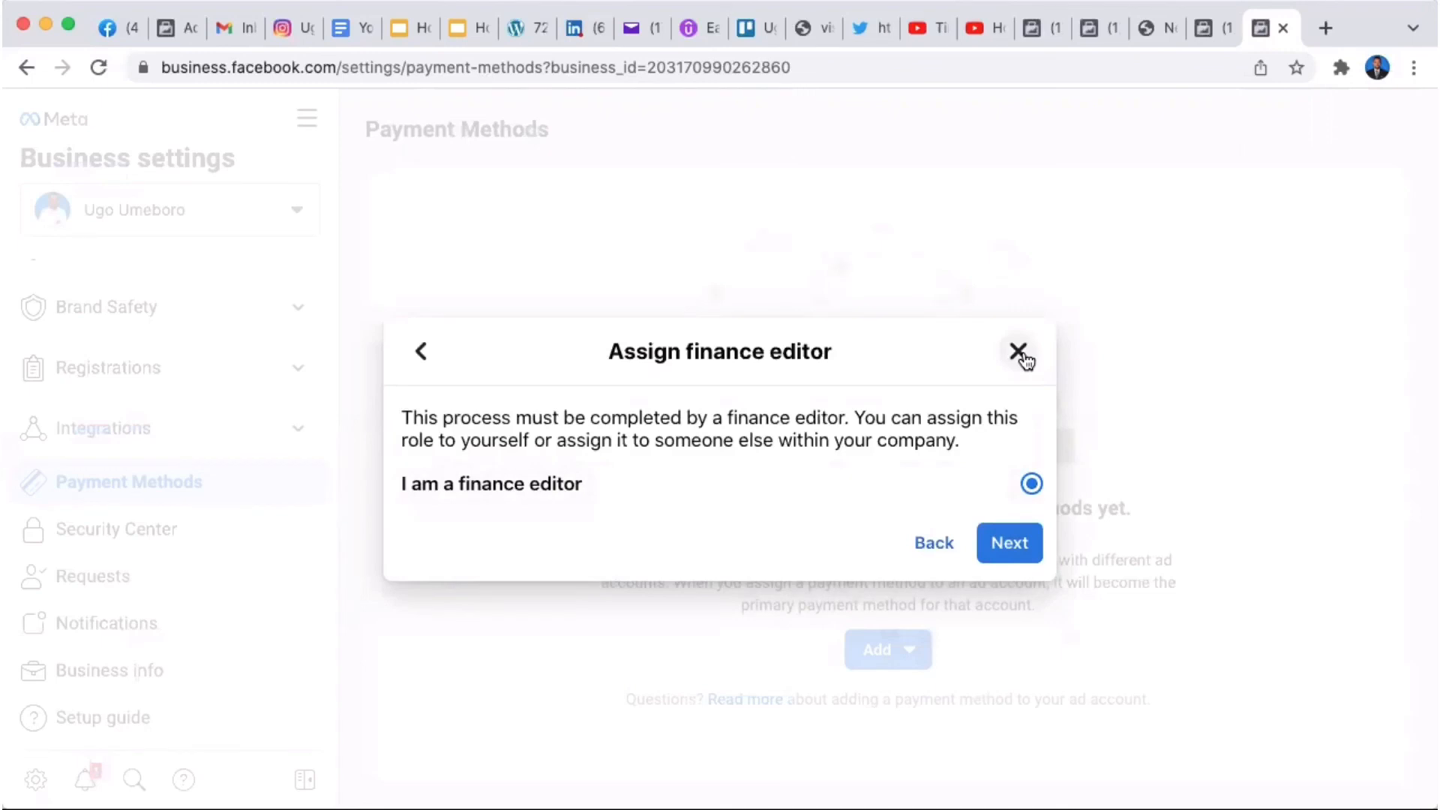
left_click(1018, 529)
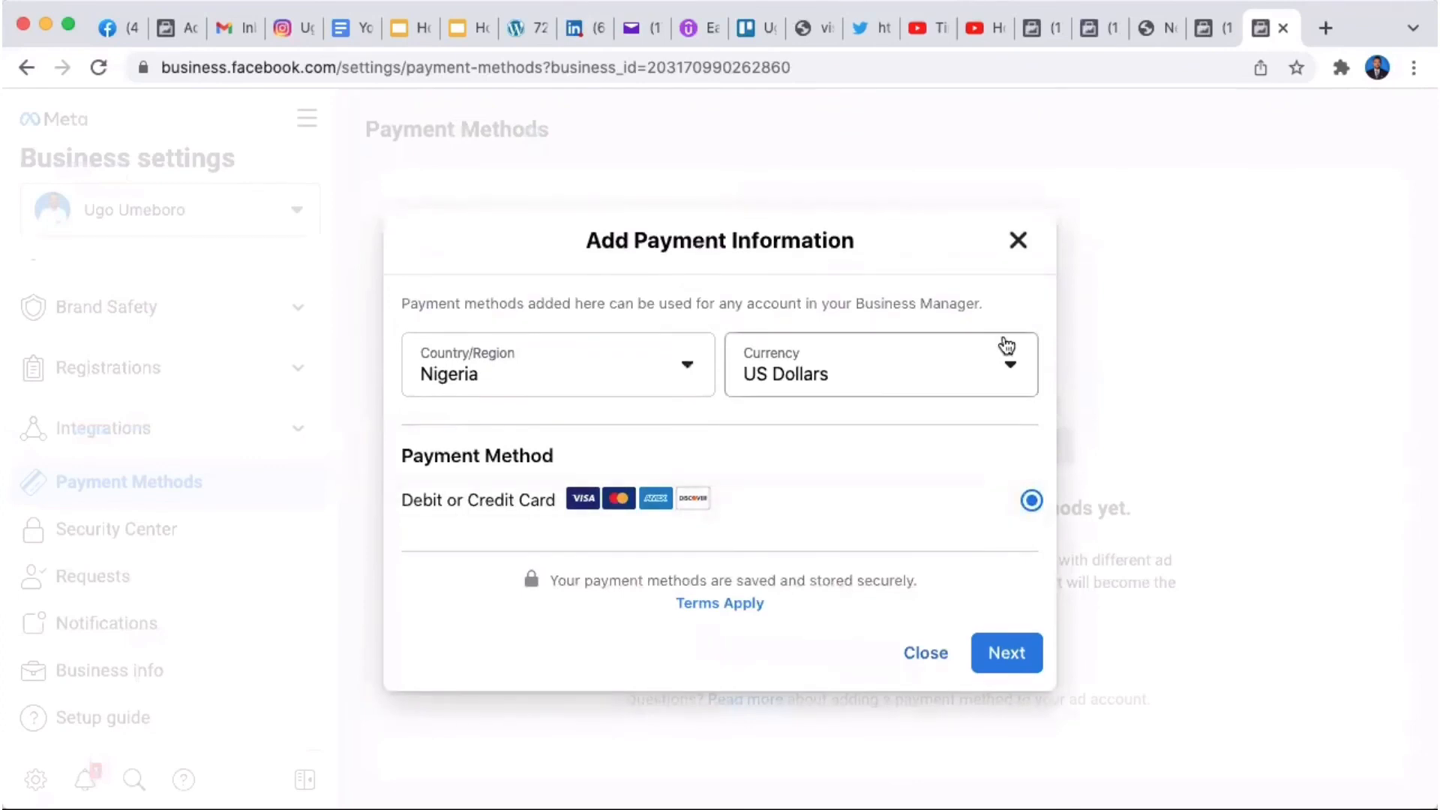
Step: Cancel the payment method setup and switch to the 'Youtube Post' Google Doc
left_click(1017, 240)
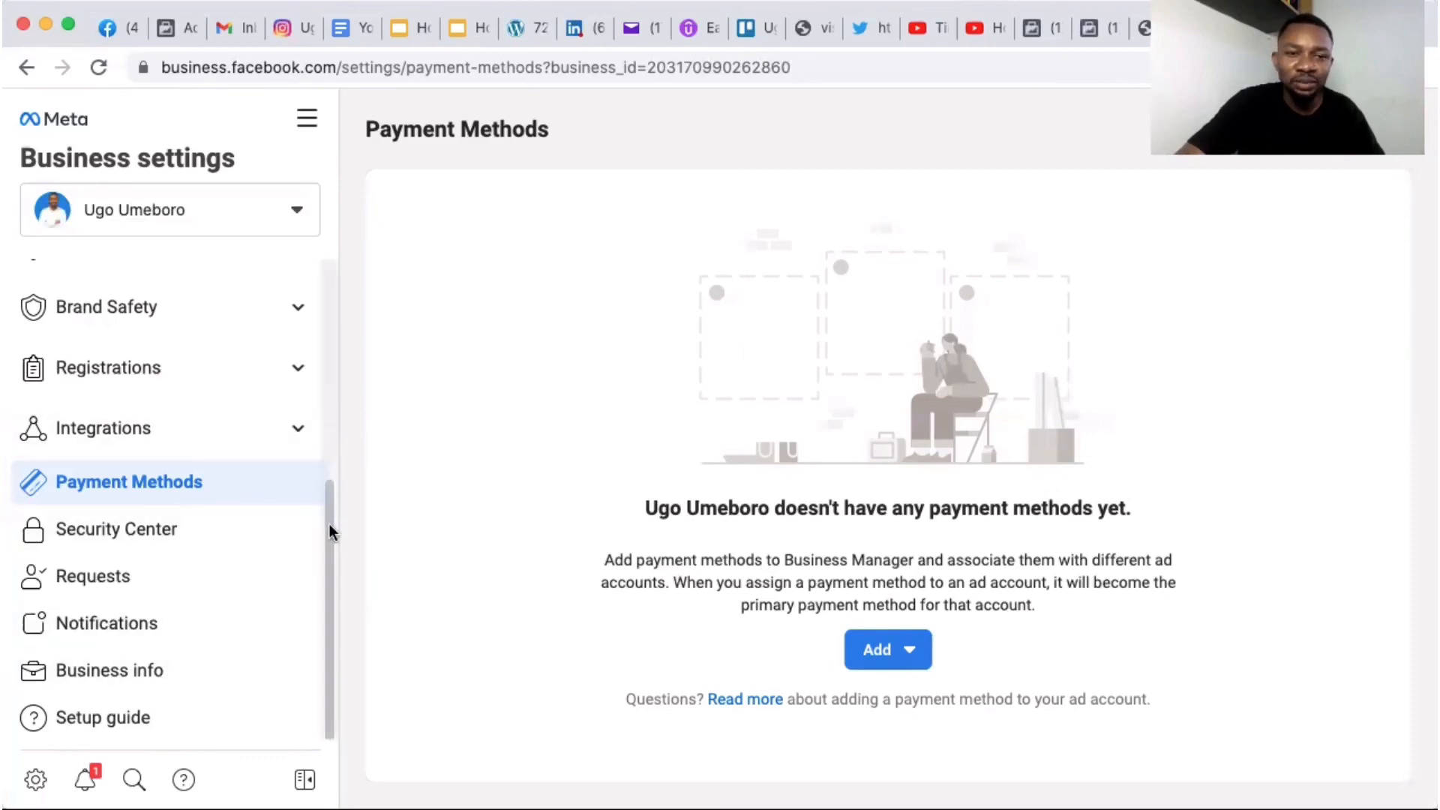
left_click_drag(329, 523, 328, 290)
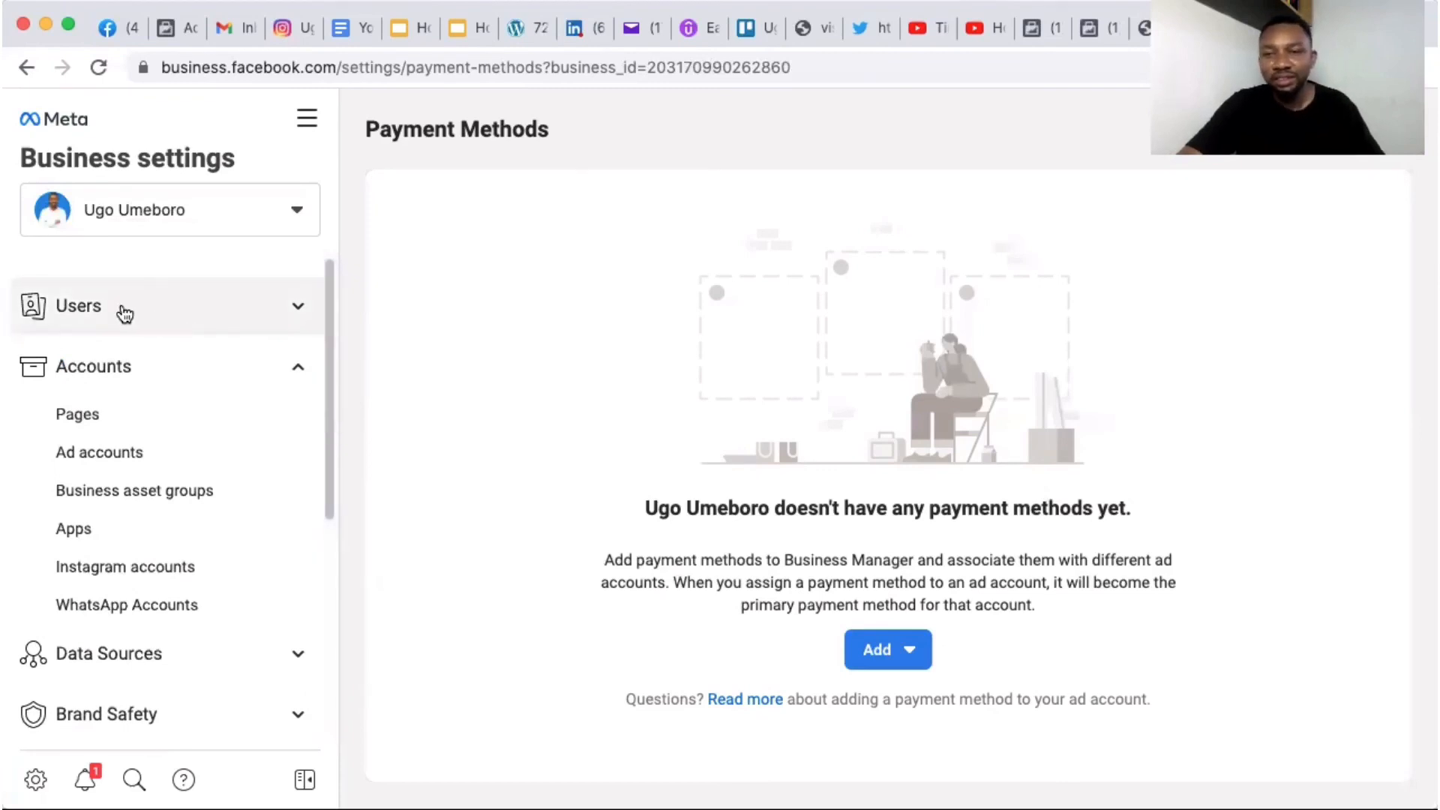
left_click(341, 36)
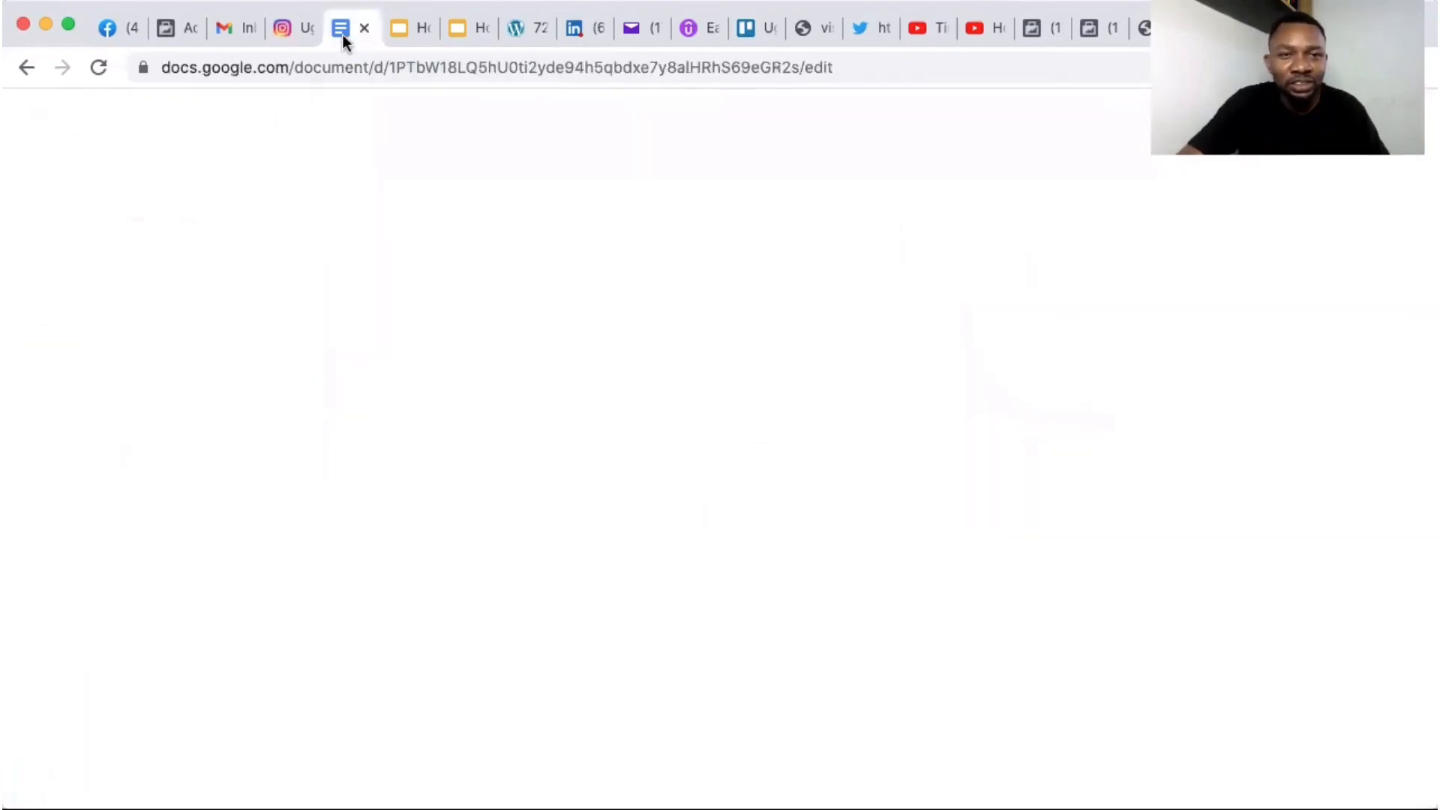
Step: In the FB Business Manager deck, show the title slide, then slide 7 on ad accounts
left_click(453, 30)
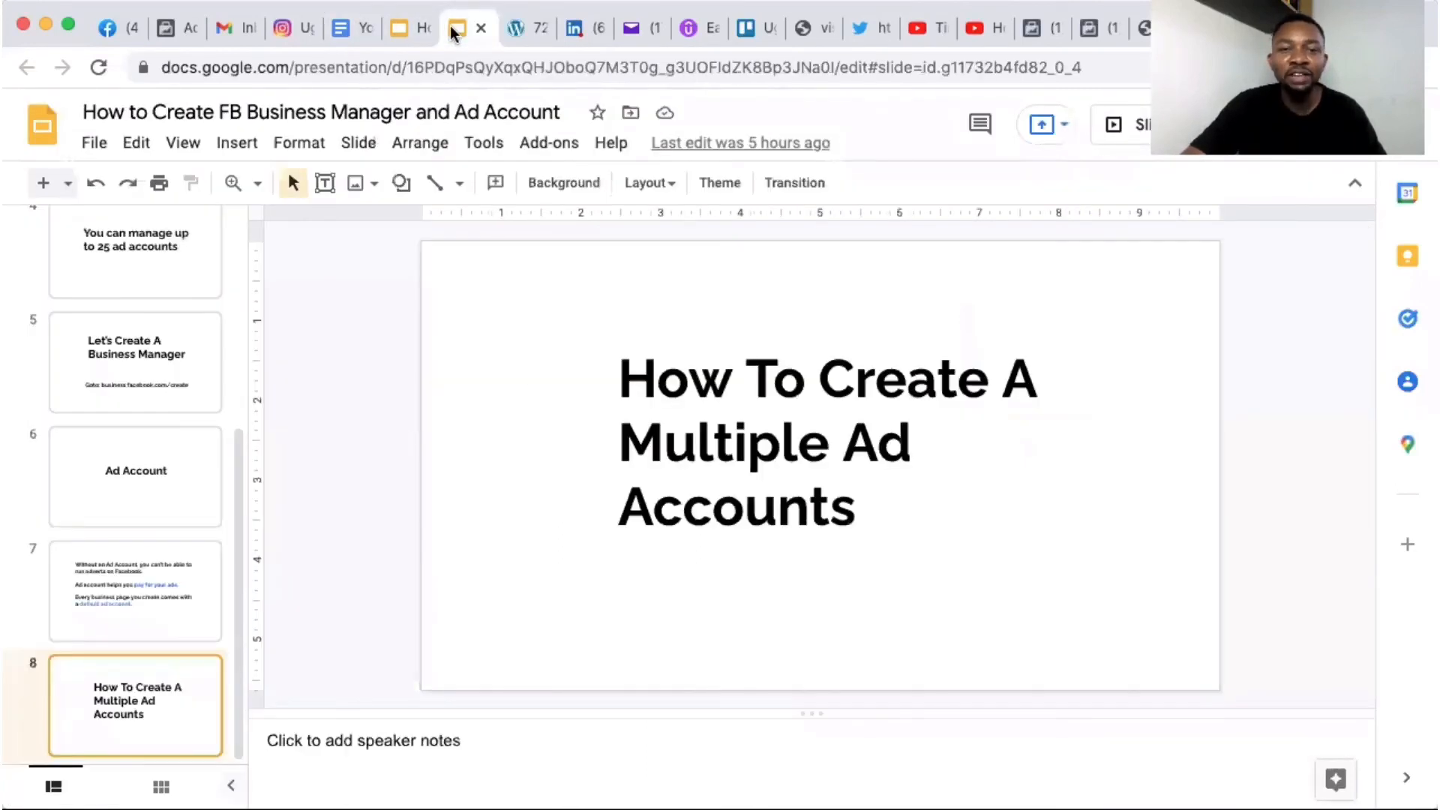
left_click_drag(240, 550, 240, 277)
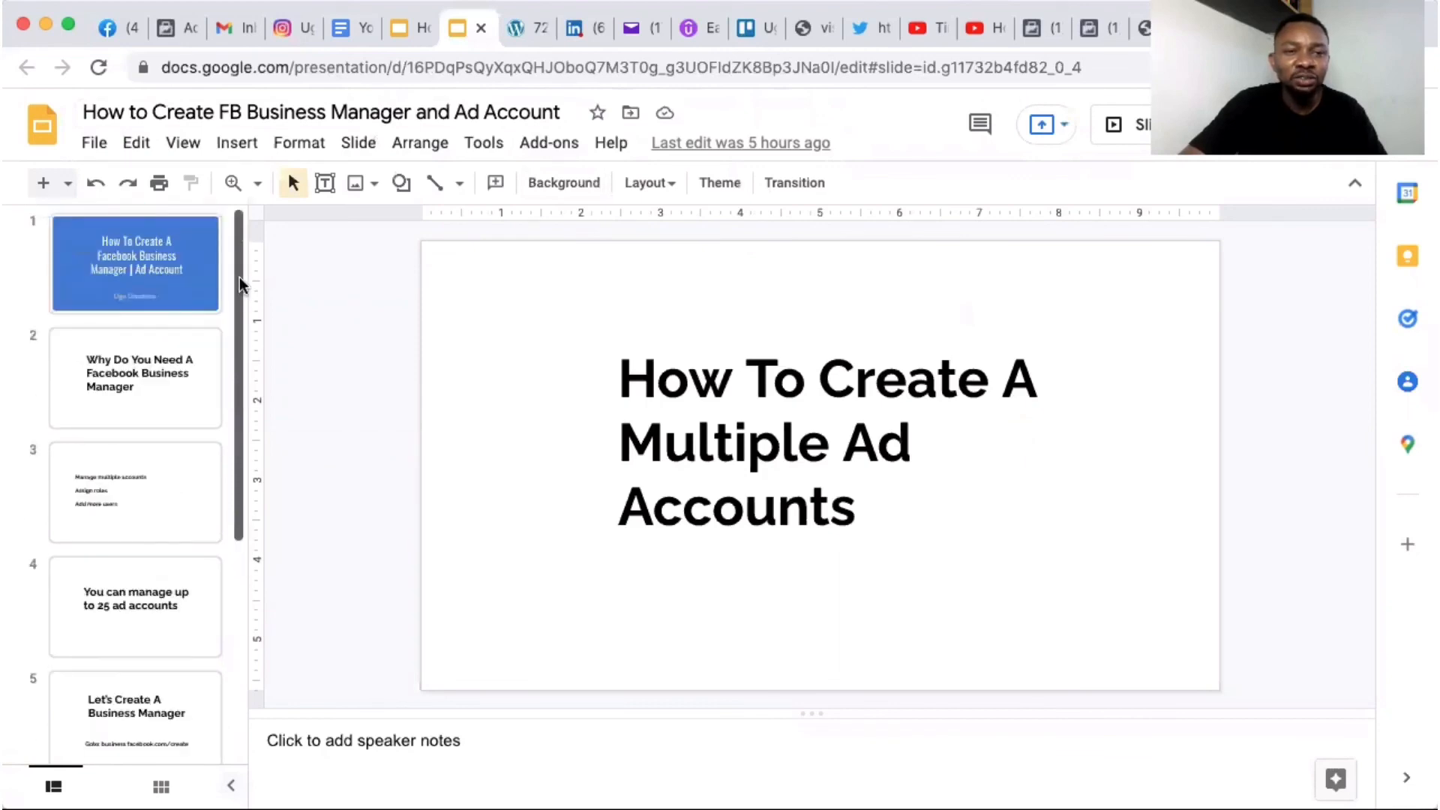
left_click(177, 275)
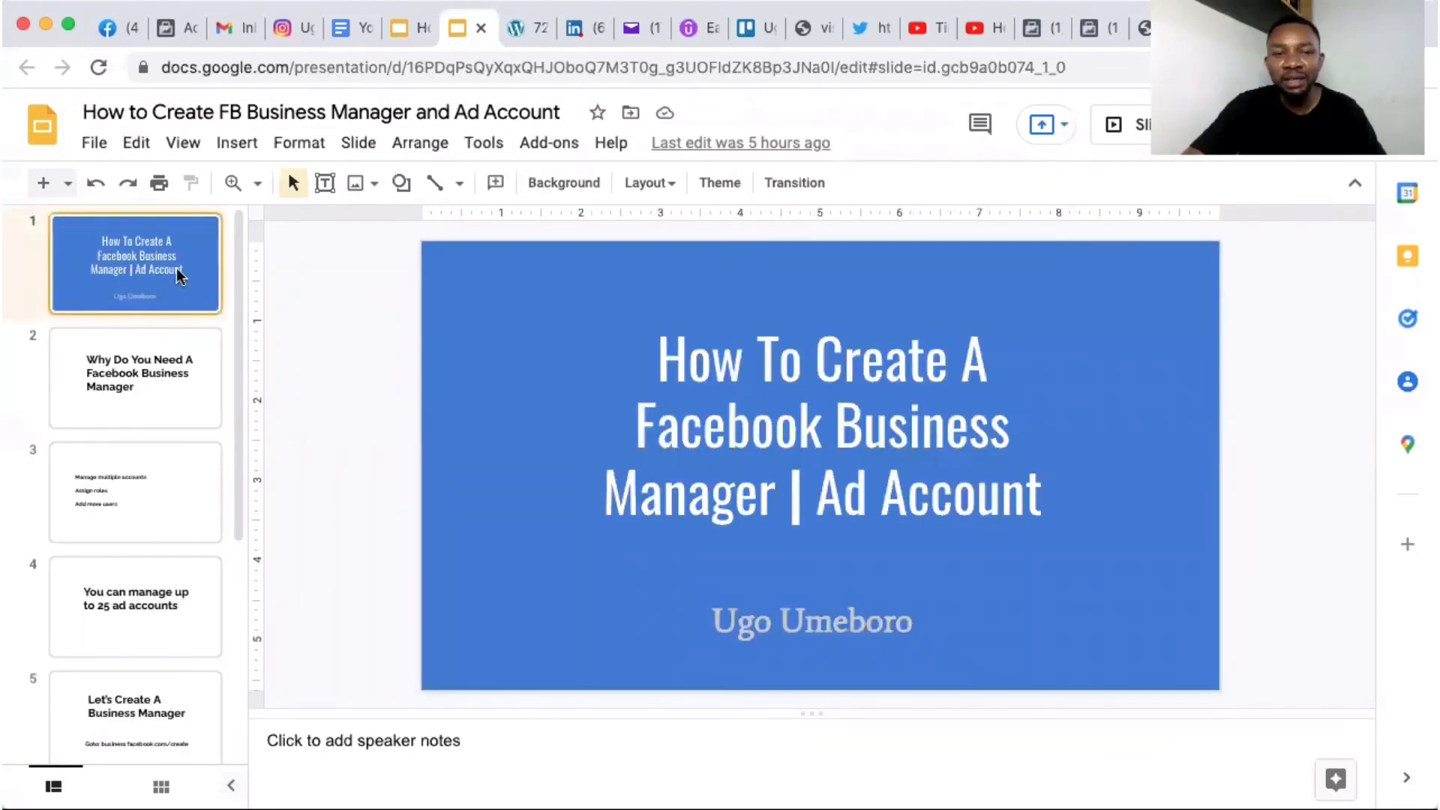
left_click_drag(239, 319, 237, 462)
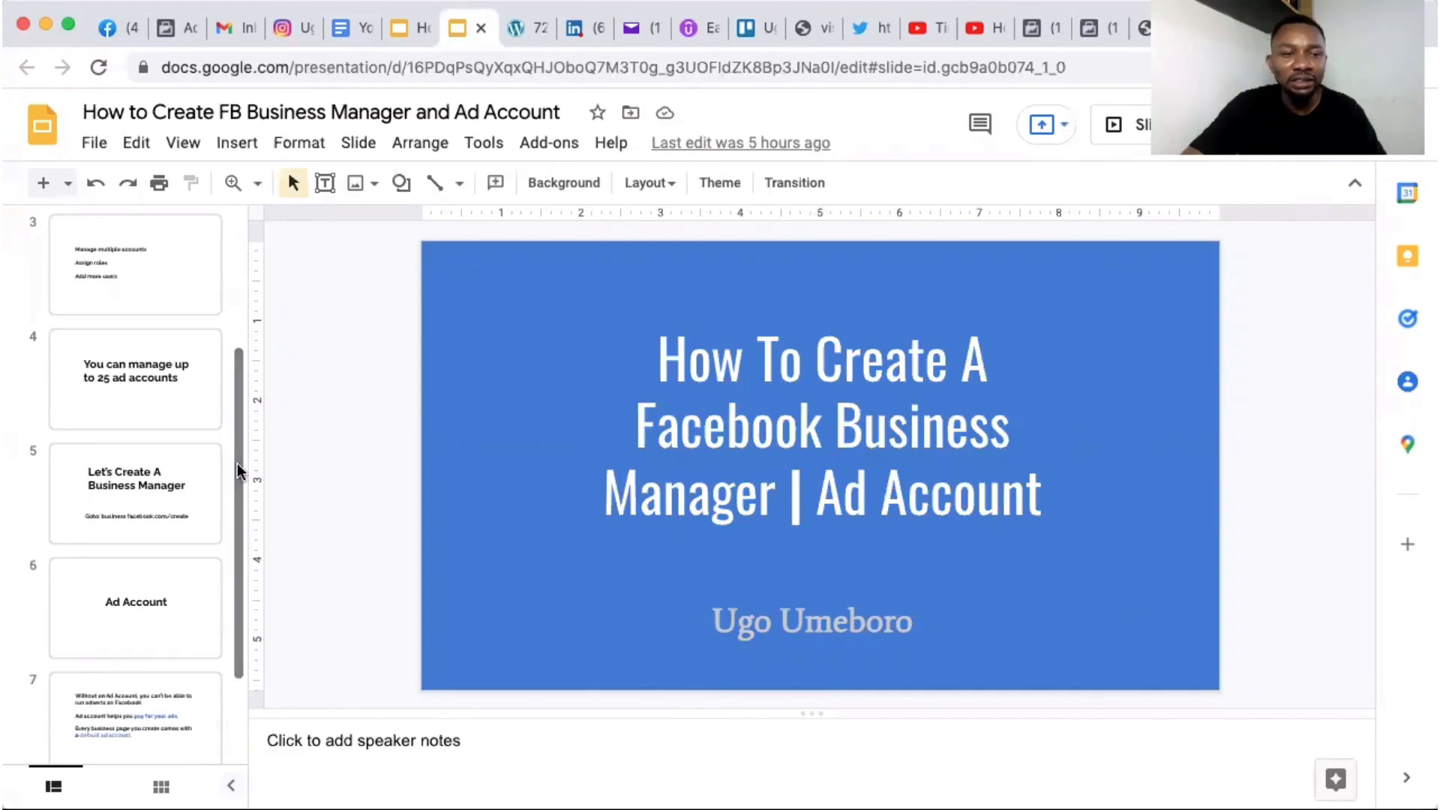
left_click_drag(237, 531, 237, 628)
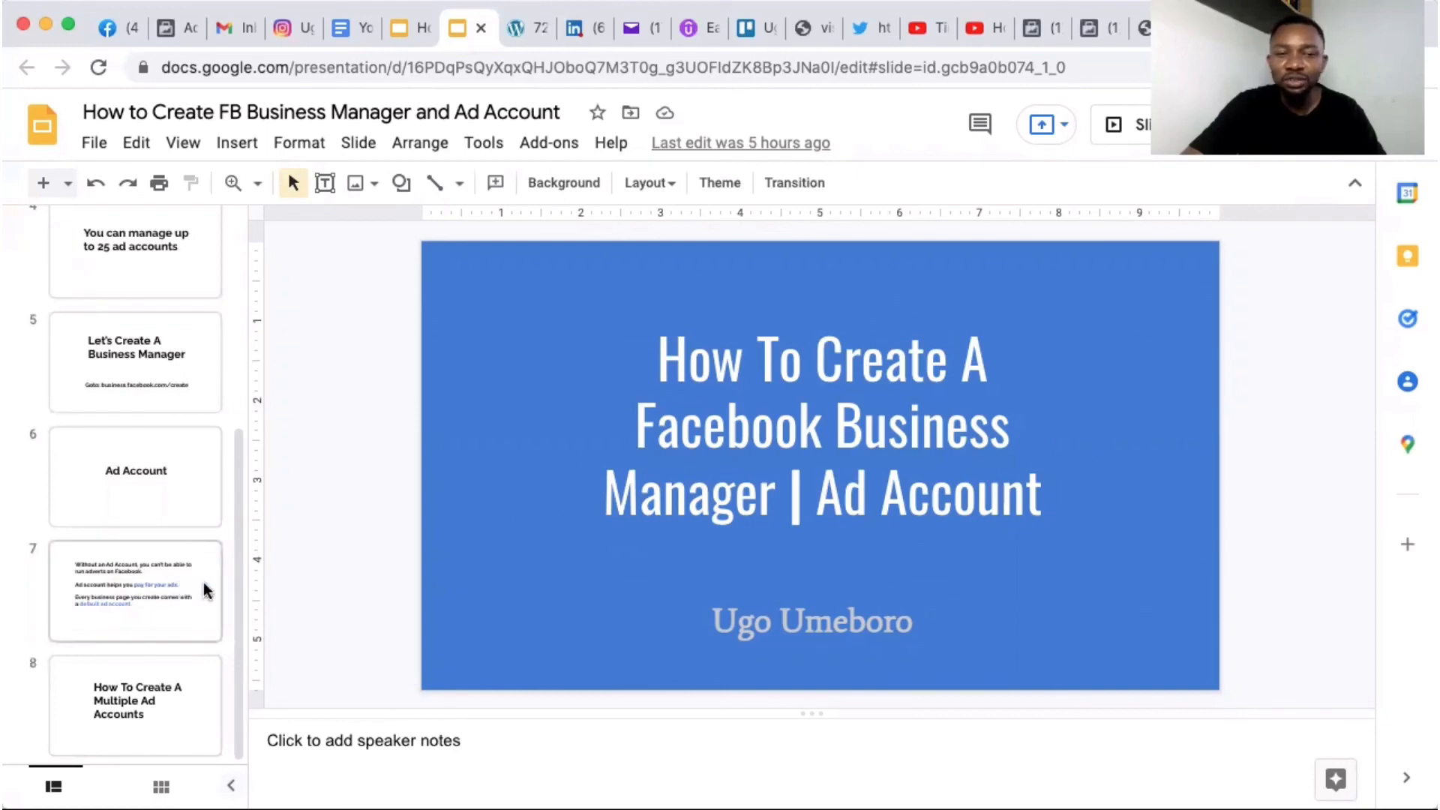
left_click(189, 600)
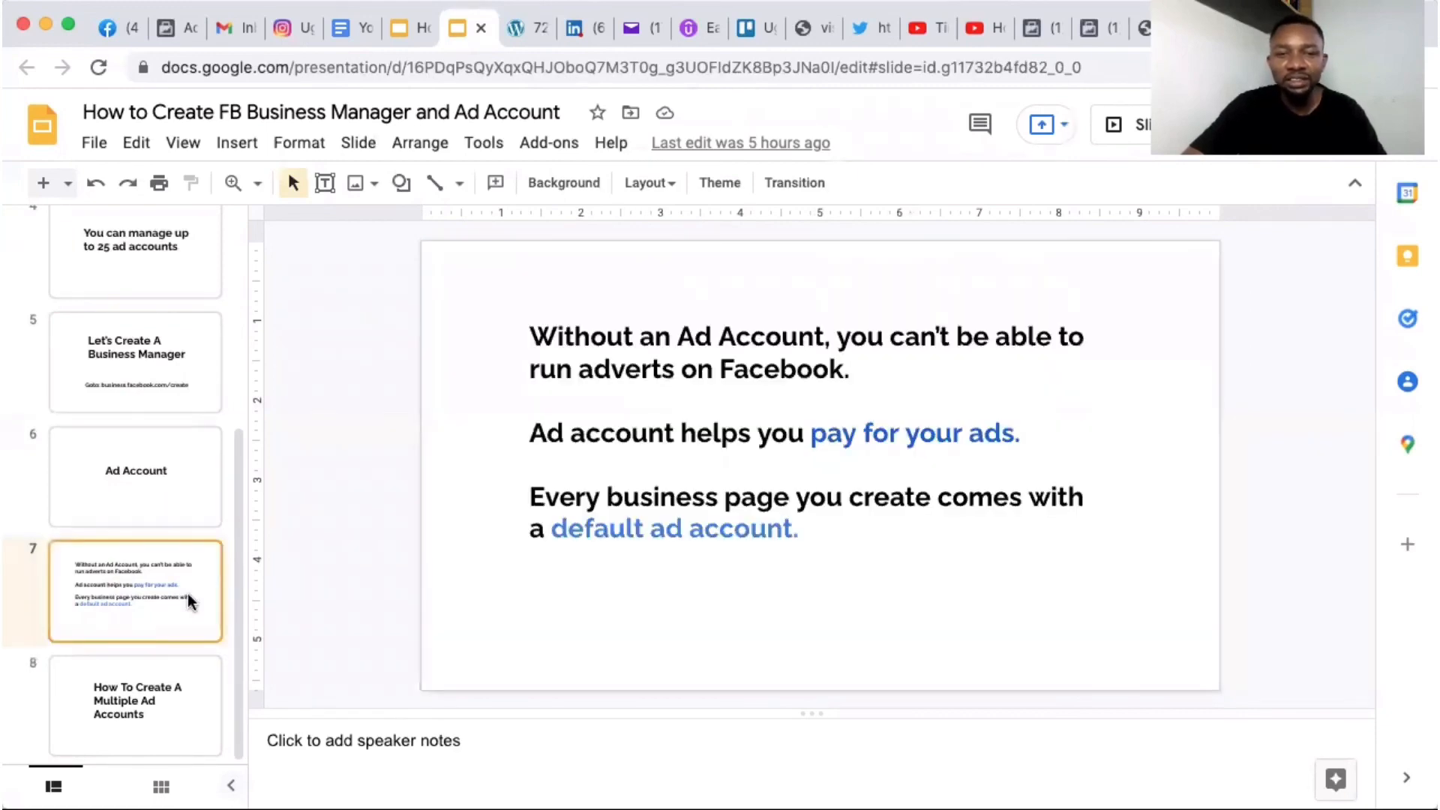